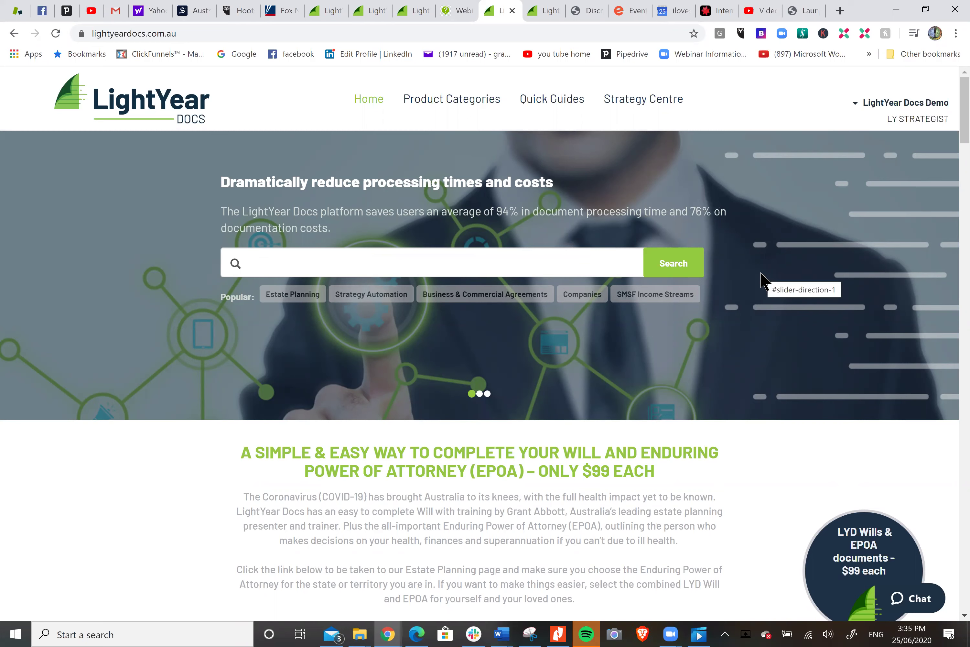
- Search 'DISTRI' and open the Discretionary Trust Distribution Minutes product page
click(487, 264)
text(DISTTR)
key(BackSpace)
key(BackSpace)
text(RI)
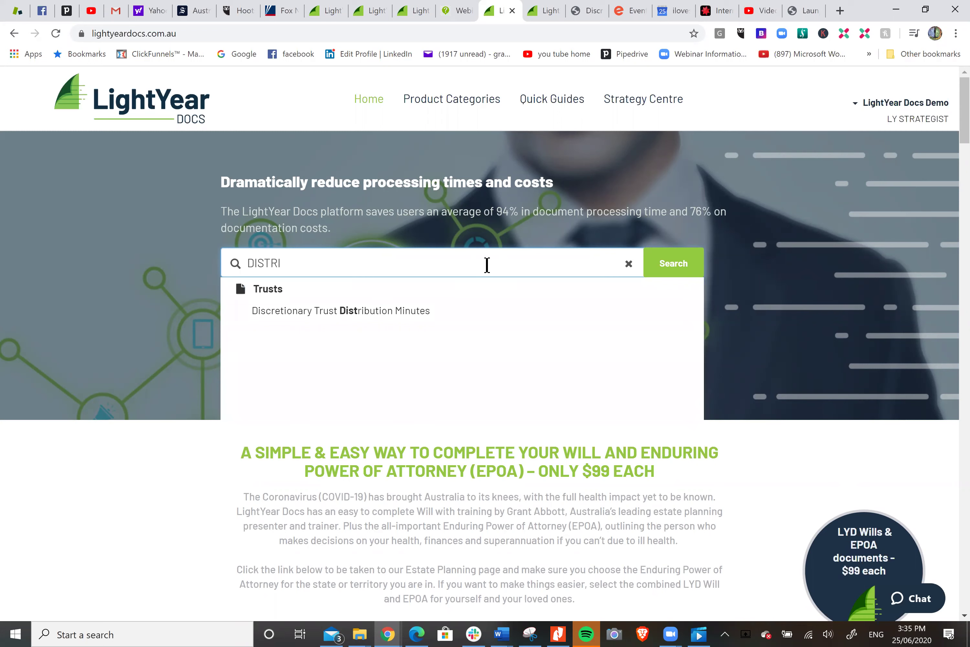
key(Caps_Lock)
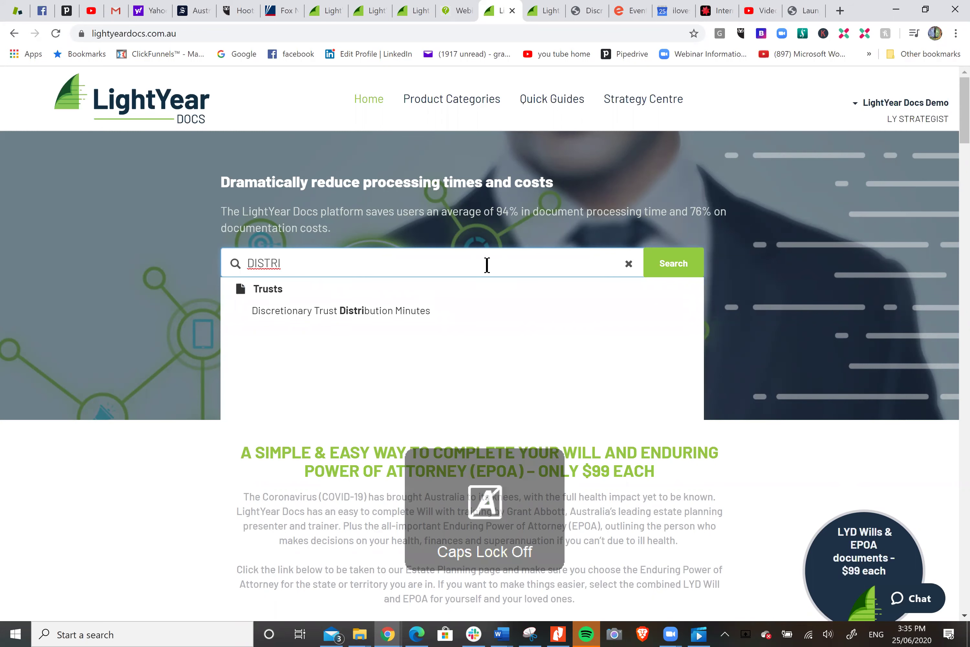
click(414, 312)
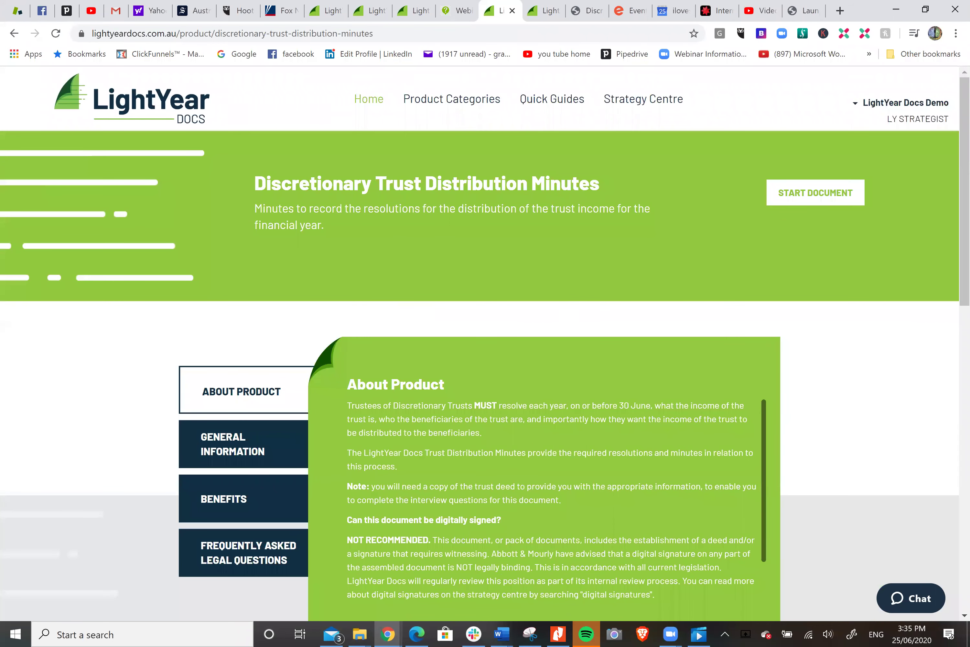
- Start the document in the Abbott Test vault folder
click(831, 193)
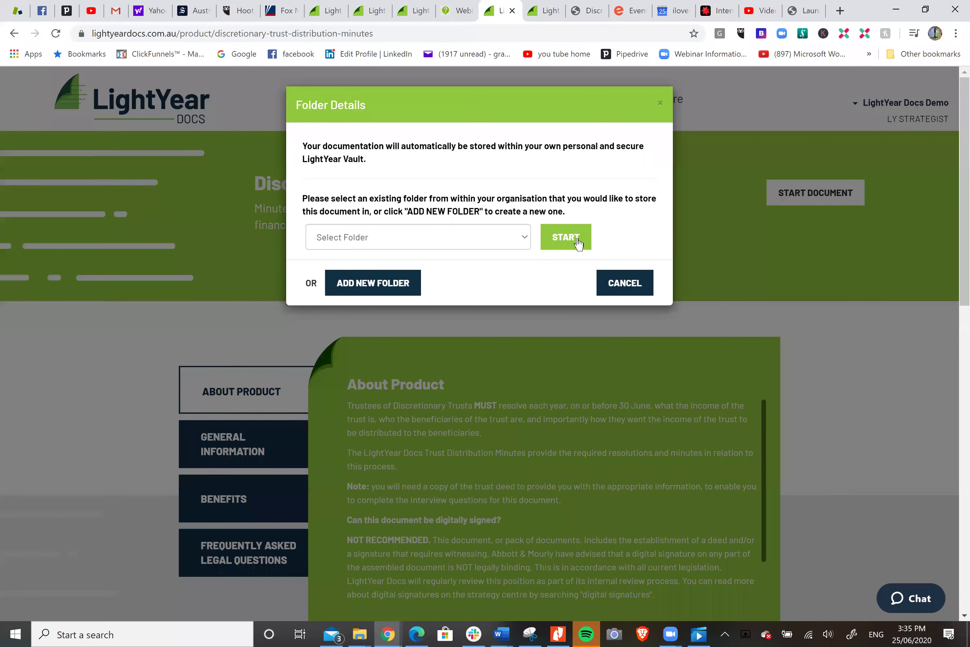
click(527, 236)
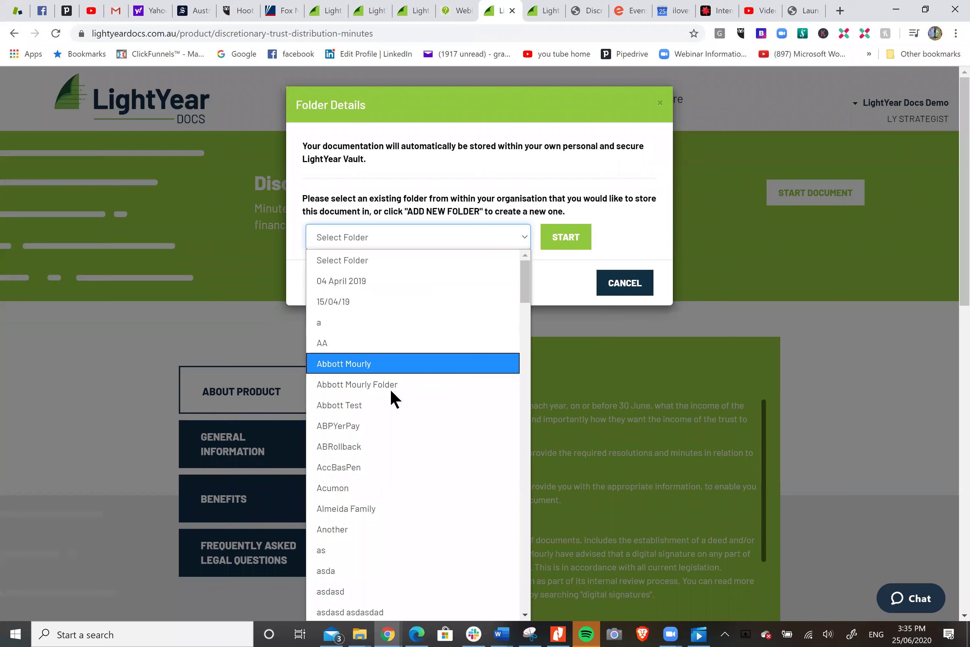
click(386, 406)
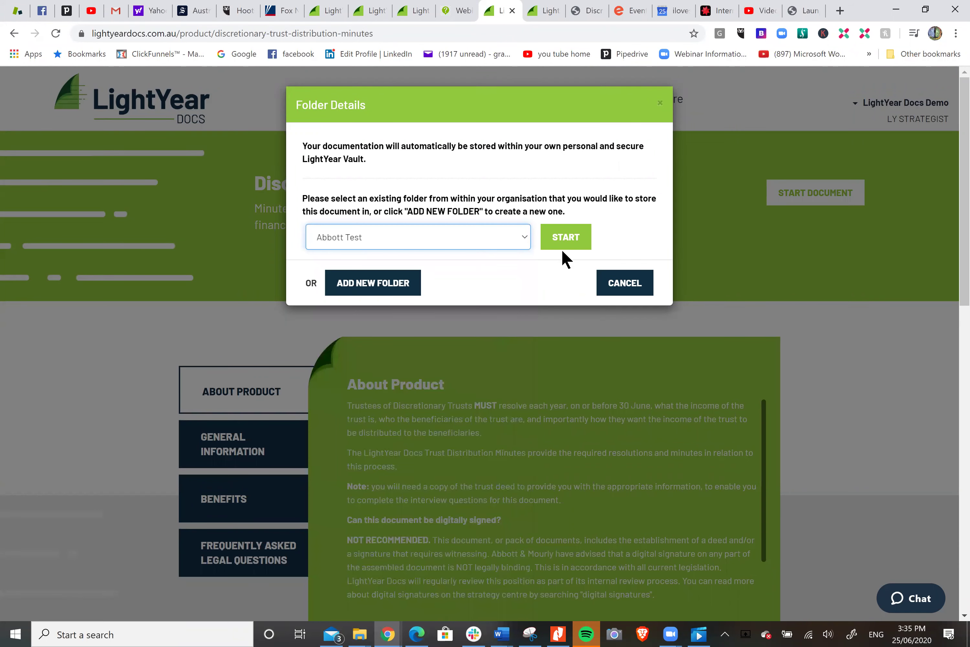
click(568, 237)
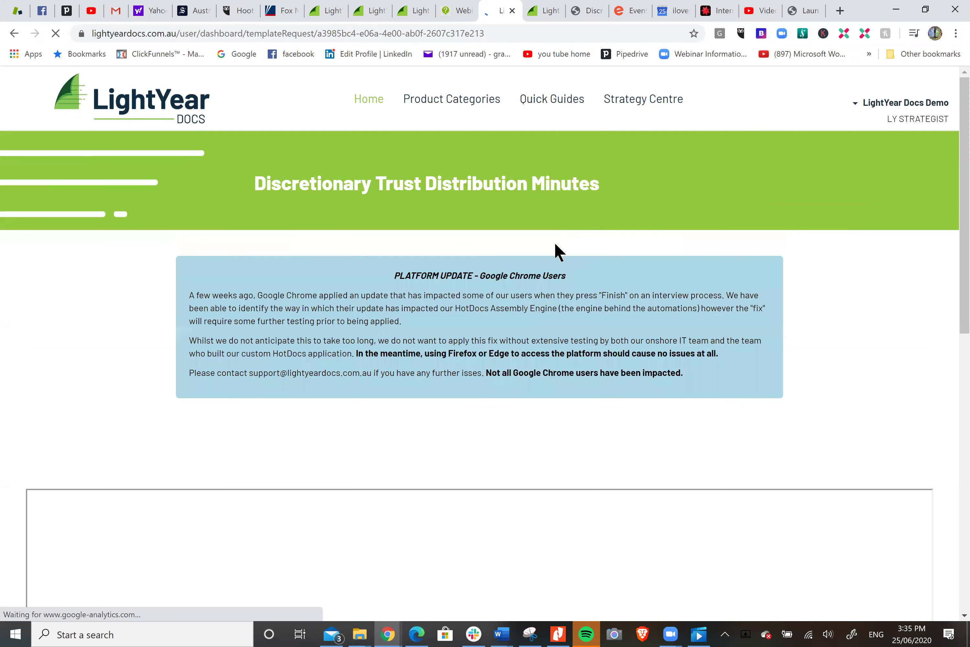
- Name the document 'Abbott Test DM' with logo tag AM001
scroll(561, 260, down, 4)
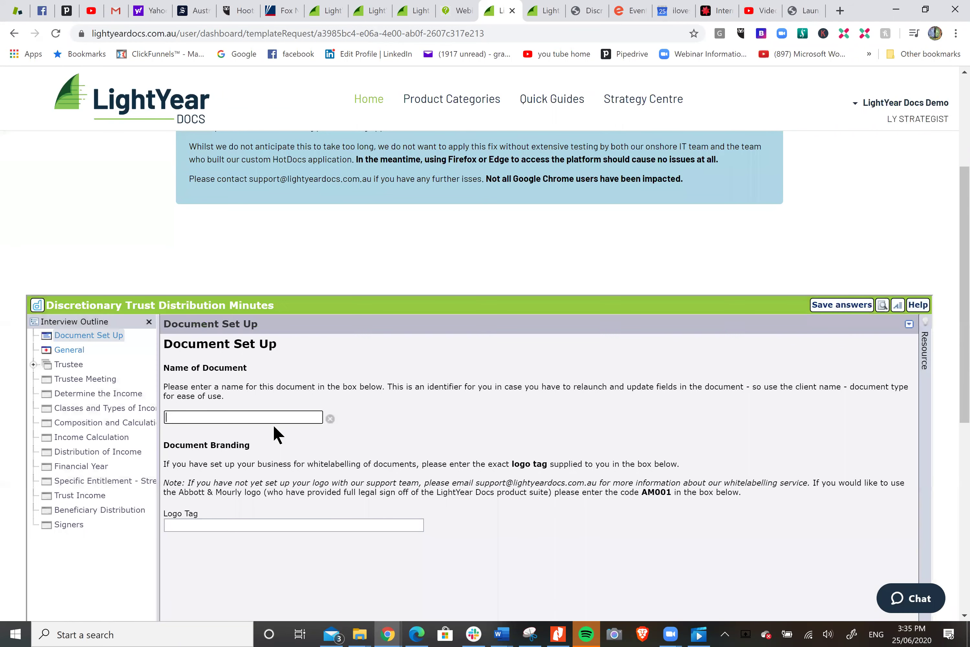
text(Abbott Test DM)
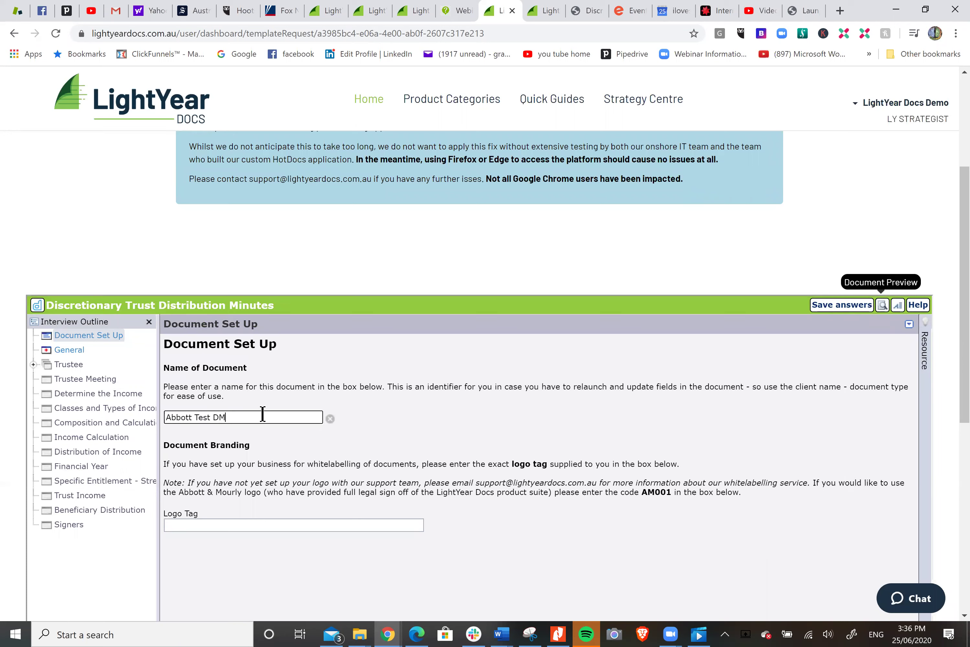
click(259, 526)
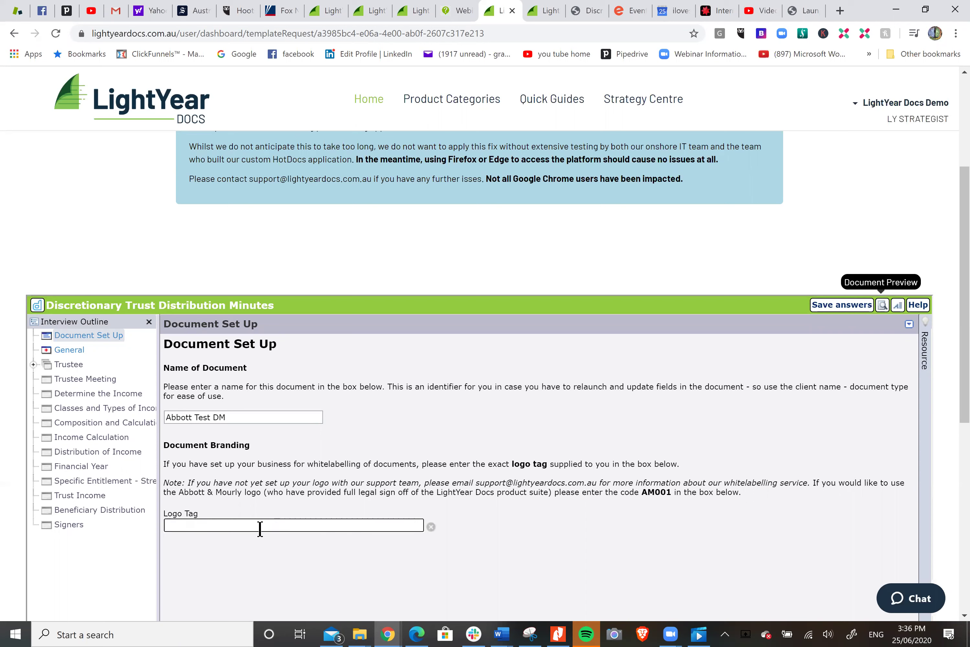
text(AM001)
- Record the trust as 'The Smith Family Trust', established 01/06/1992
click(72, 350)
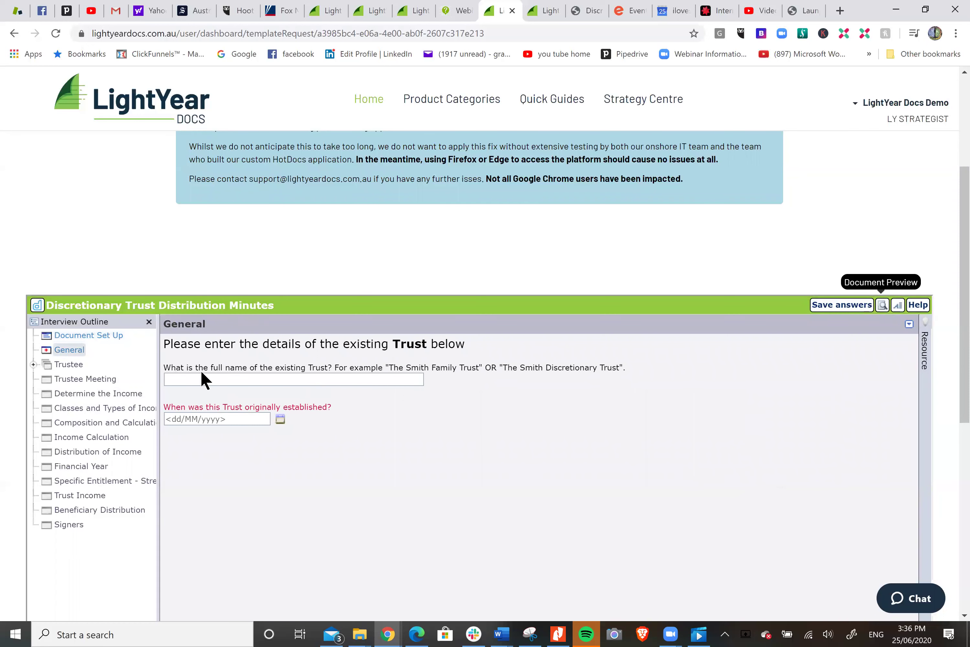
click(332, 380)
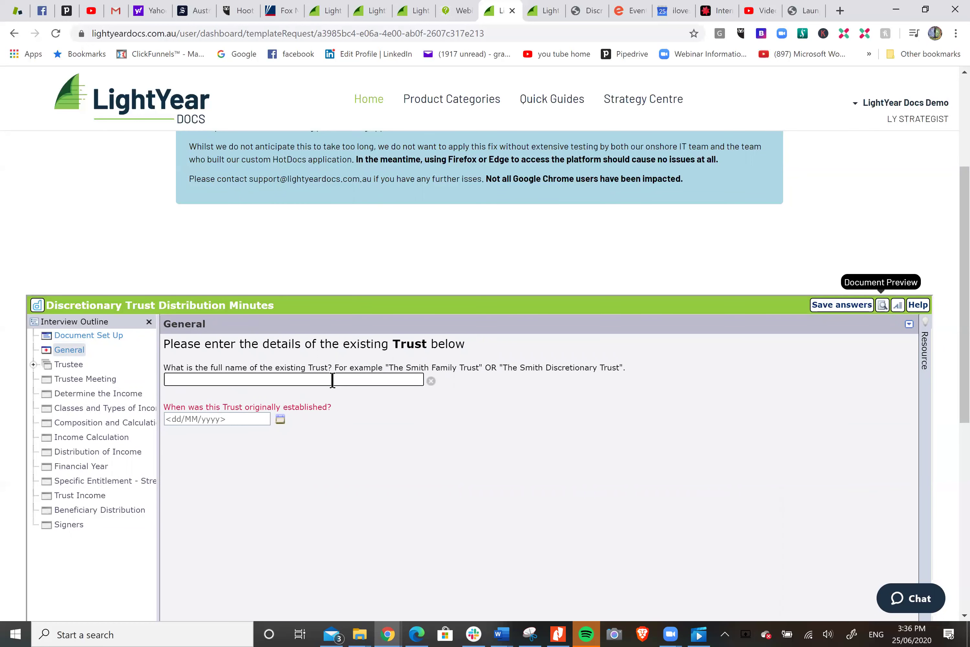
text(The Smith Family Trust)
click(259, 417)
text(01)
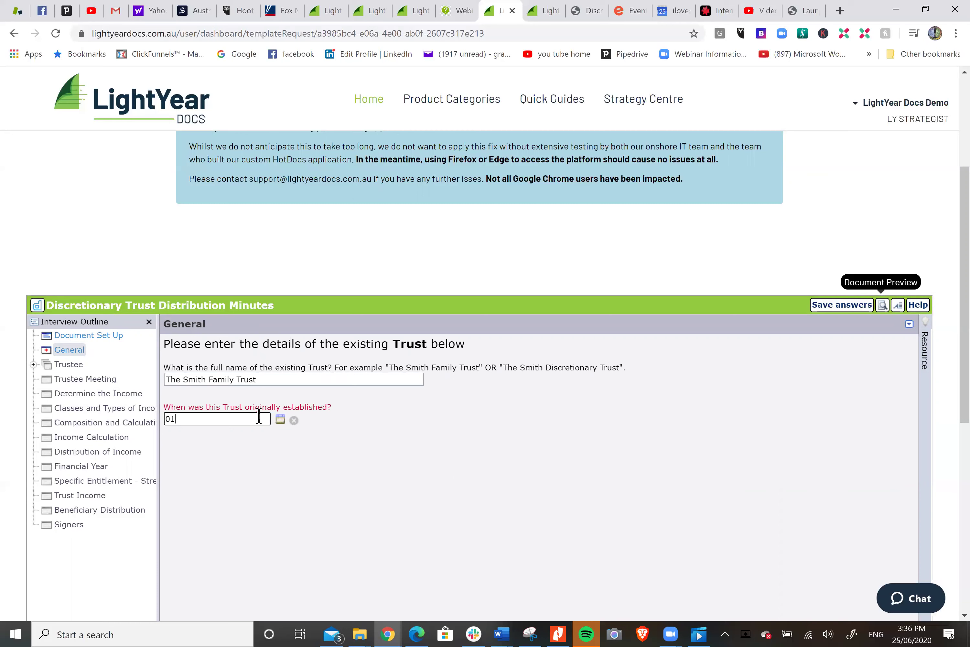
text(/06/1992)
click(234, 457)
click(258, 380)
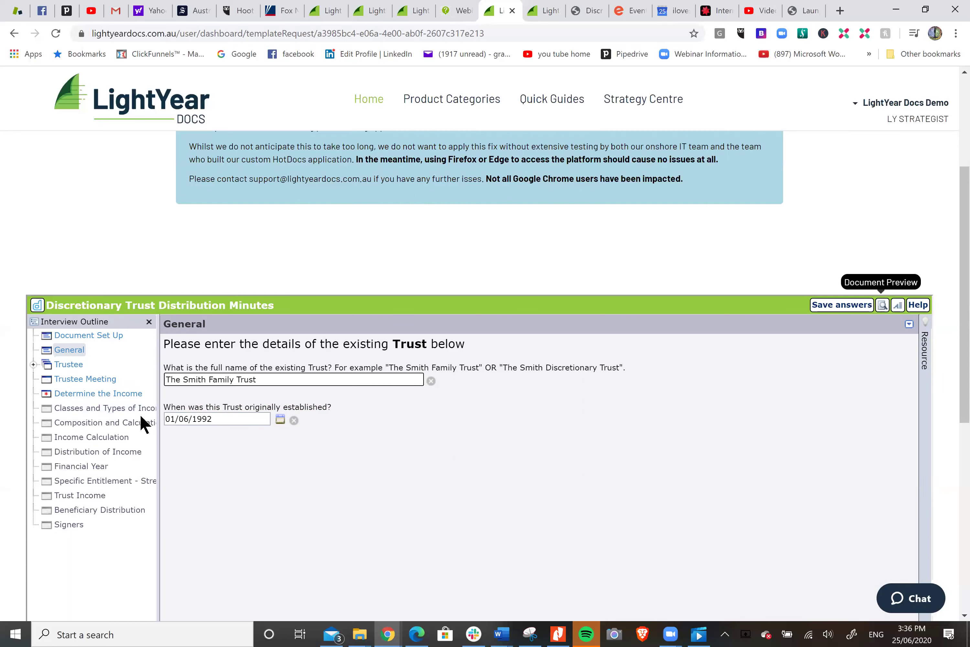
- Make the trustee the company Smith Nominees PTY LTD with ACN 123 145 478
click(72, 364)
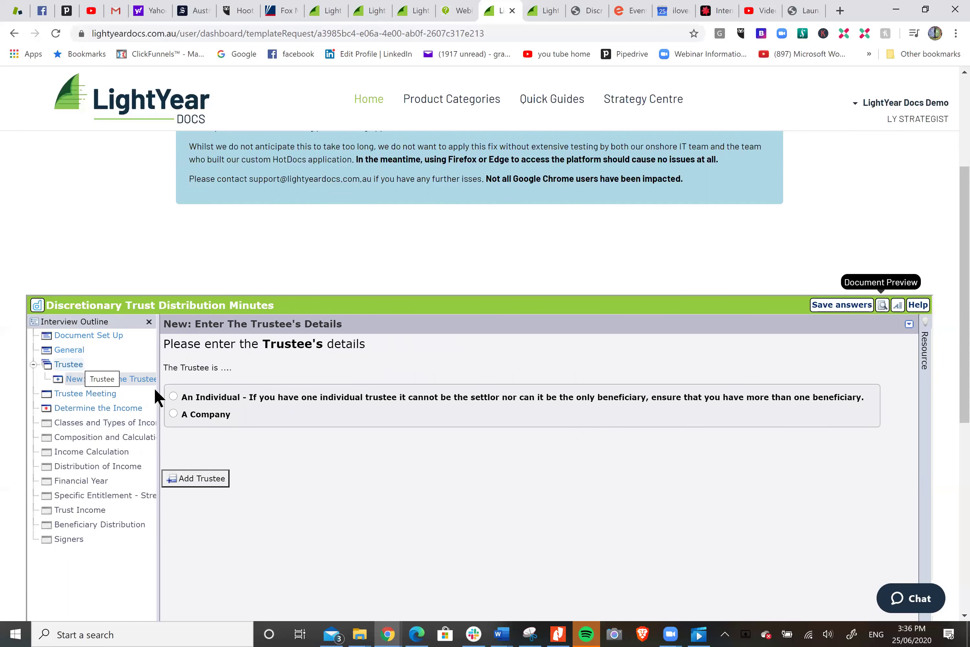
click(172, 411)
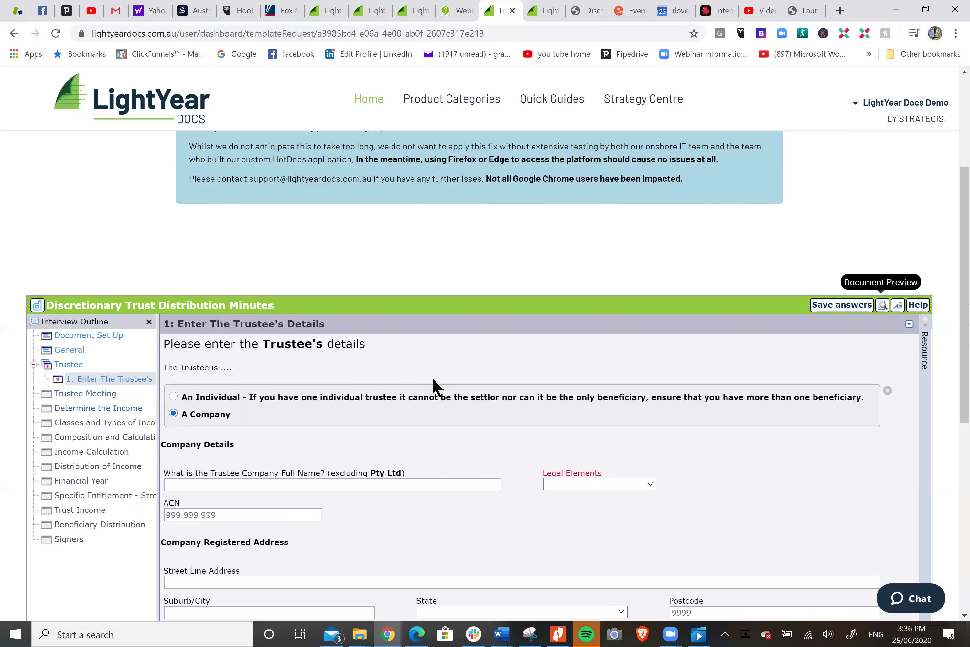
scroll(376, 401, down, 3)
click(324, 357)
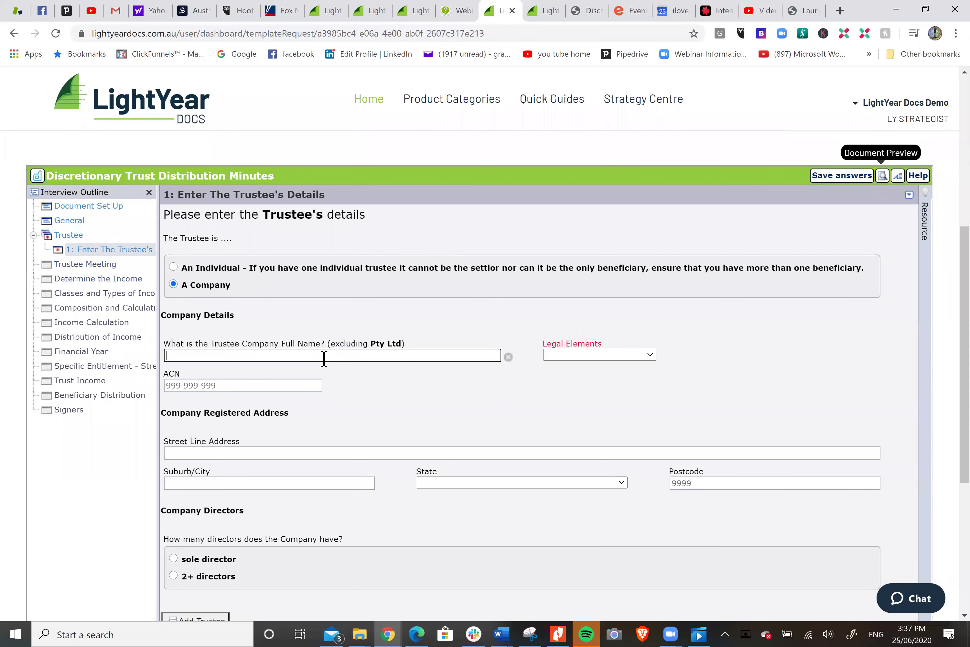
text(Smith Nominees)
key(Tab)
key(Down)
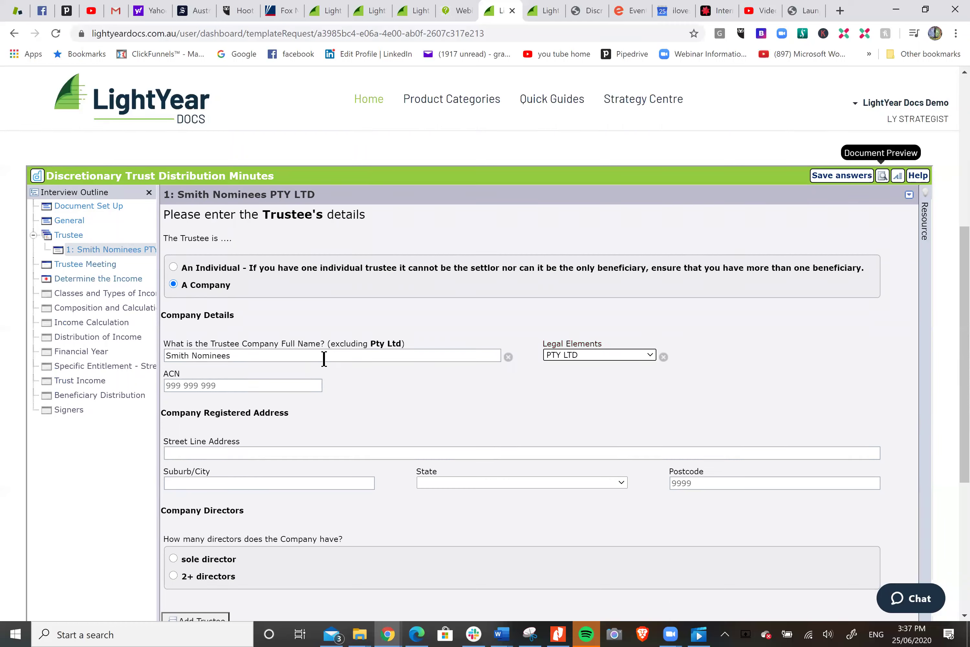
key(Tab)
text(123 145 478)
key(Tab)
text(5 Sm)
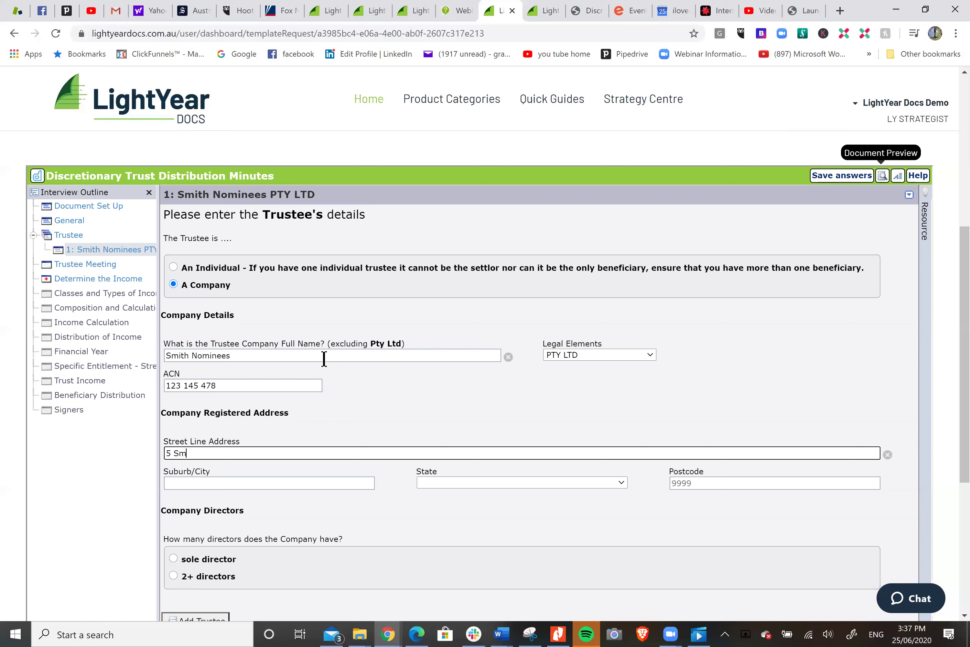
text(ith Street)
key(Tab)
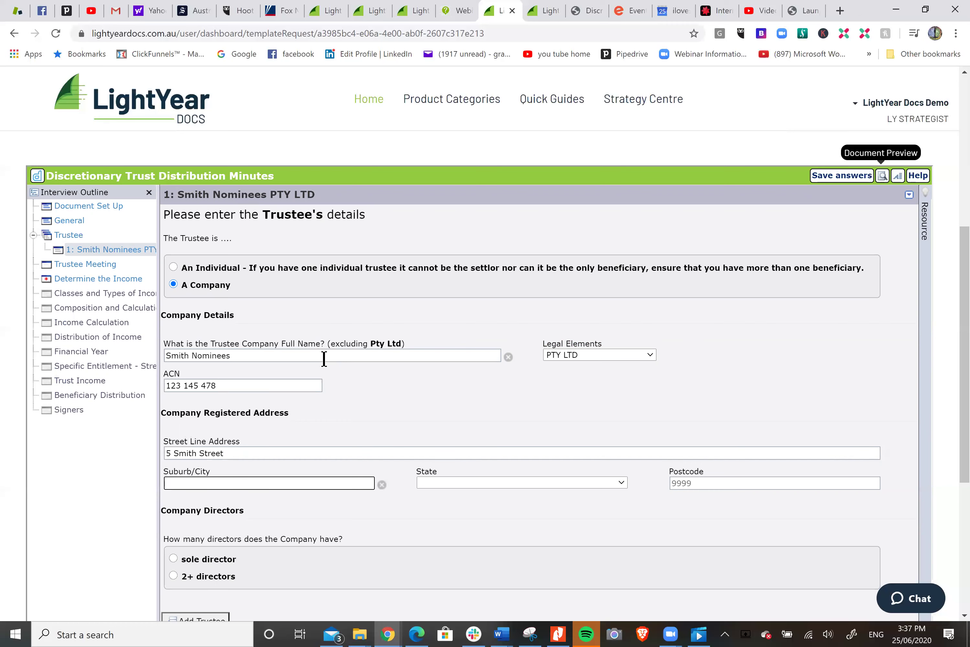
text(Sydney)
key(Tab)
key(n)
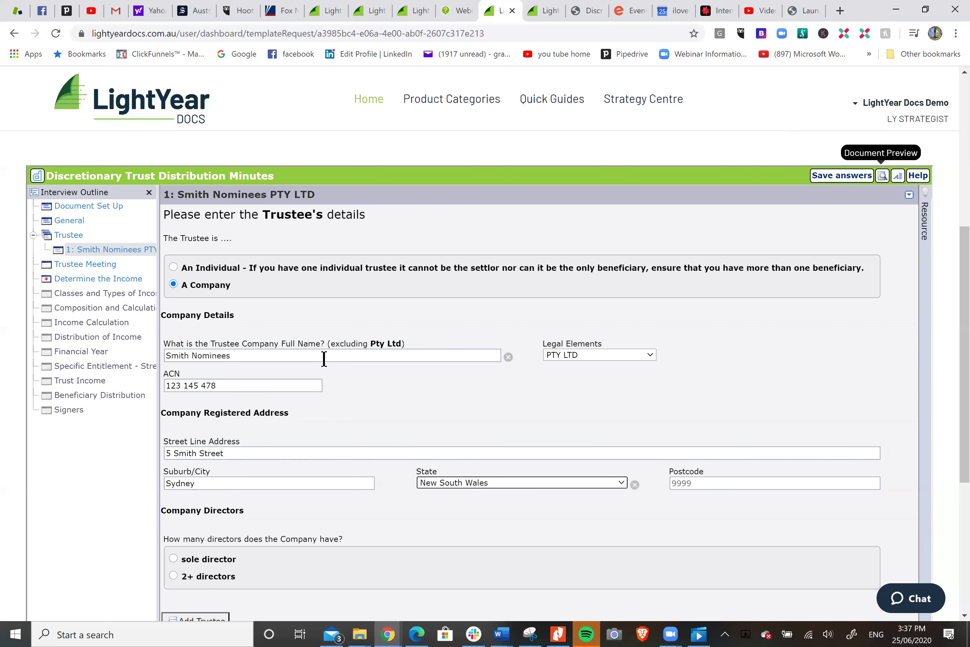
key(Tab)
text(2000)
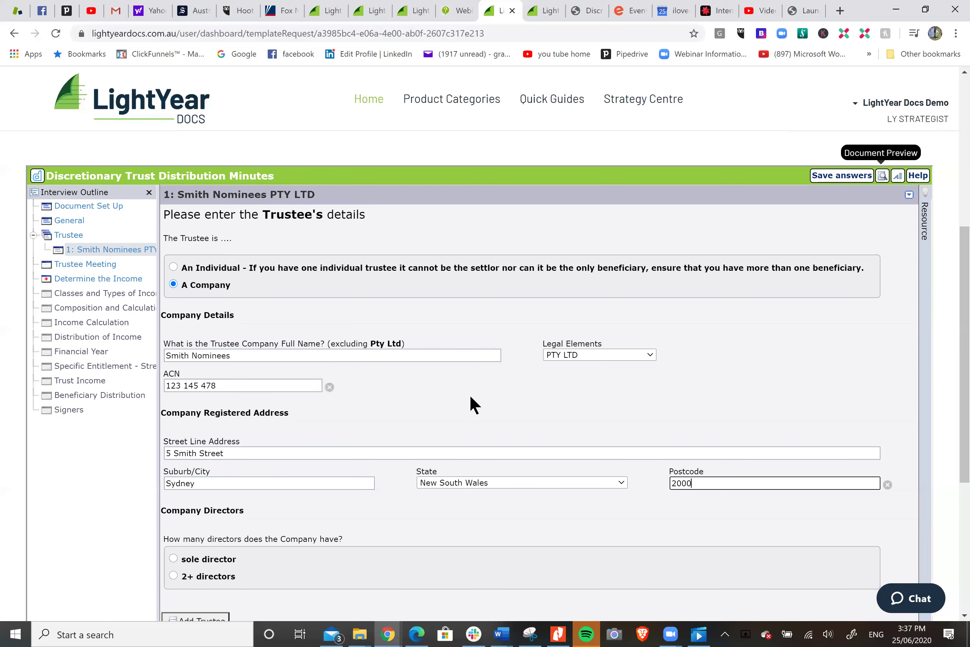
scroll(442, 368, down, 2)
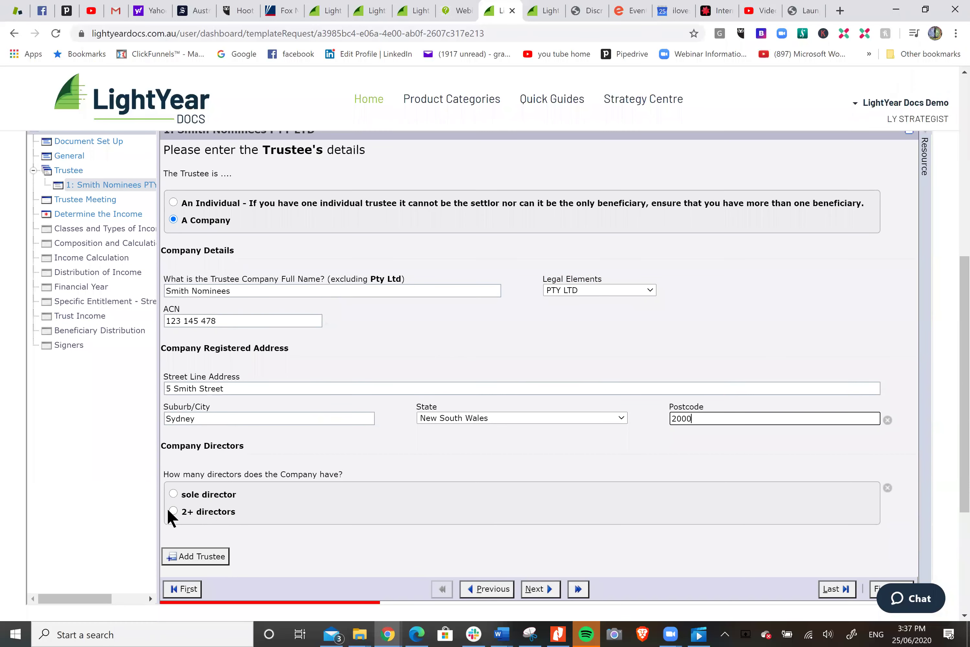
- Set the trustee company to two directors and enter both directors' full names
click(172, 512)
scroll(348, 465, down, 1)
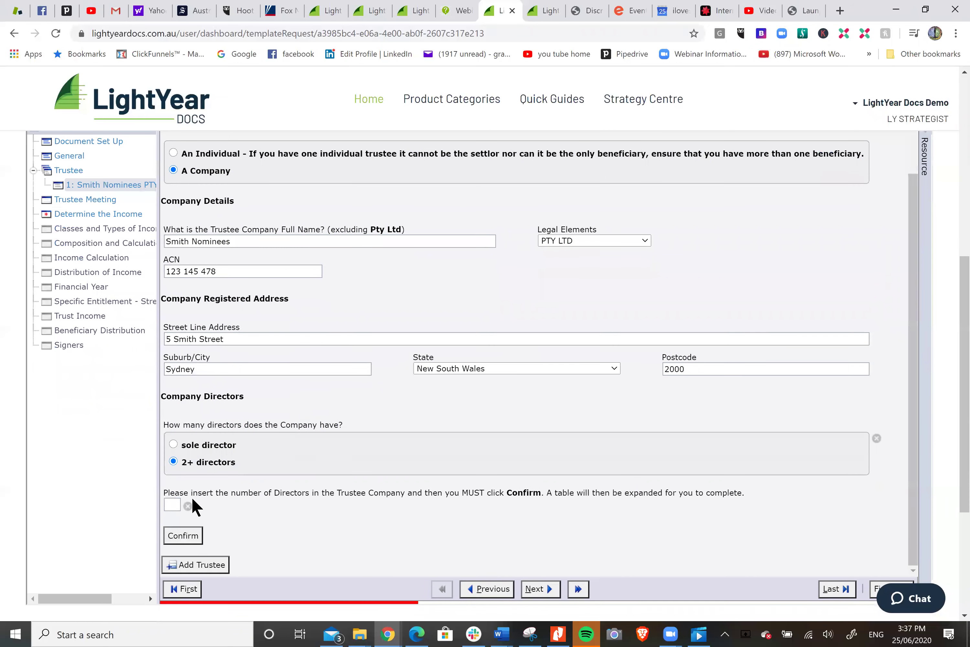
click(172, 504)
text(2)
click(183, 535)
click(227, 545)
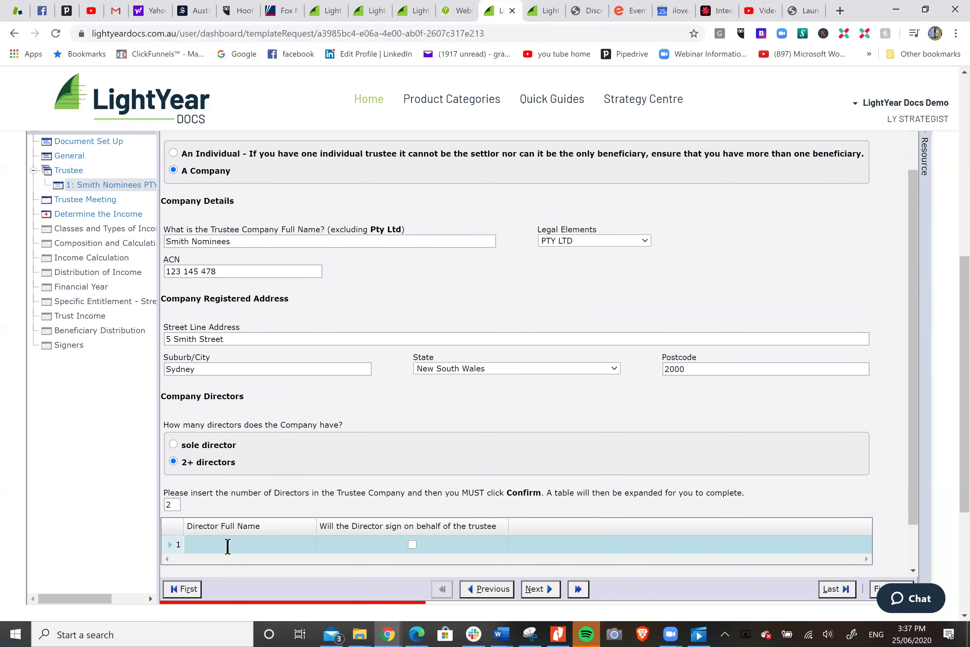
text(John Smith)
key(Tab)
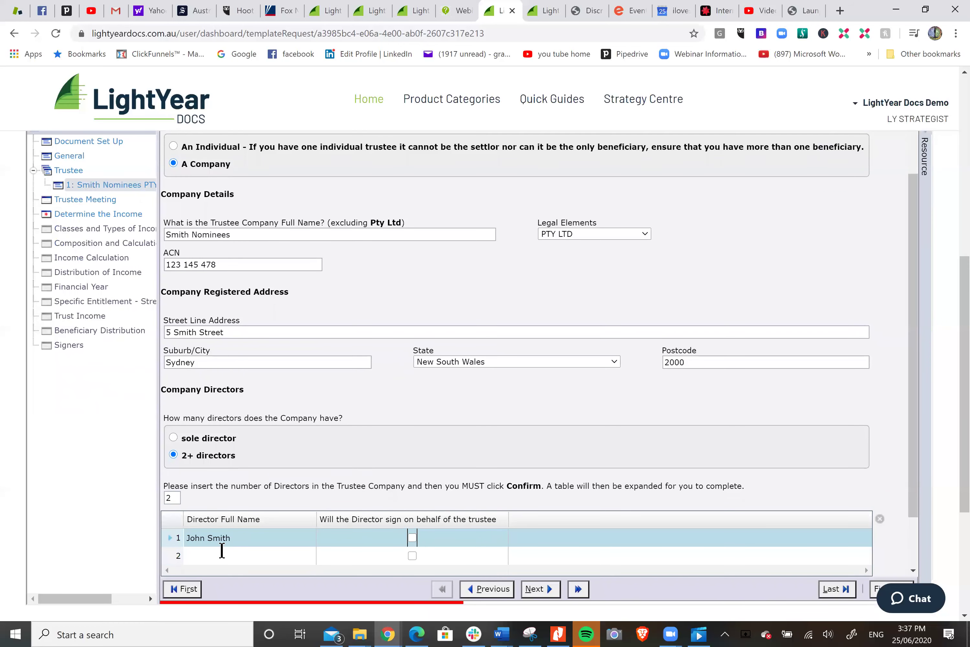
click(213, 555)
text(Sally S)
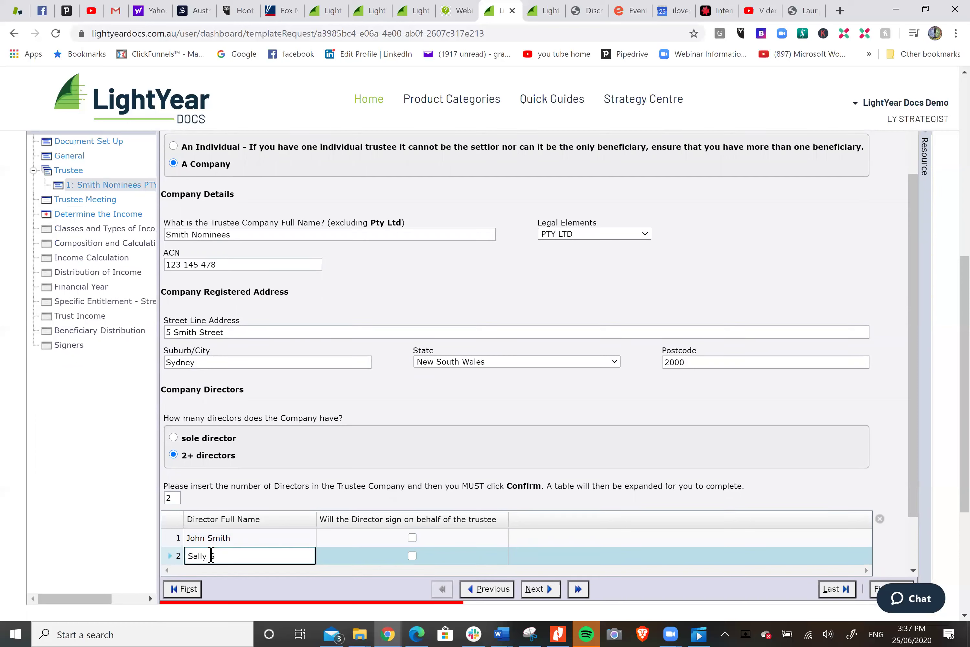
text(mith)
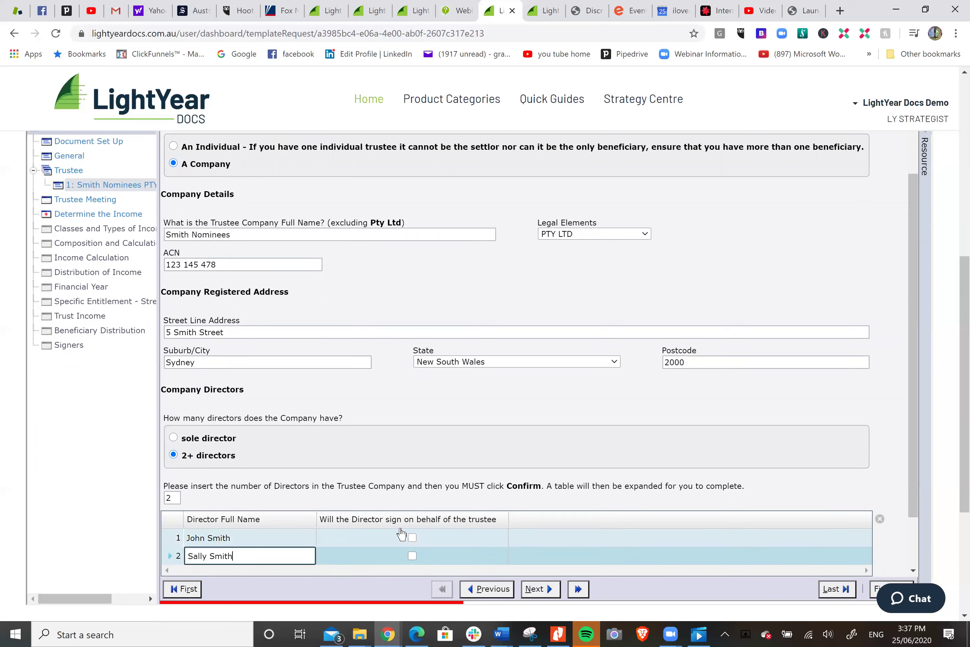
- Mark both directors as signing for the trustee and save the answers
click(412, 537)
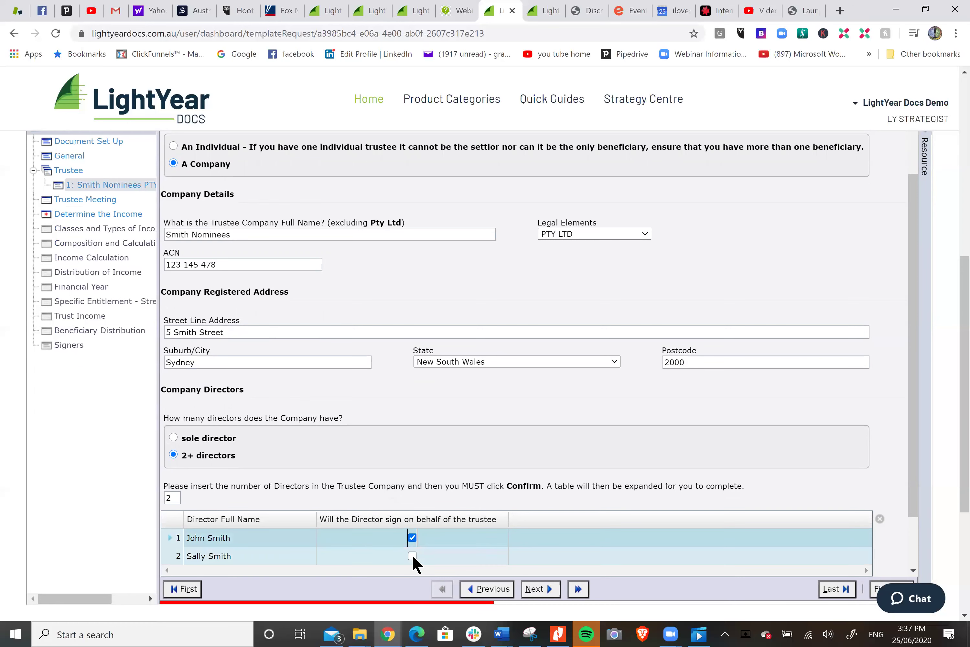
click(412, 555)
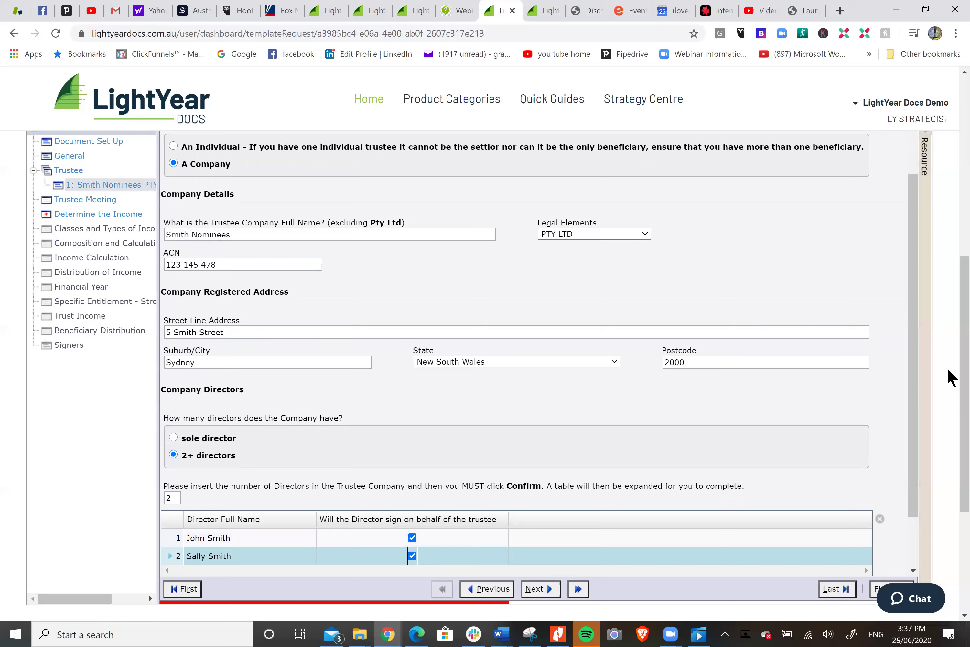
scroll(964, 375, up, 5)
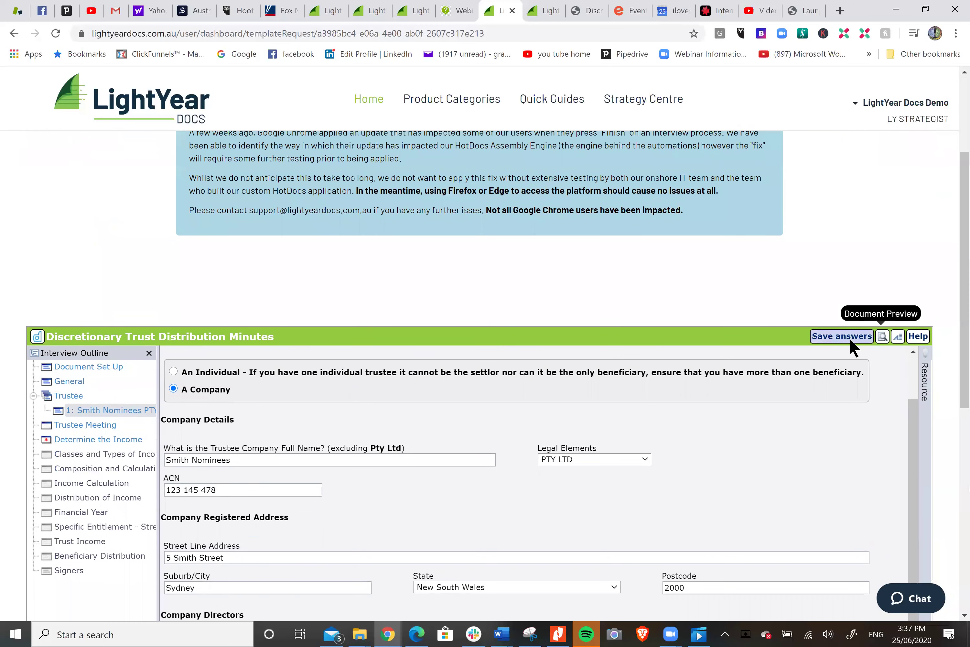
click(851, 337)
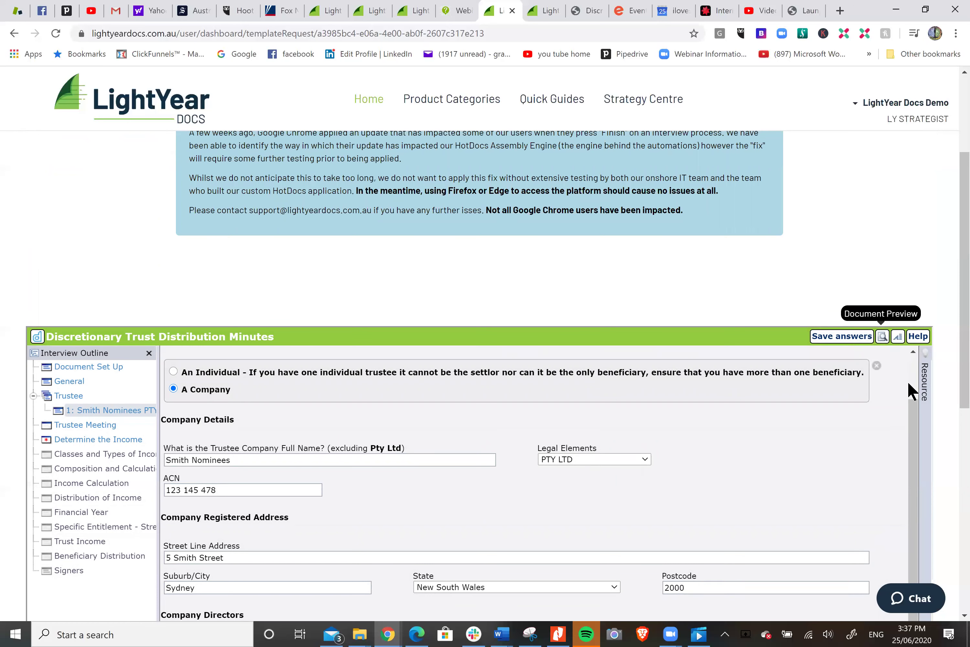
mouse_move(928, 358)
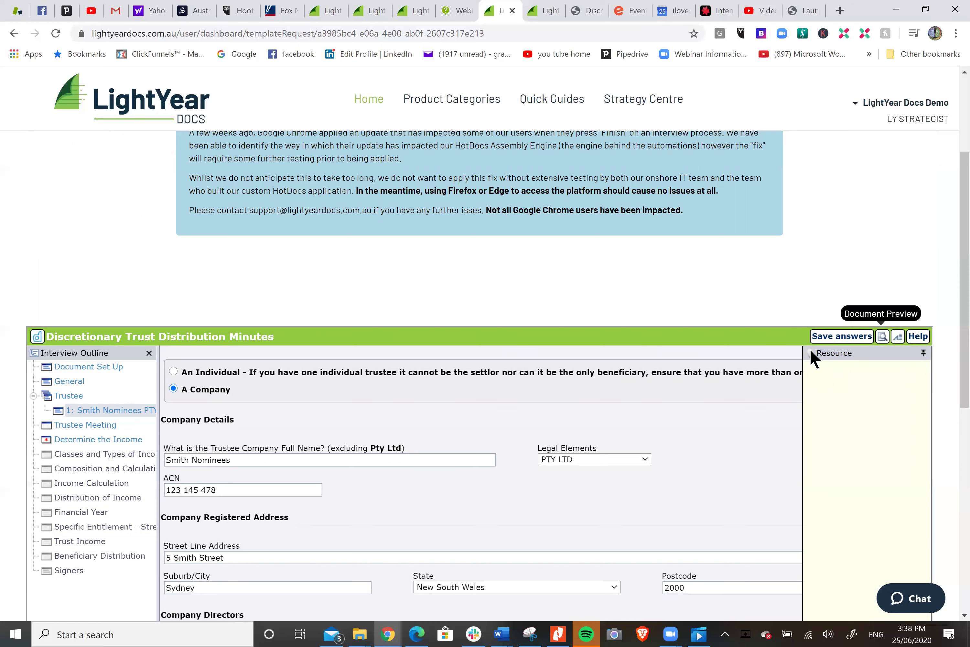
- Date the trustee meeting 26 June 2020 at 10:00 am
click(86, 426)
scroll(442, 330, down, 2)
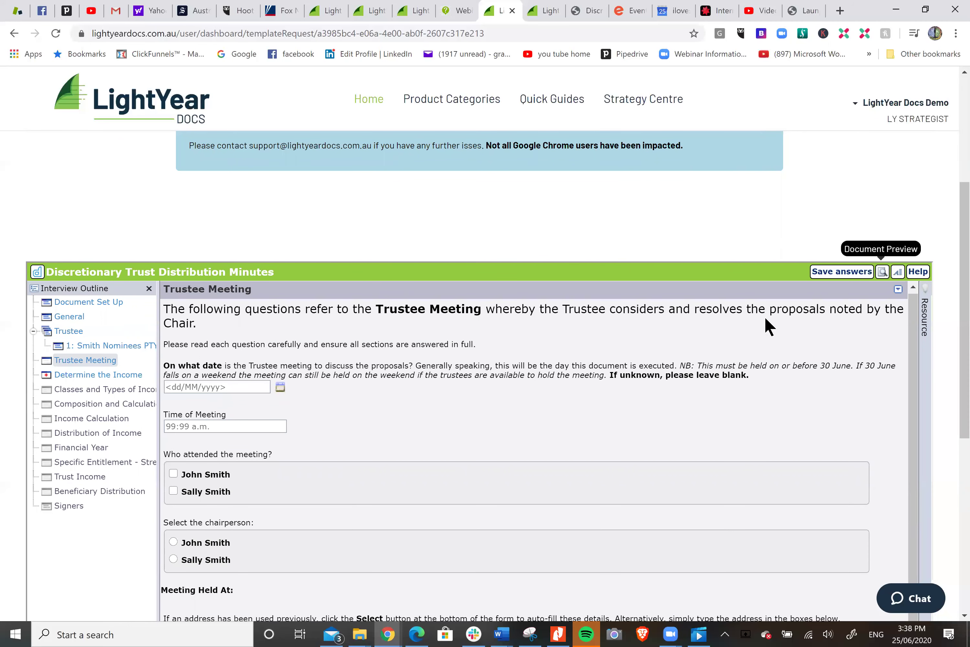
click(245, 422)
click(252, 386)
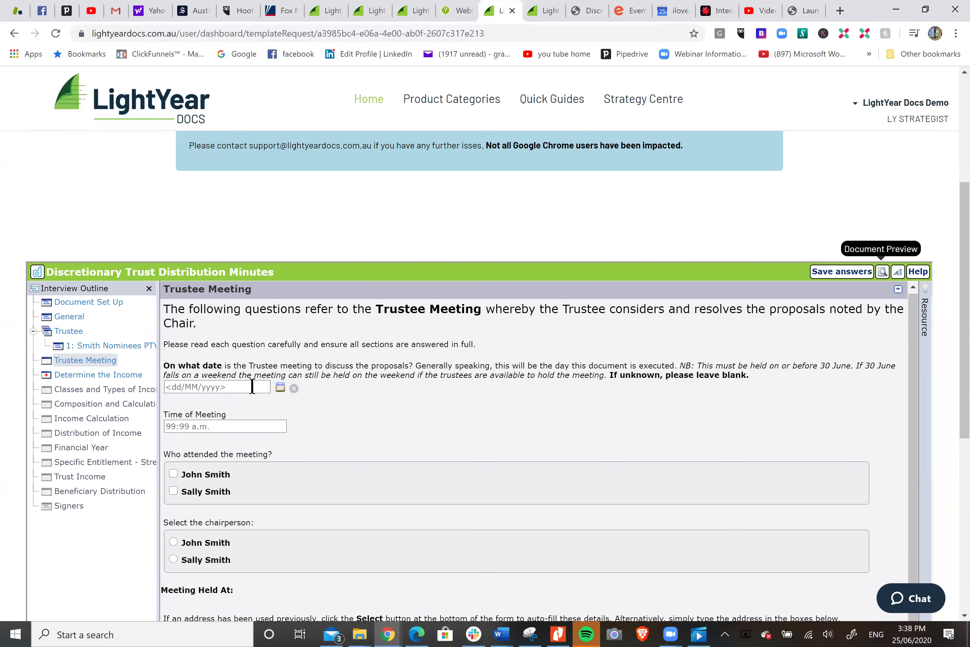
click(280, 388)
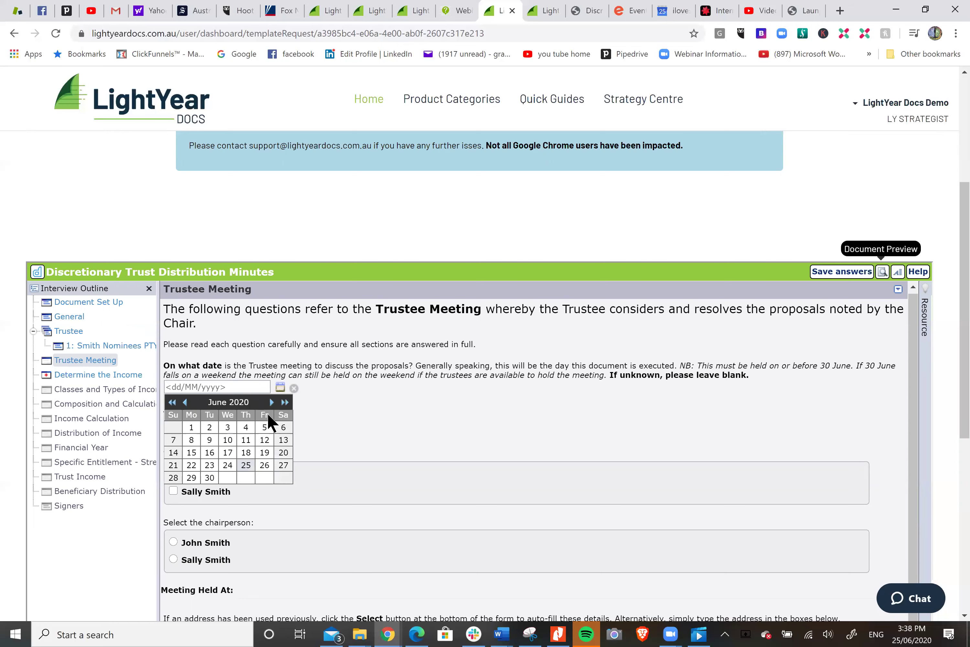
click(264, 466)
click(219, 427)
text(10:)
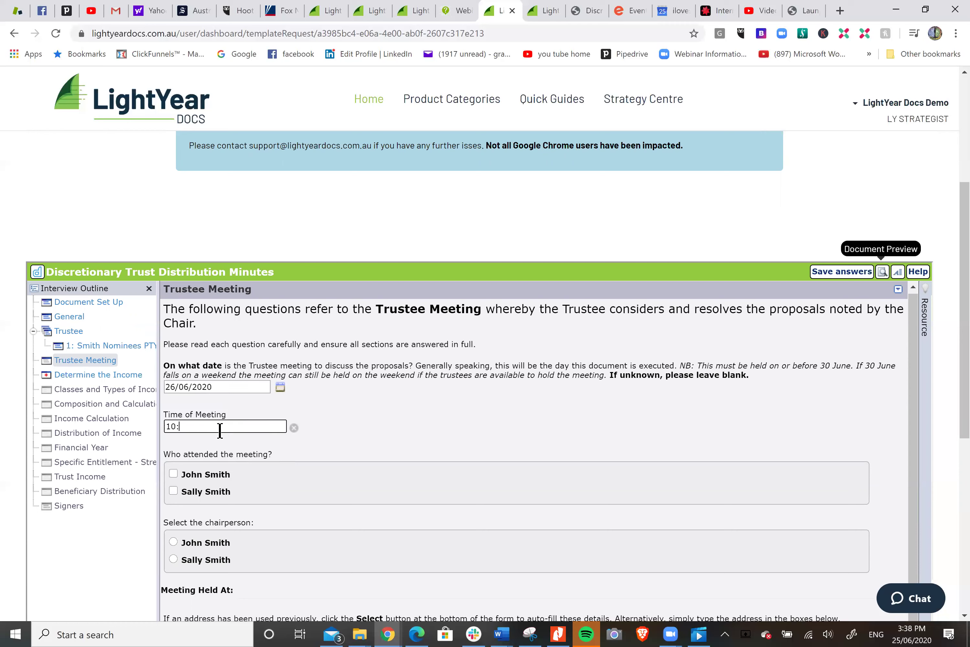
text(00 am)
- Mark both directors attending, make the first chair, and use the saved Sydney address
scroll(177, 414, down, 2)
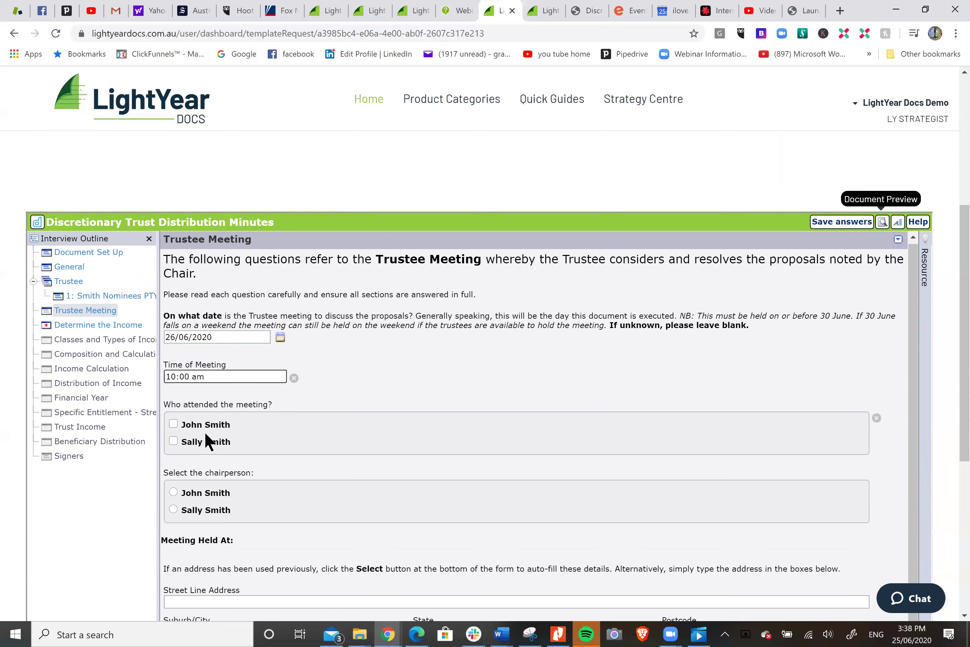
click(173, 408)
click(174, 426)
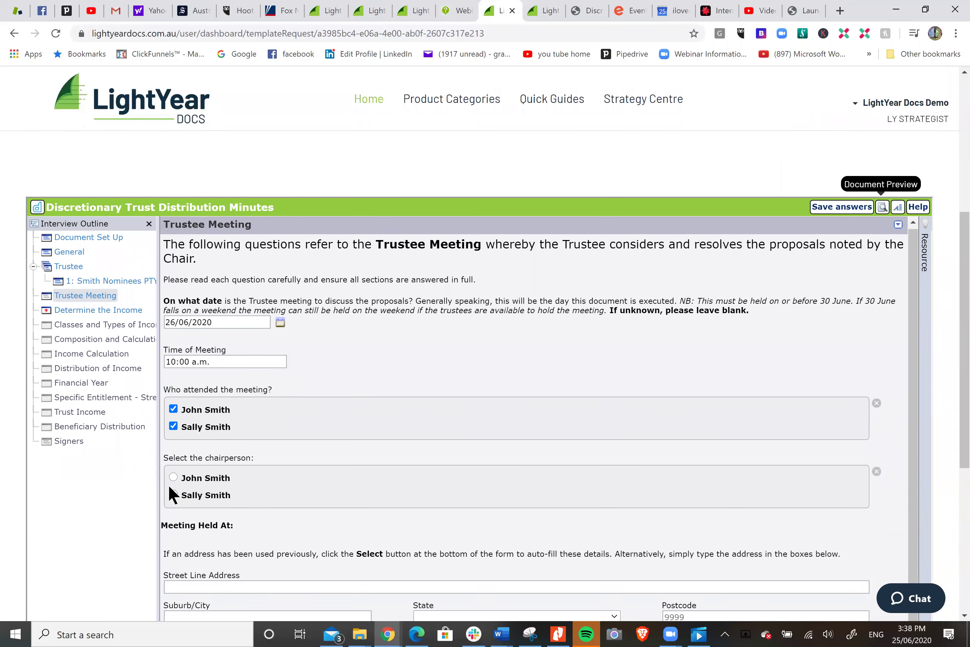
click(172, 477)
scroll(363, 418, down, 3)
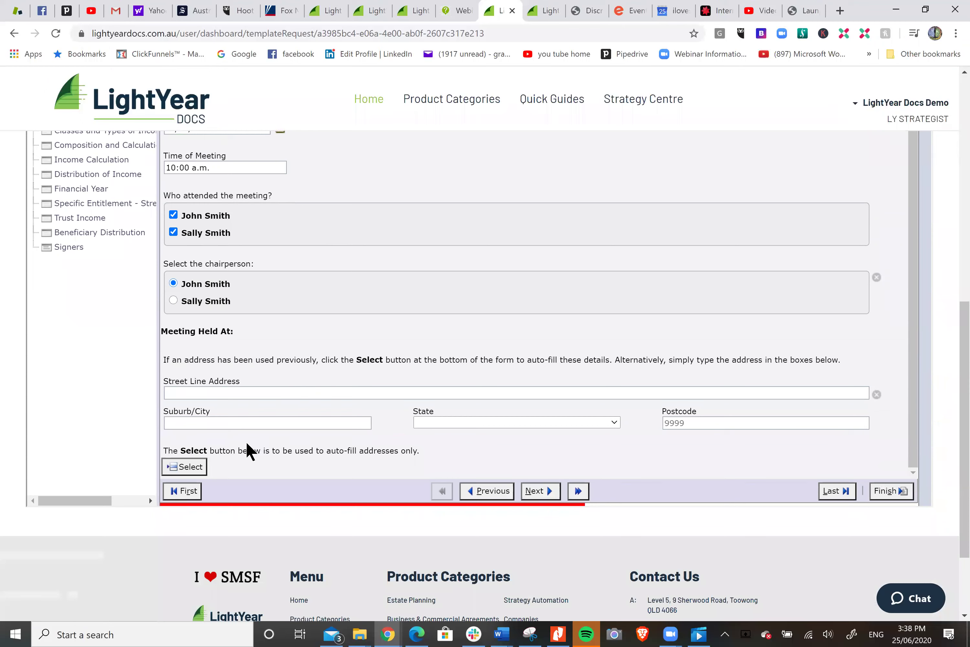
click(182, 464)
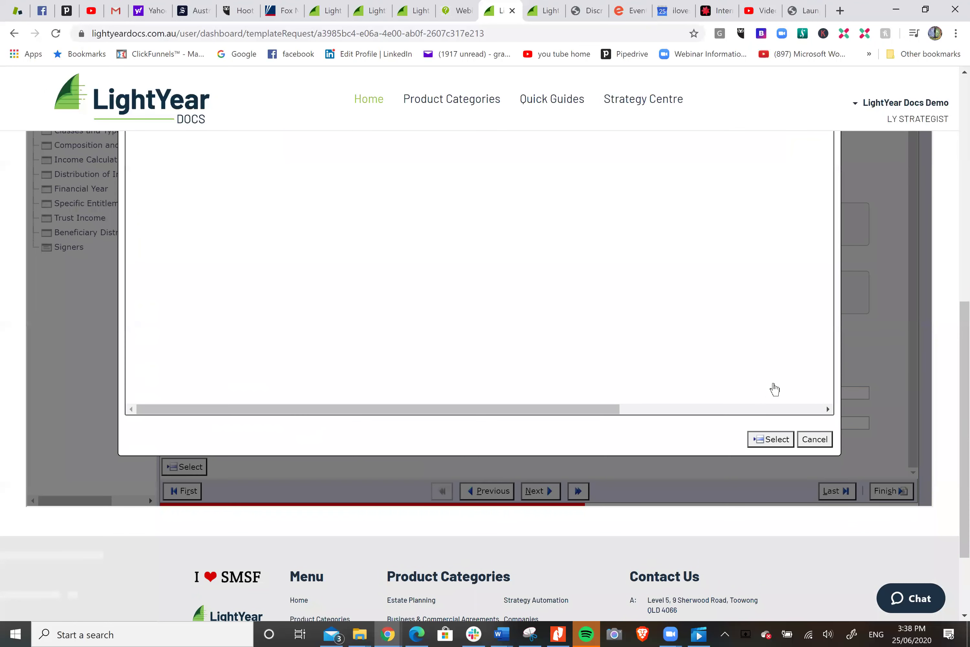
click(770, 440)
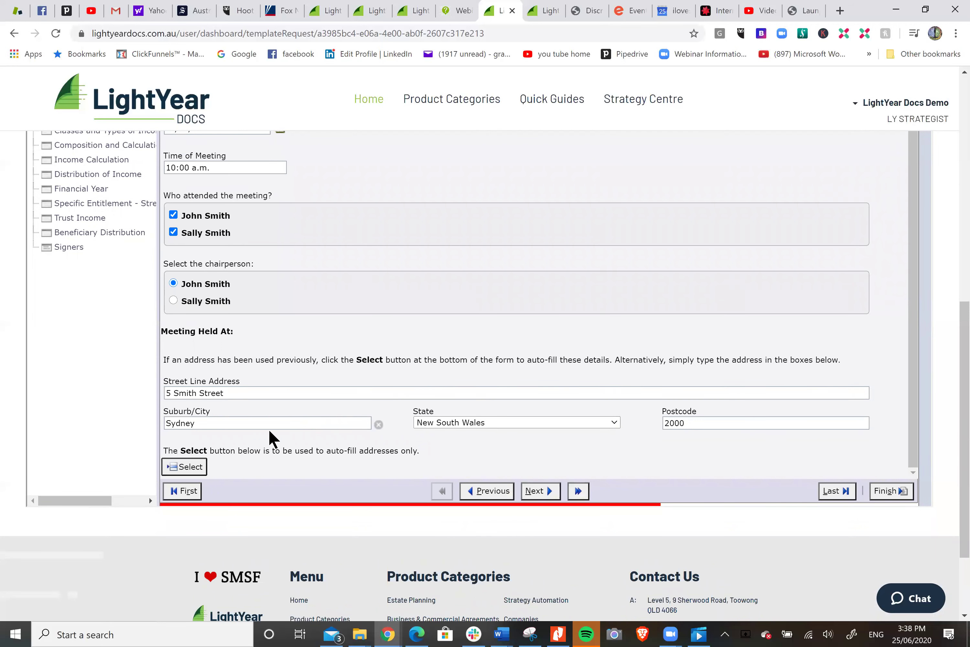
click(539, 490)
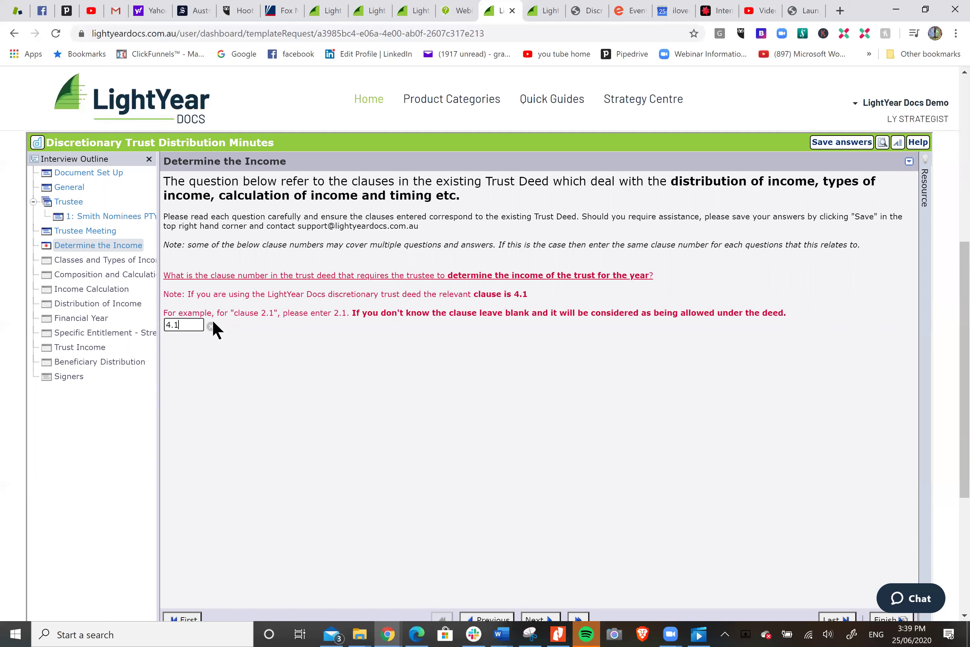
- Review the Trustee Meeting answers, then go to the Classes and Types of Income question
click(100, 233)
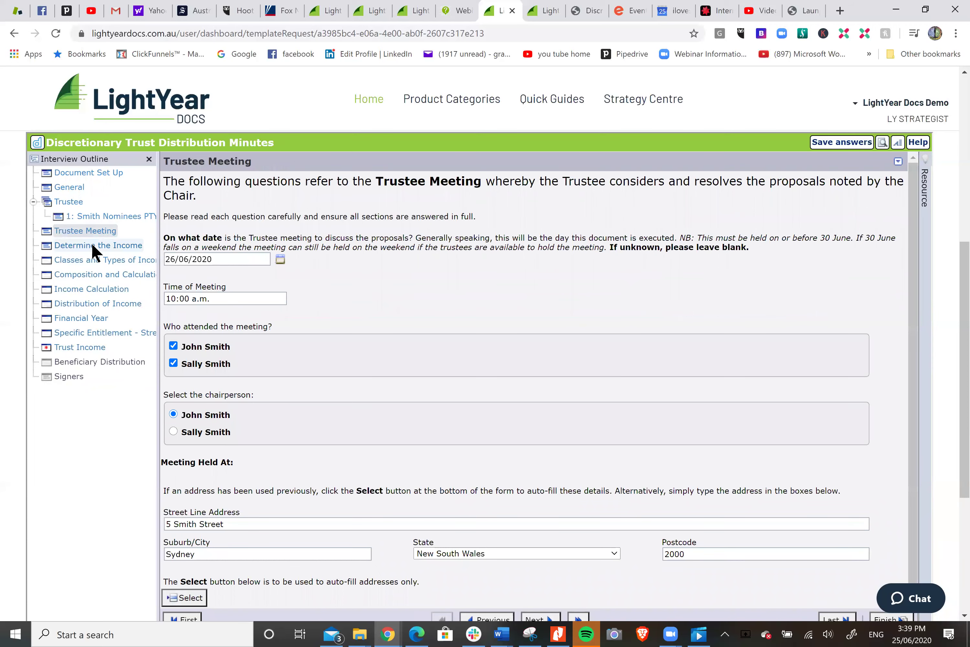
click(93, 245)
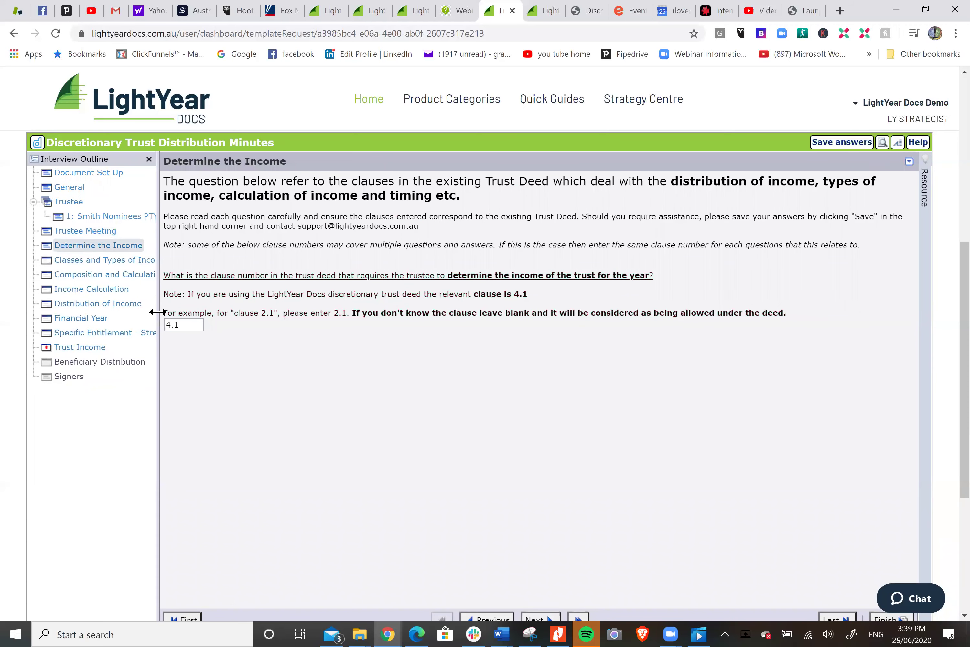
click(111, 261)
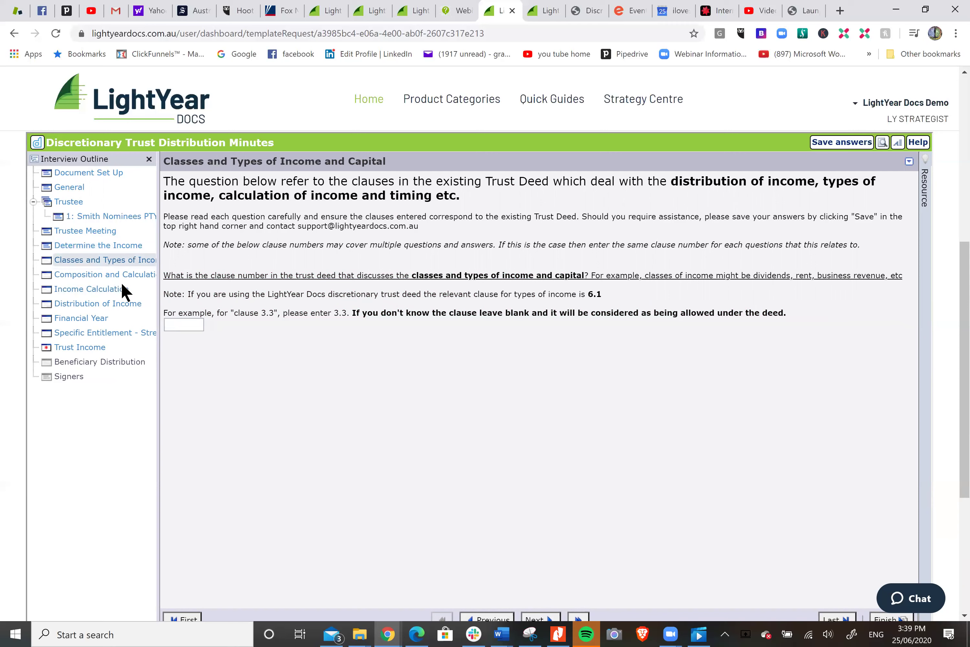
- Calculate trust income as Net Accounting Income
click(178, 324)
click(105, 275)
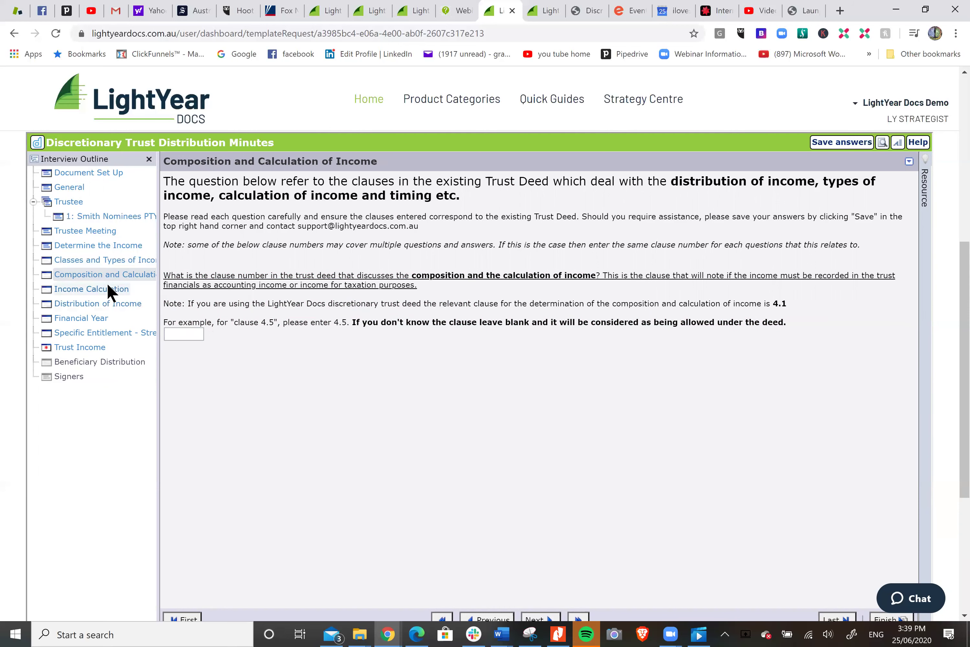
click(109, 289)
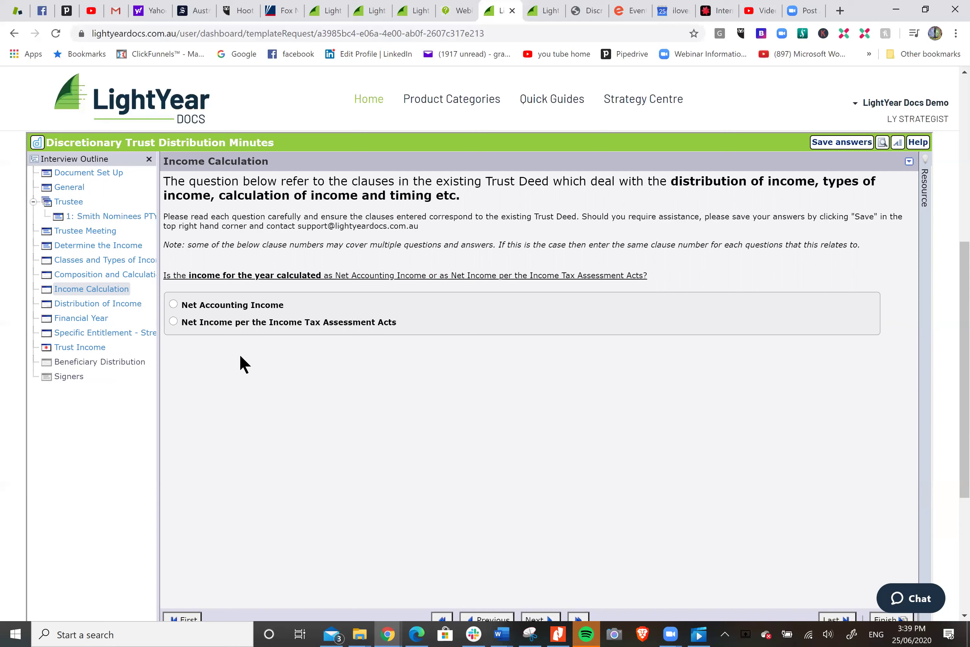
click(174, 304)
- Enter distribution of income clause 4.1 and financial year 2020
click(115, 305)
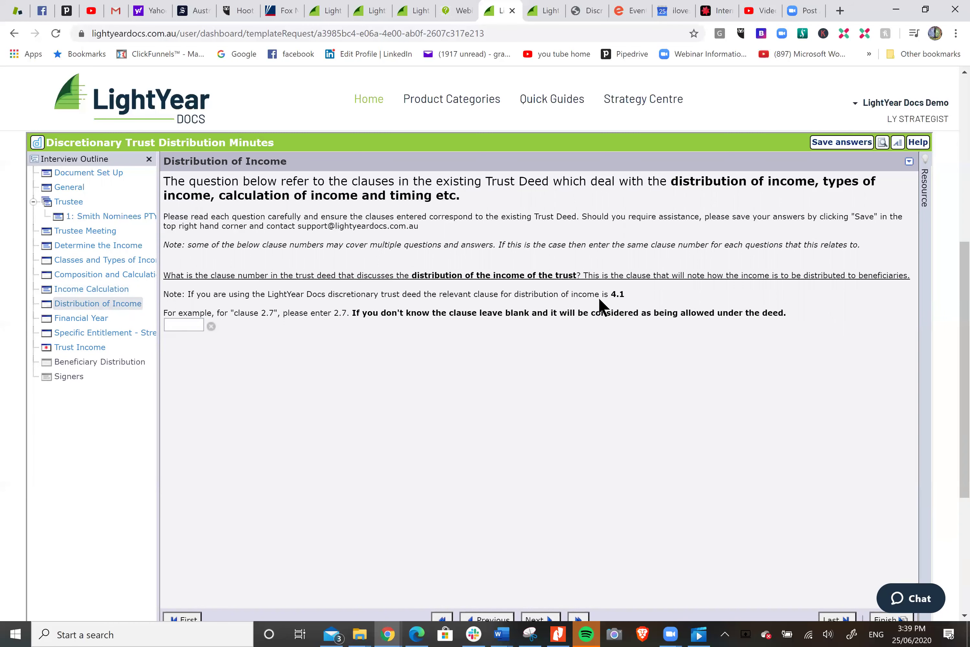
click(180, 326)
text(4.1)
click(99, 321)
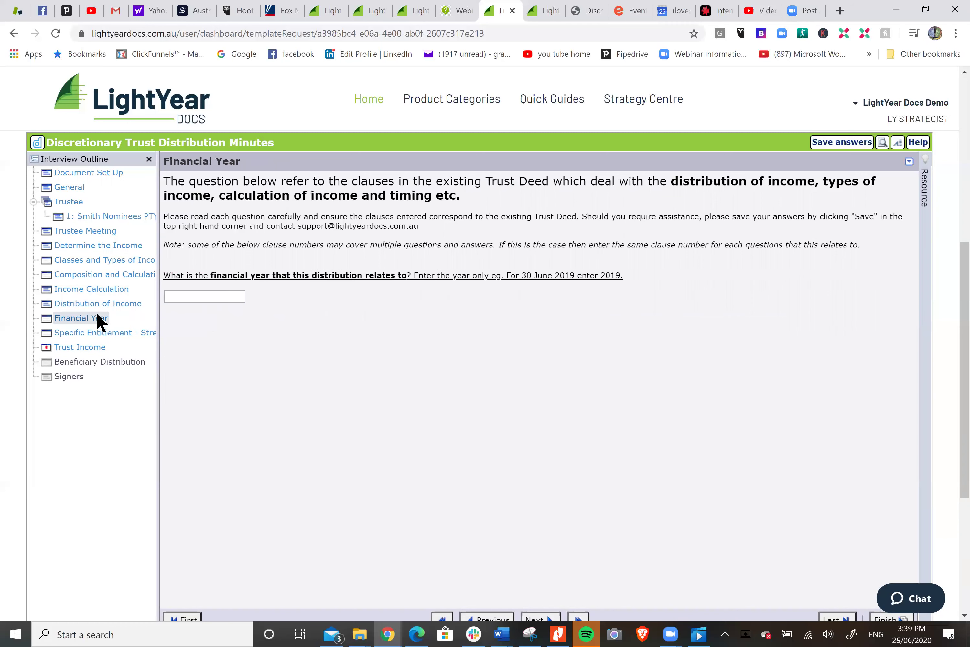
click(211, 298)
text(2020)
click(102, 336)
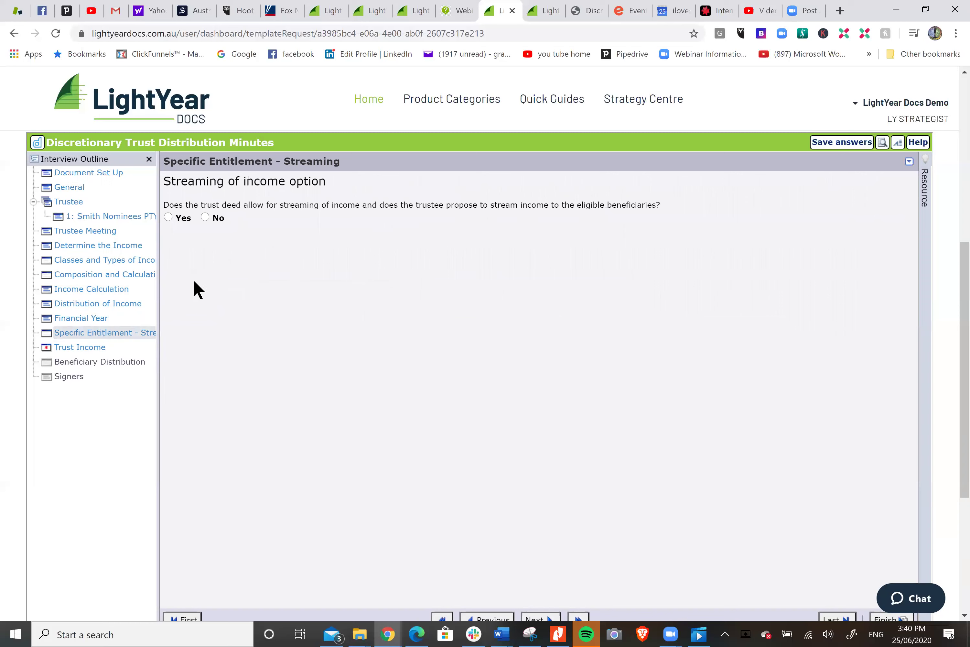
- Turn on streaming with one individual beneficiary entitled to 100% of net capital gains
click(168, 218)
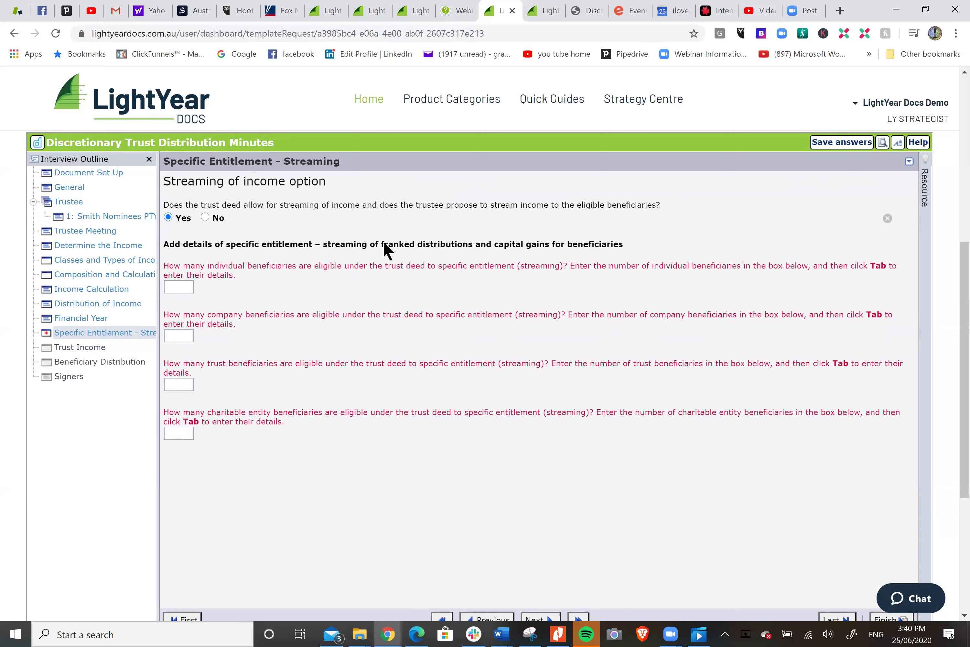
click(175, 287)
text(1)
key(Tab)
click(259, 375)
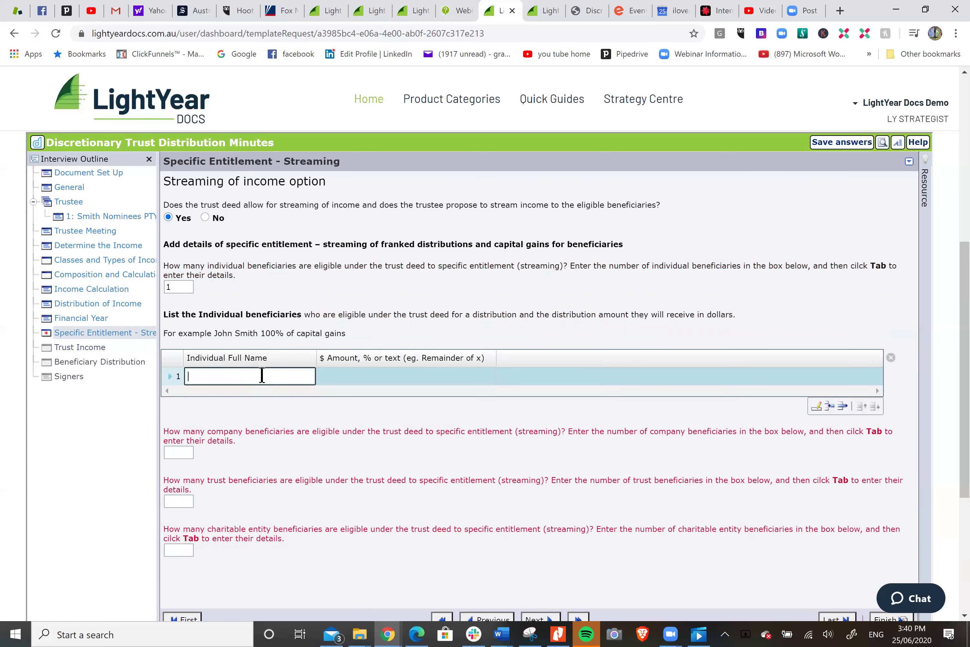
text(John Smith)
click(357, 377)
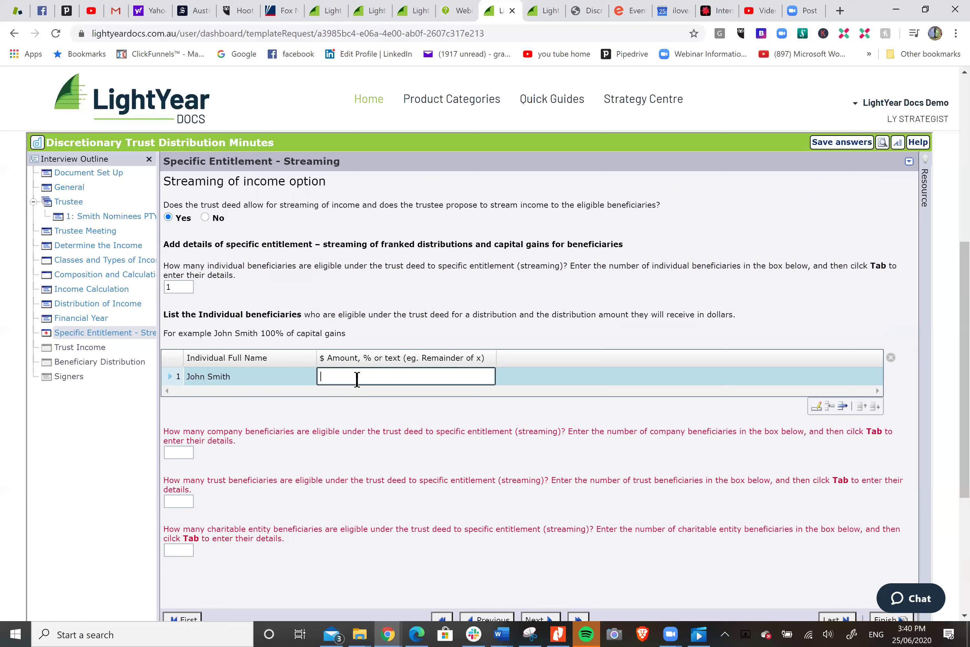
text(100% of net capital gains)
- Set the number of company beneficiaries to 1
click(180, 452)
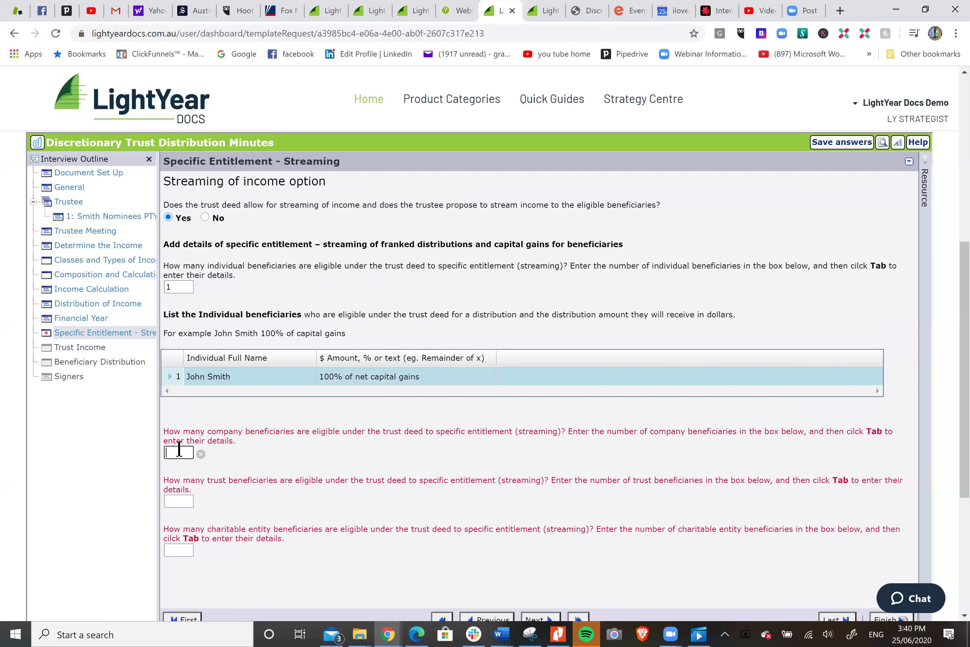
text(1)
key(Tab)
- Add company beneficiary Bogan PTY LTD, ACN 122 333 211, receiving 100% of franked dividends
click(324, 542)
text(Bogan)
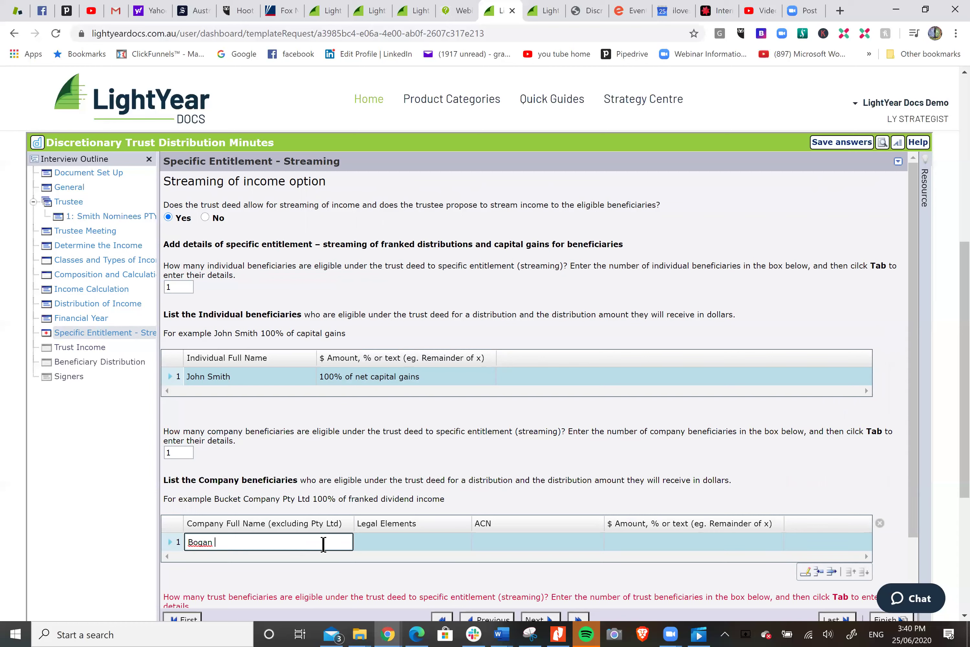
key(Tab)
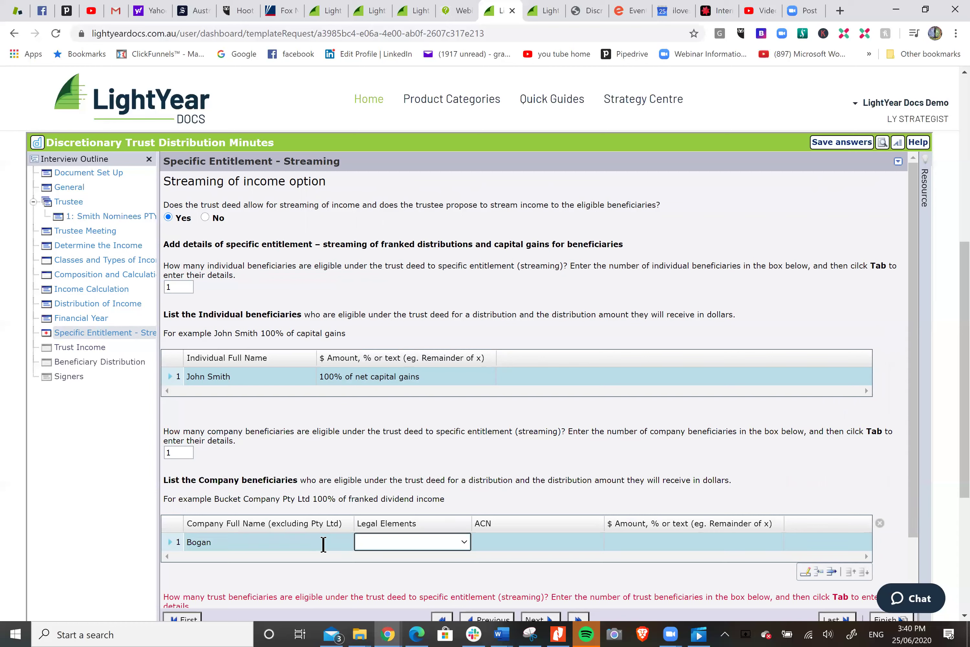
key(Down)
key(Tab)
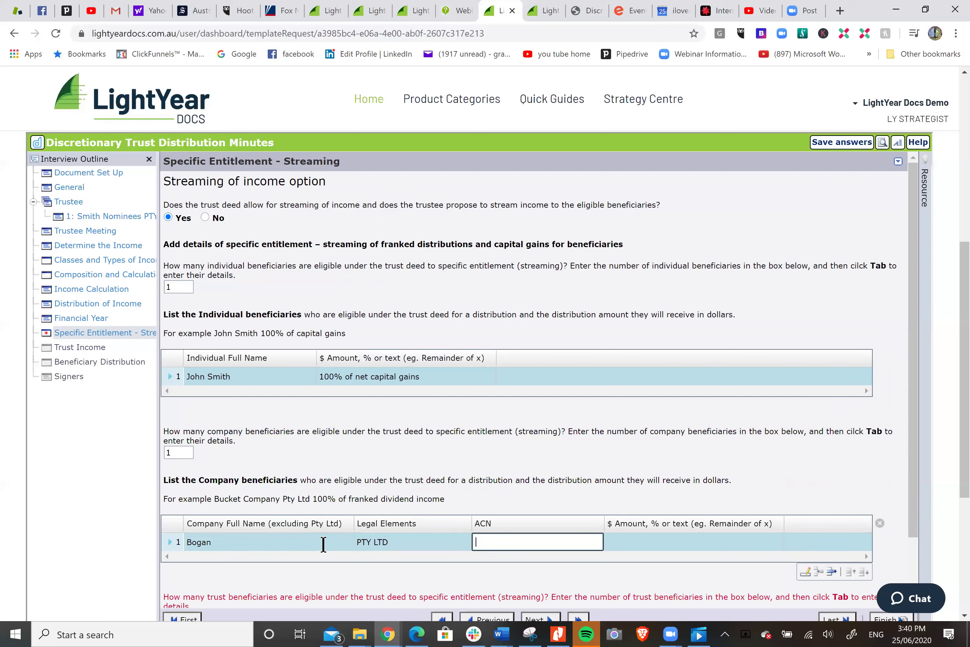
text(122 333 211)
click(628, 542)
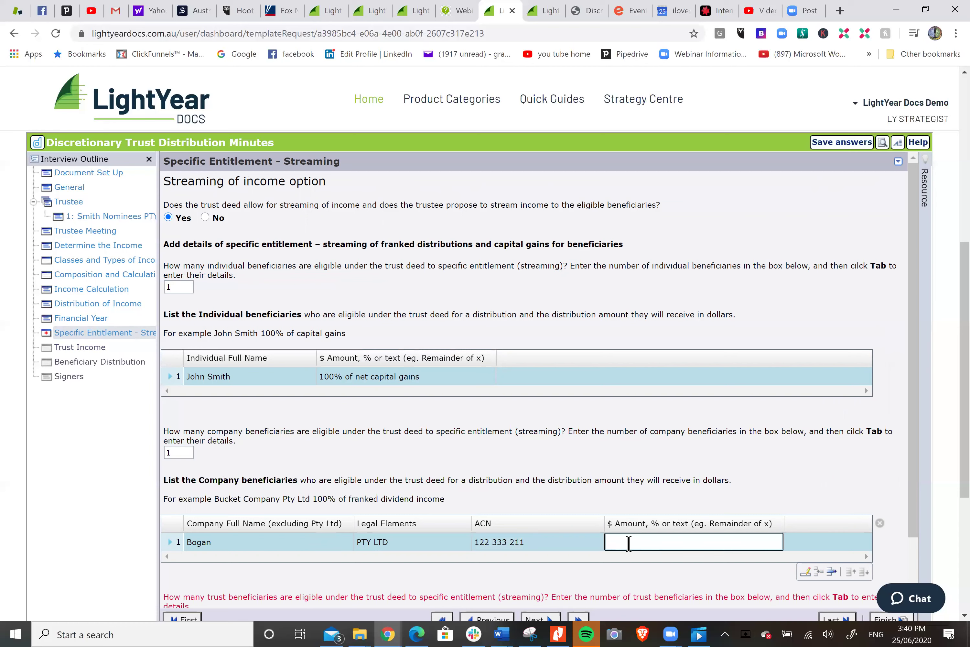
text(100% of franked dividends)
- Set both the trust and charitable beneficiary counts to 0
scroll(709, 375, down, 1)
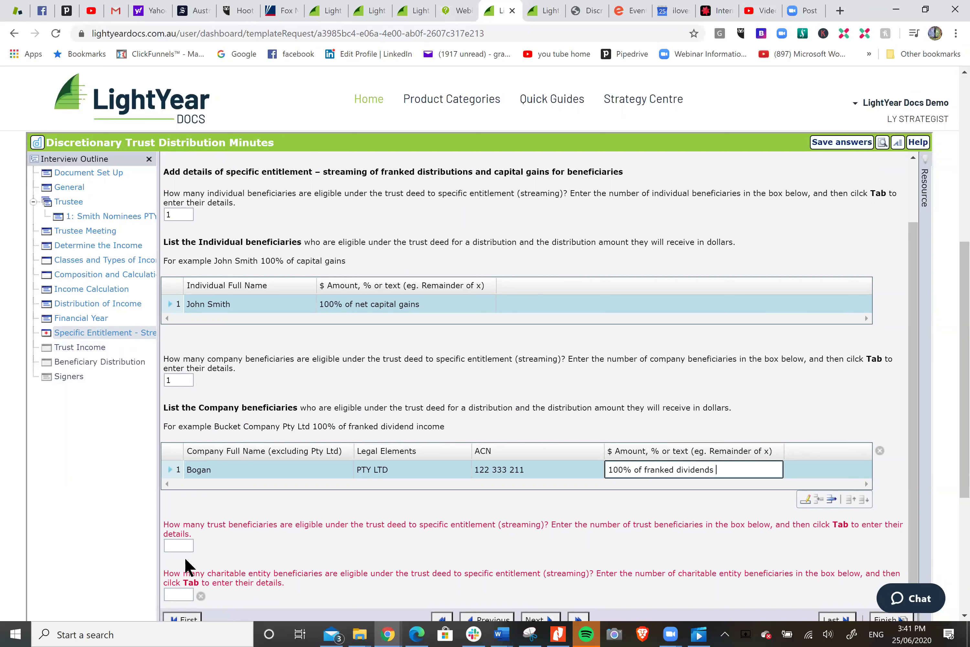
click(184, 547)
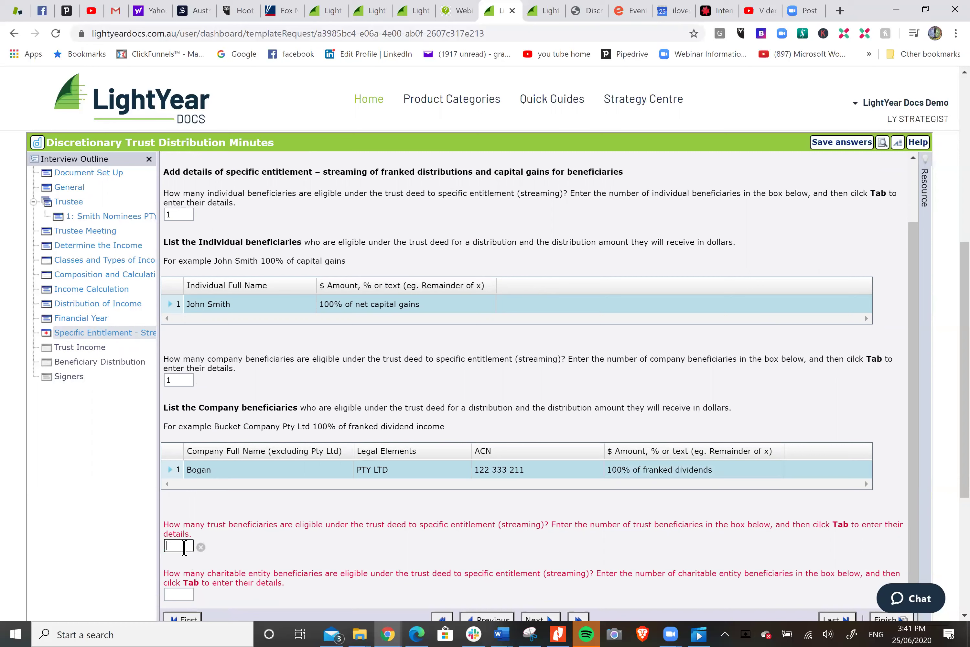
text(0)
click(176, 593)
text(0)
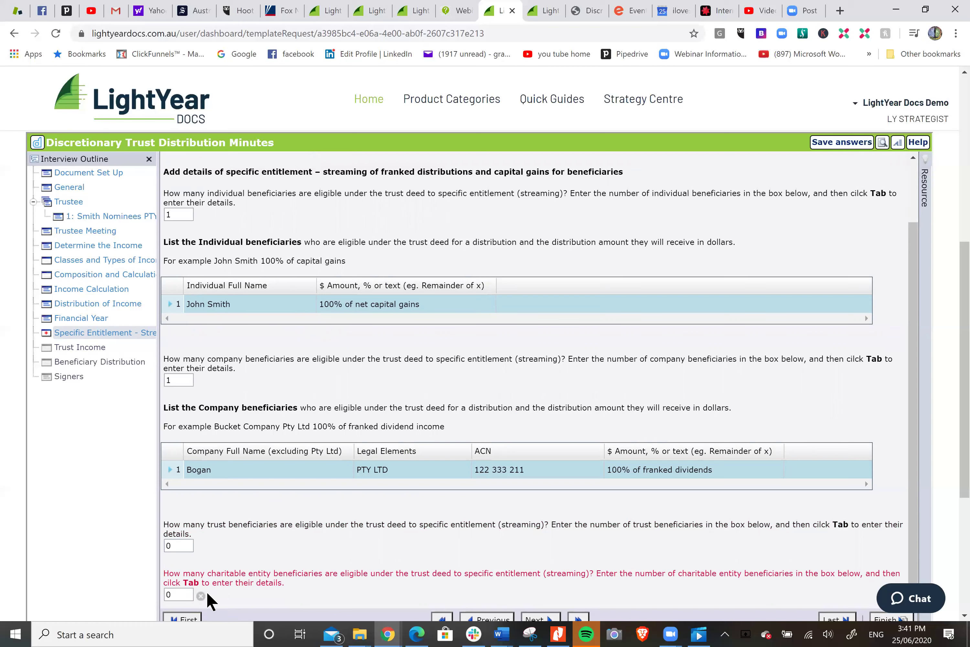
click(181, 543)
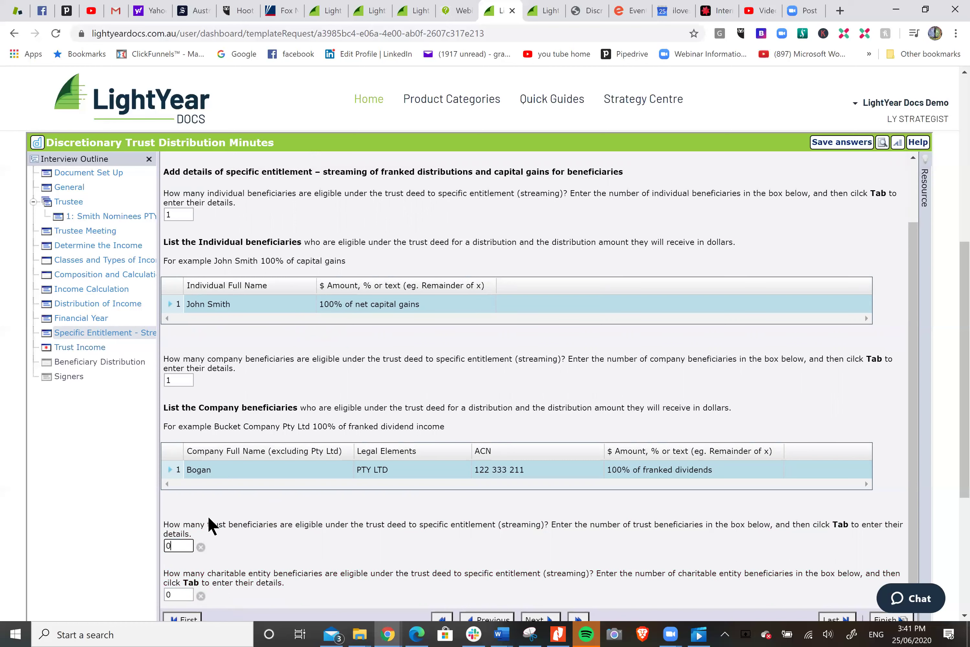
- On the Trust Income page, set the number of individual beneficiaries of remaining income to 3
click(86, 349)
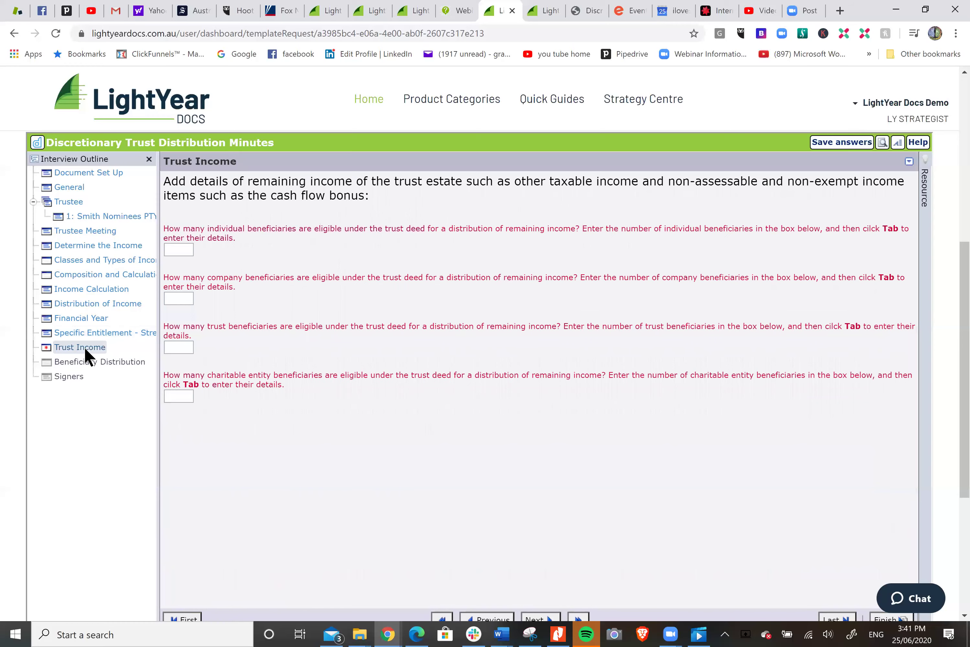
click(178, 250)
text(1)
key(BackSpace)
text(3)
key(Tab)
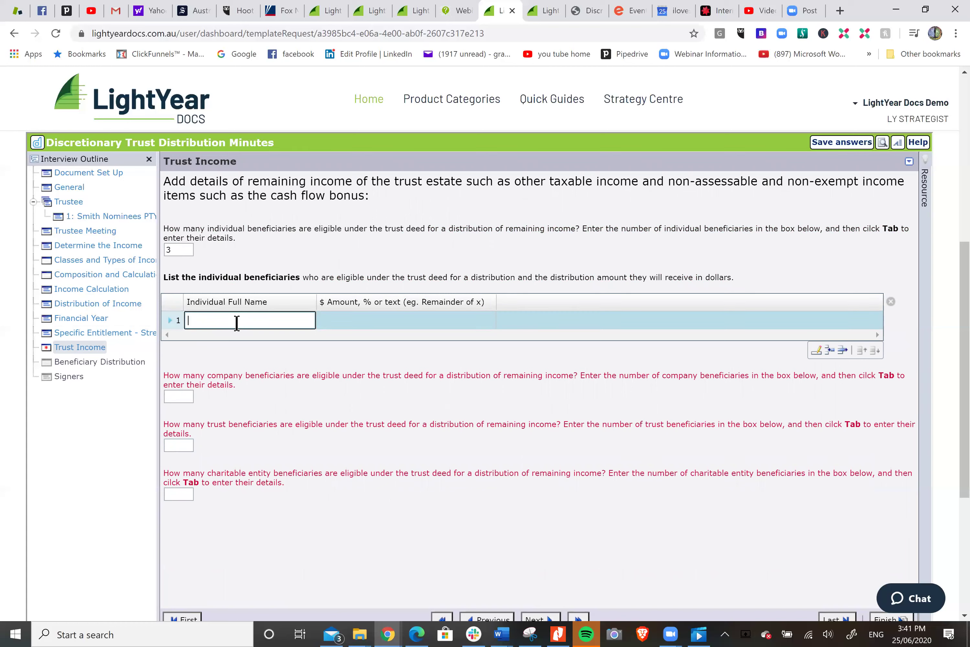
- Enter the first individual beneficiary's name with an amount of $417
text(Janine Smith)
key(Tab)
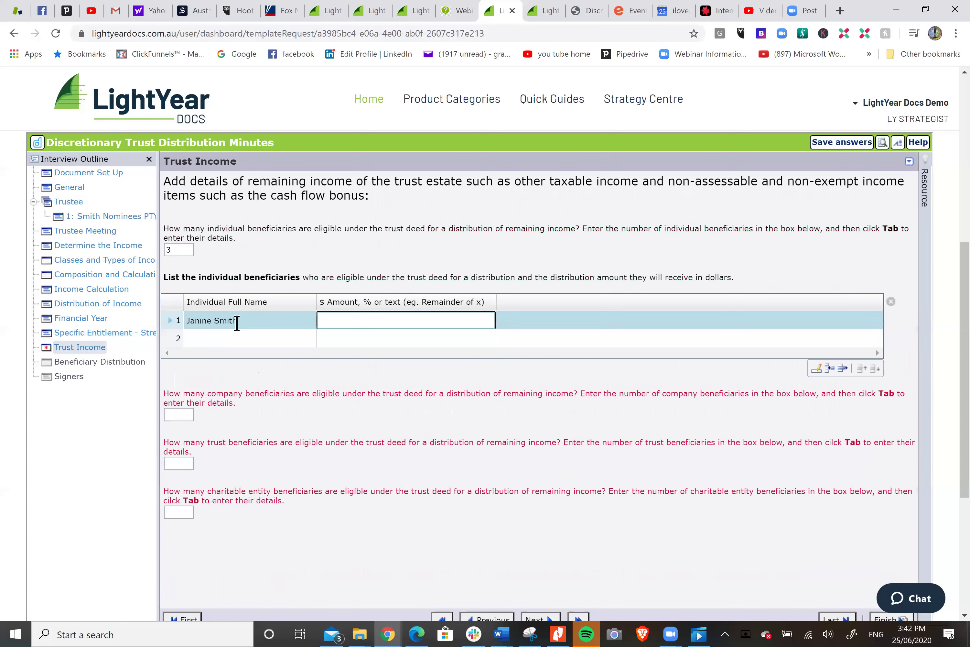
text($417)
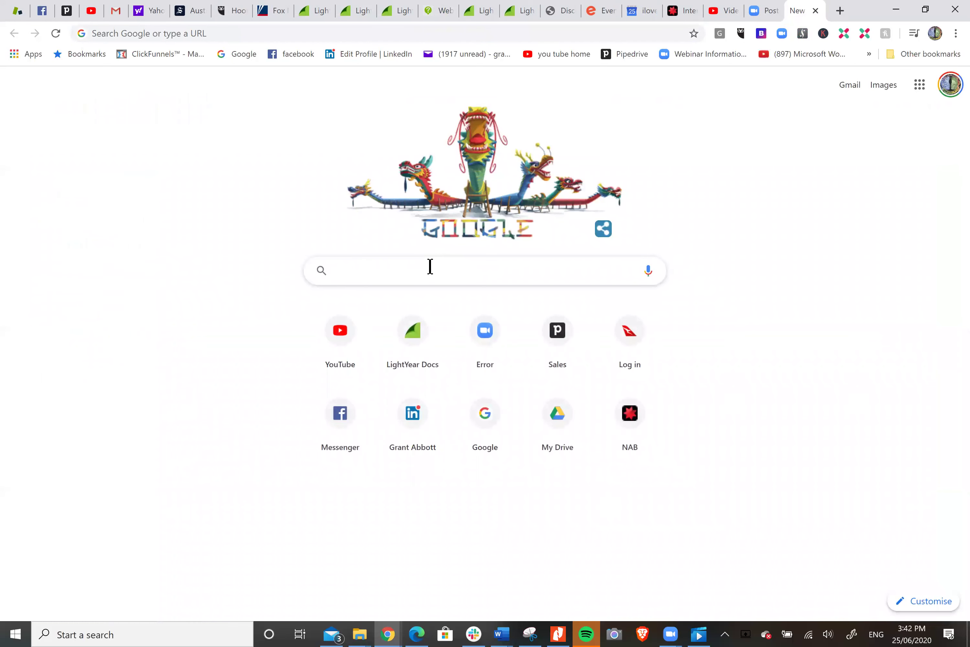
- Check the ATO rates page for the 'tax of minors threshold' before returning to the interview
text(tax of mi)
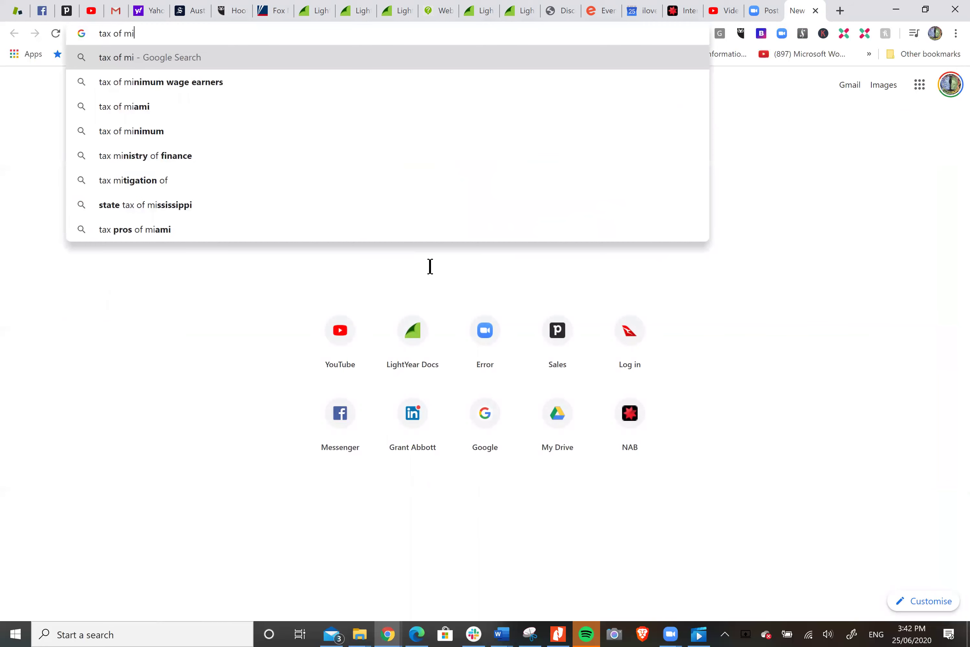
text(nor)
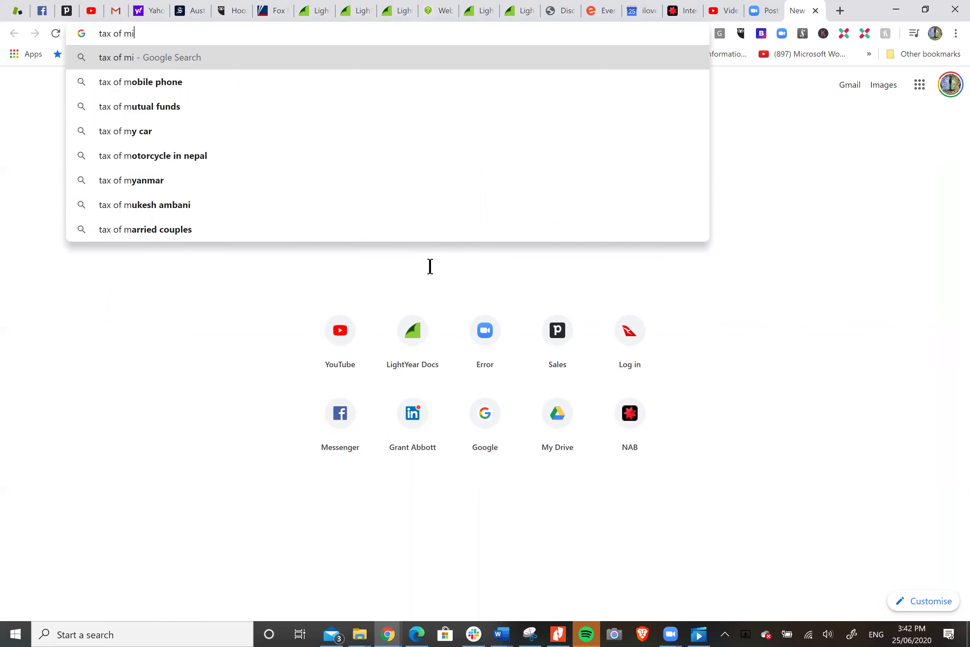
text(s threshold)
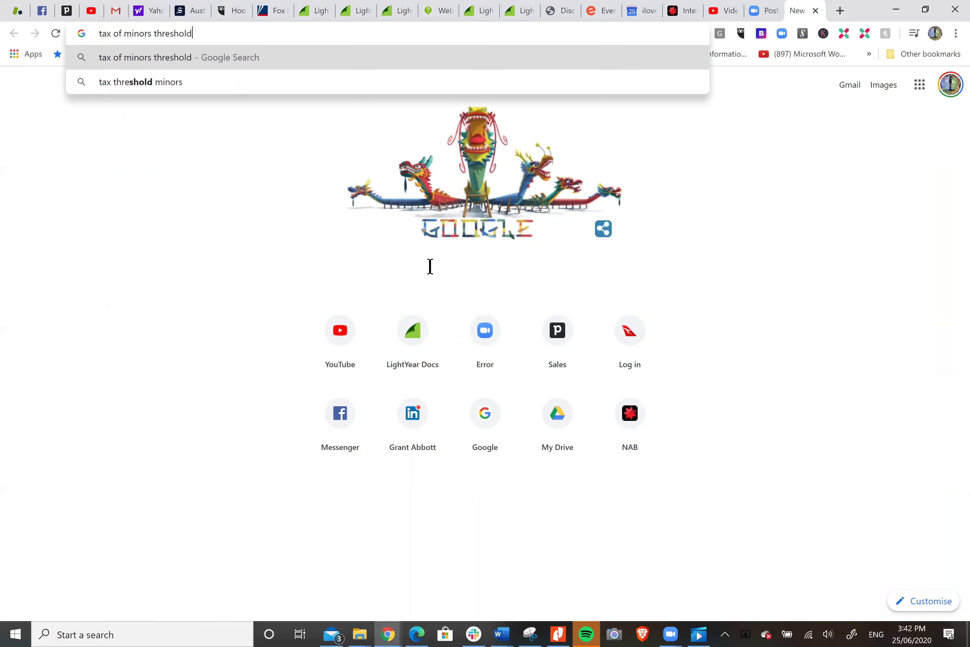
key(Return)
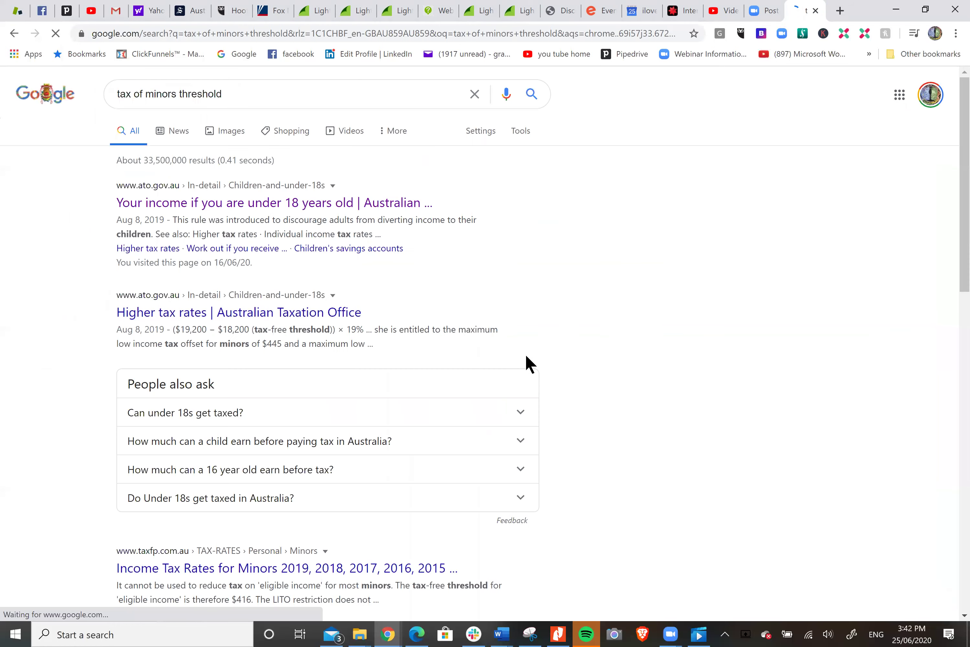
click(310, 313)
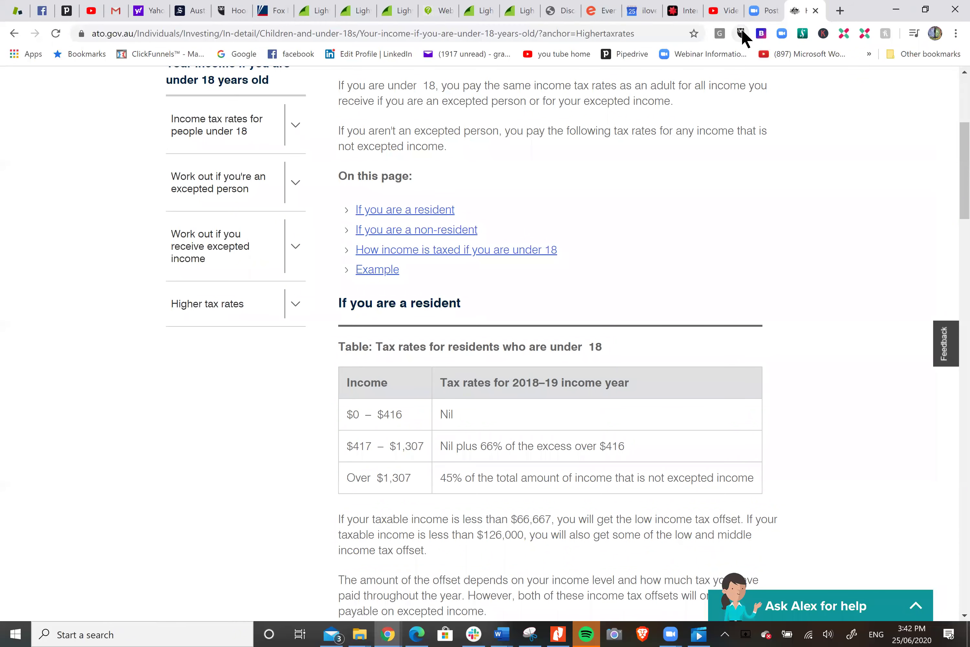
click(525, 14)
- Correct the first beneficiary's amount to $416 and add a second beneficiary receiving $416
click(479, 17)
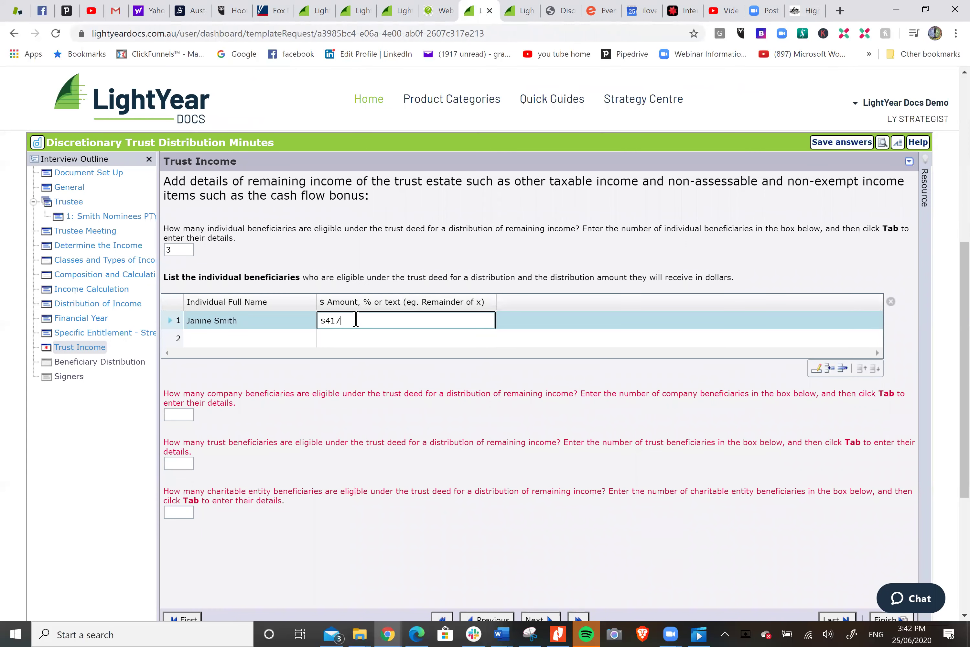
key(BackSpace)
text(6)
click(227, 336)
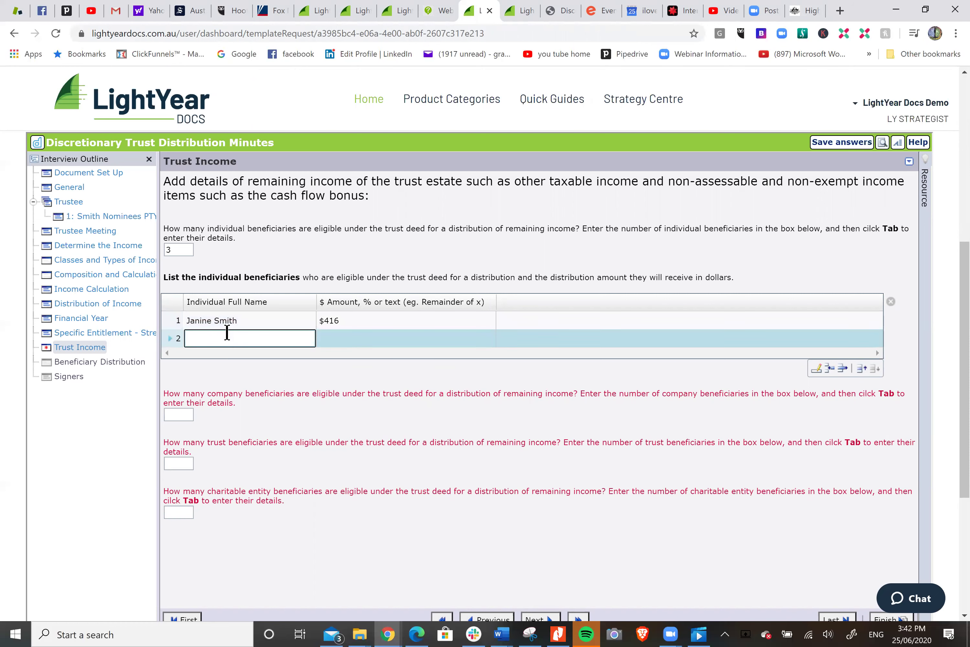
text(Bobby Smith)
key(Tab)
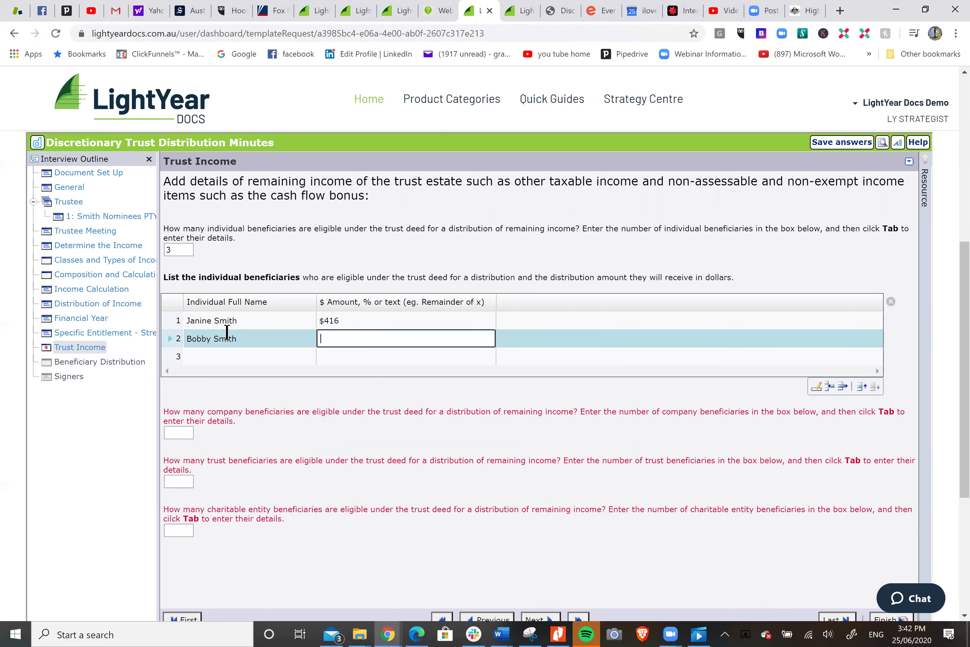
text($416)
- Add a third beneficiary receiving any streamable non-assessable income
click(215, 355)
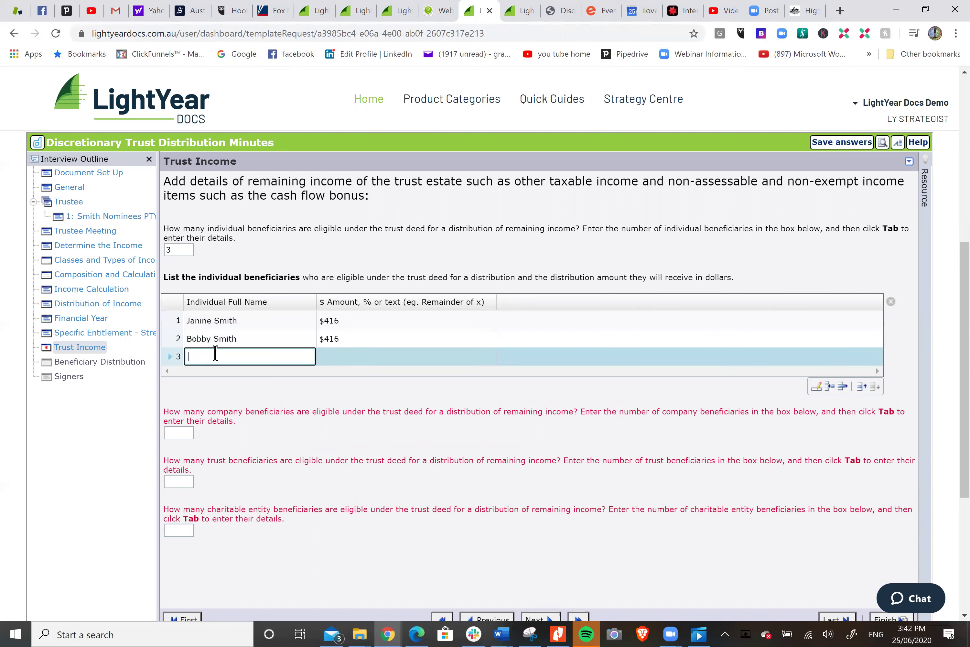
text(John Smith)
click(345, 357)
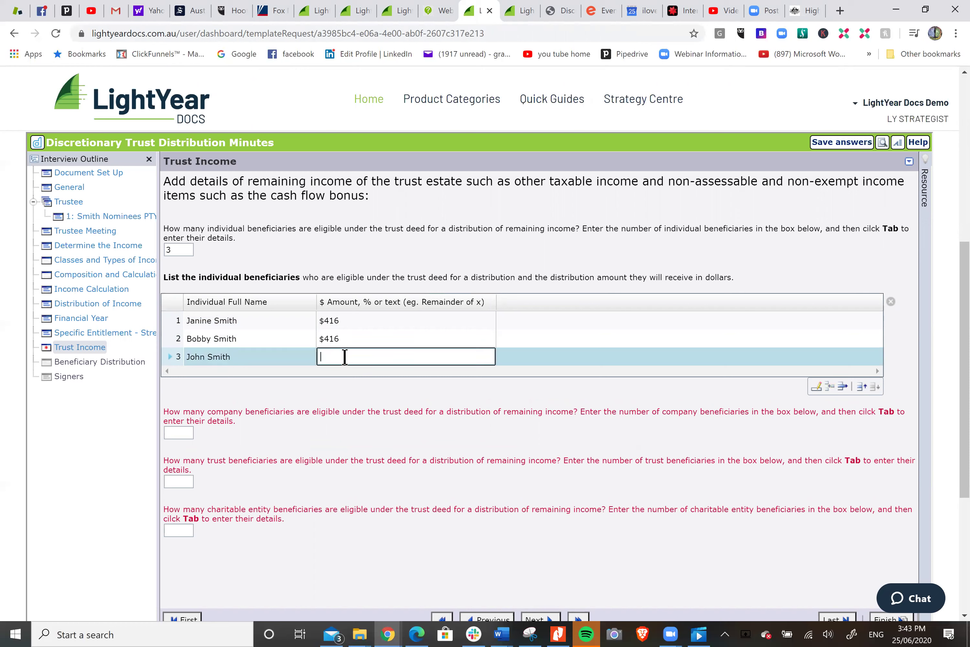
text(Any amount which might be able to b)
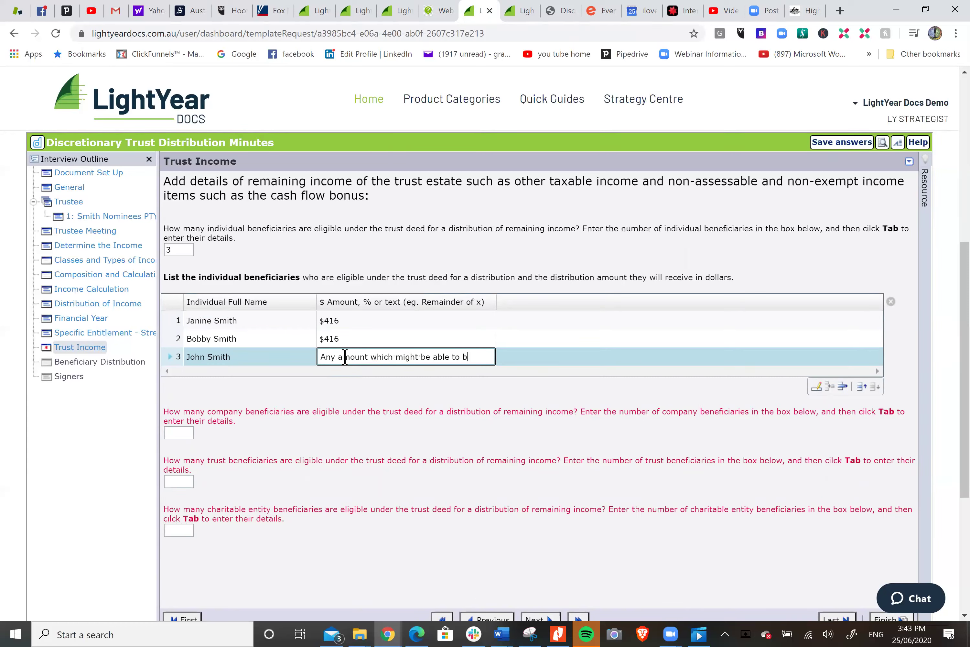
text(e streamed to )
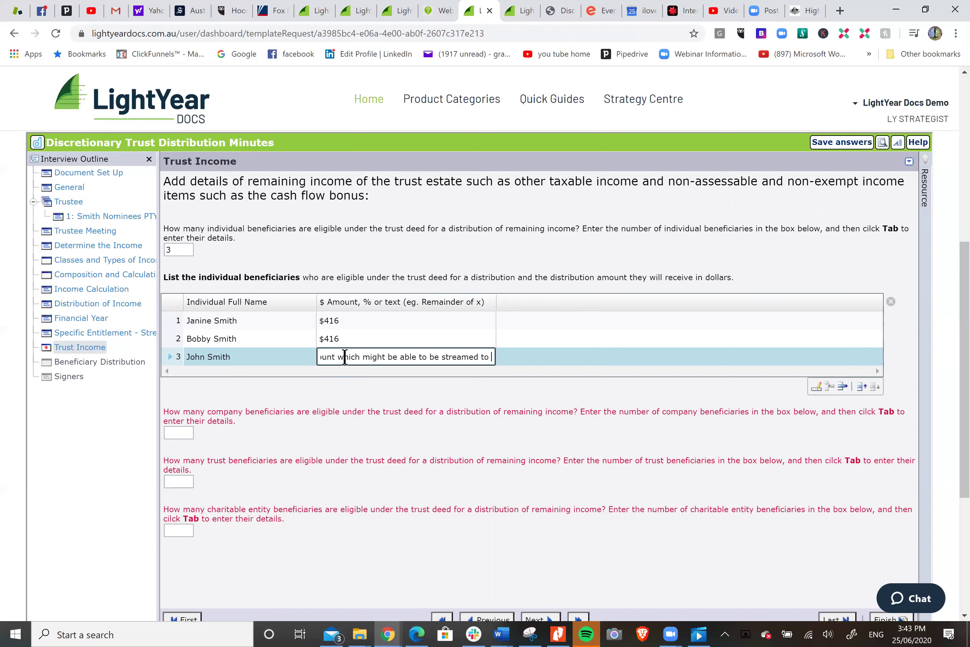
text(John )
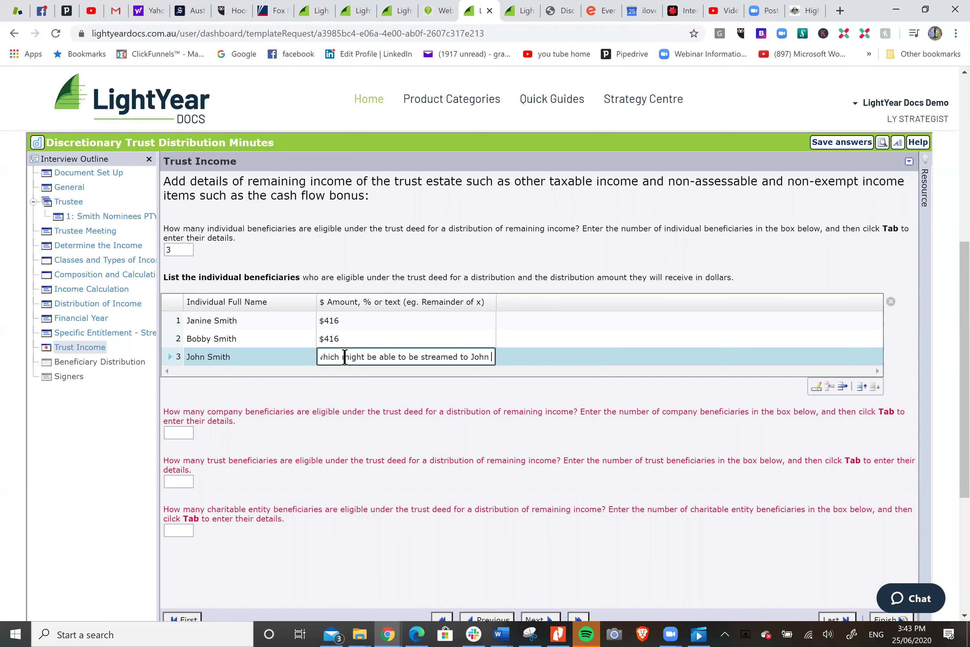
text(that is non)
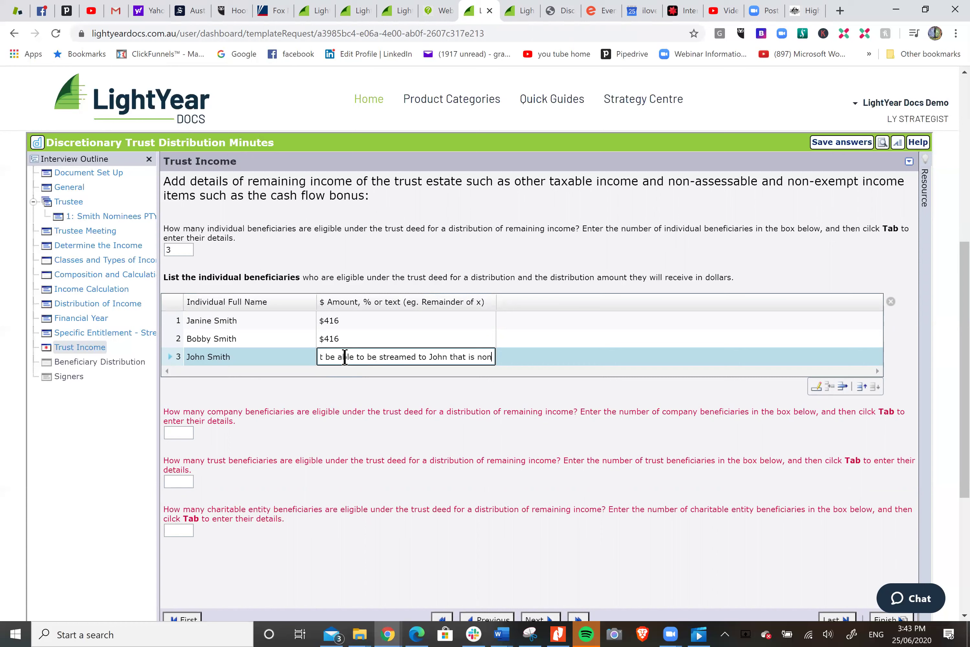
text( assea)
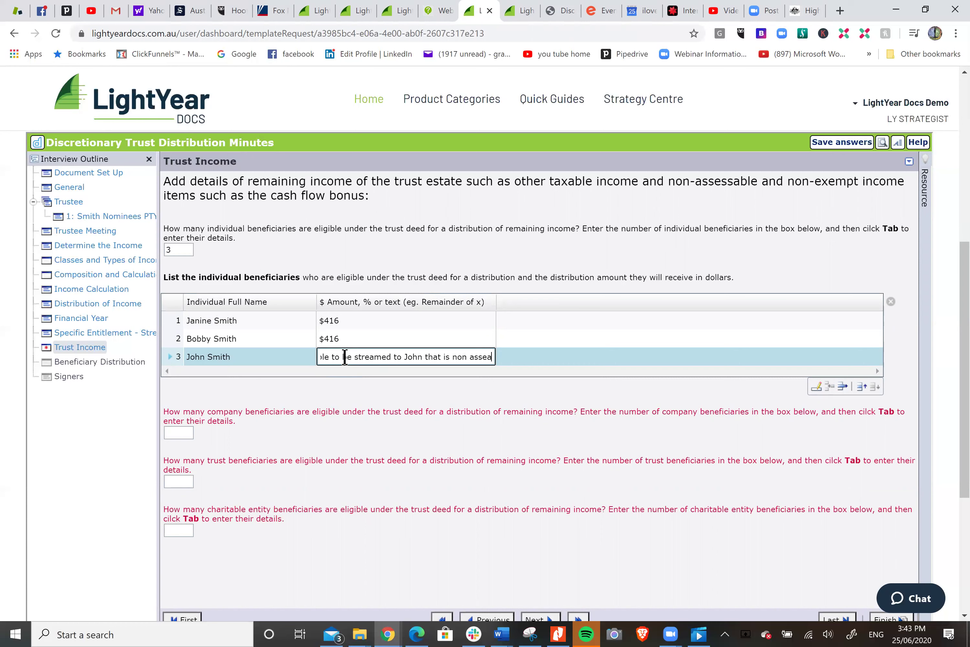
key(BackSpace)
text(sa)
key(BackSpace)
text(sable)
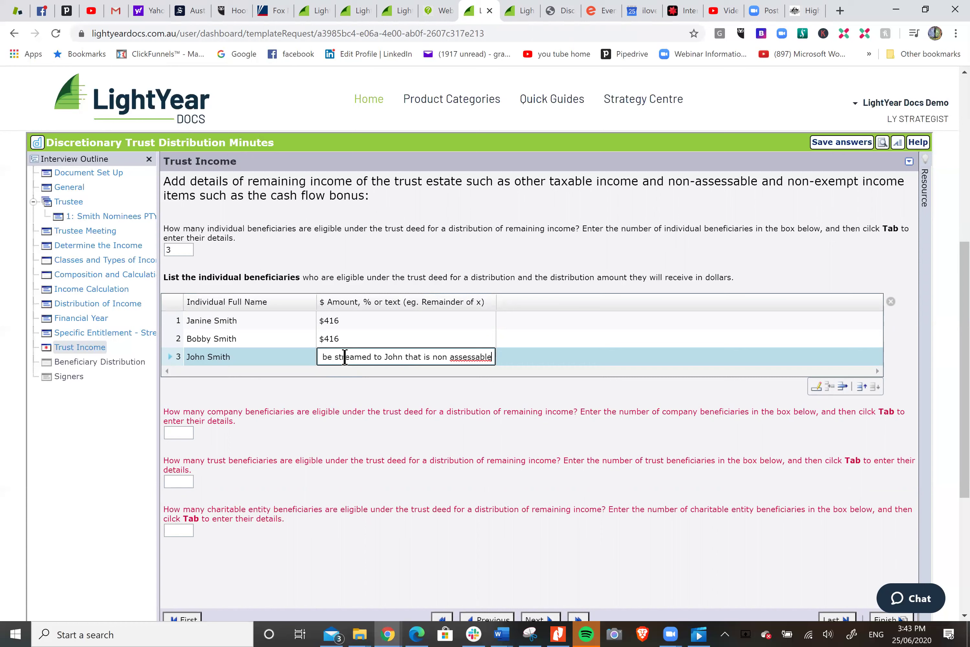
text(income)
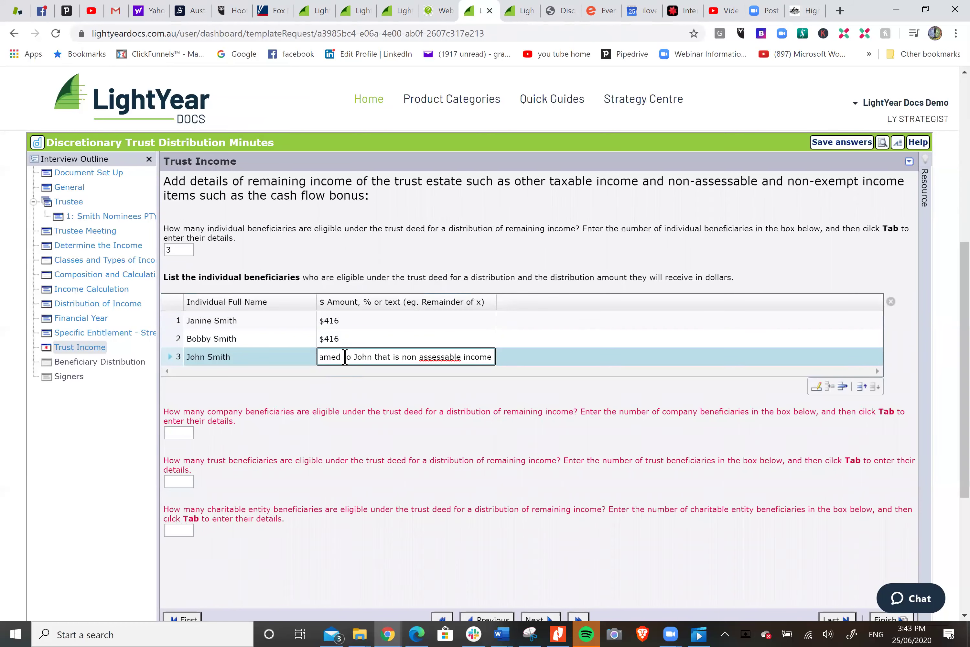
click(181, 434)
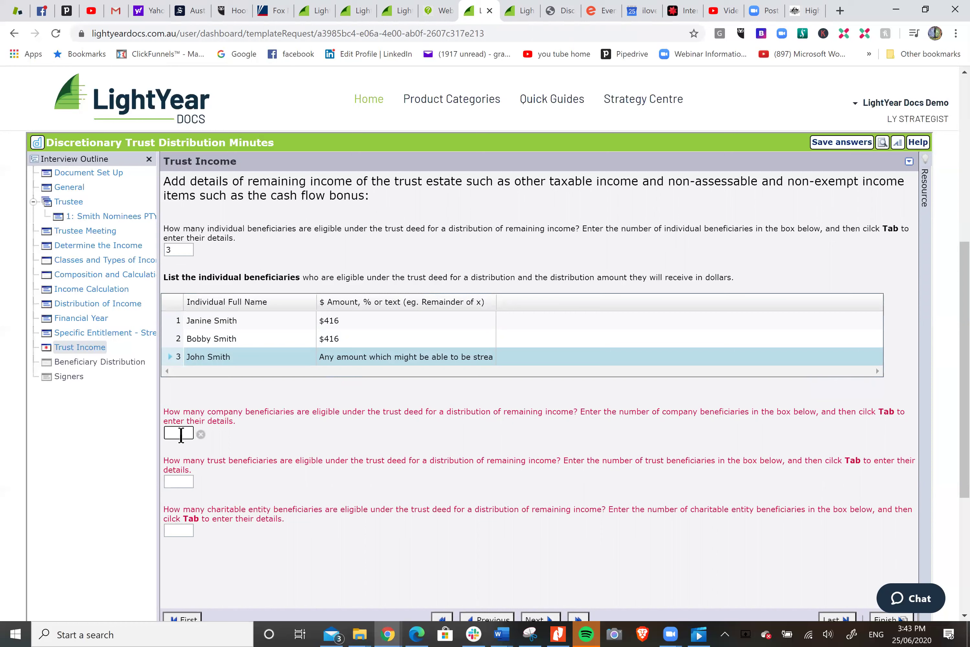
- Add one company beneficiary, Bogan PTY LTD, with its ACN
text(1)
key(Tab)
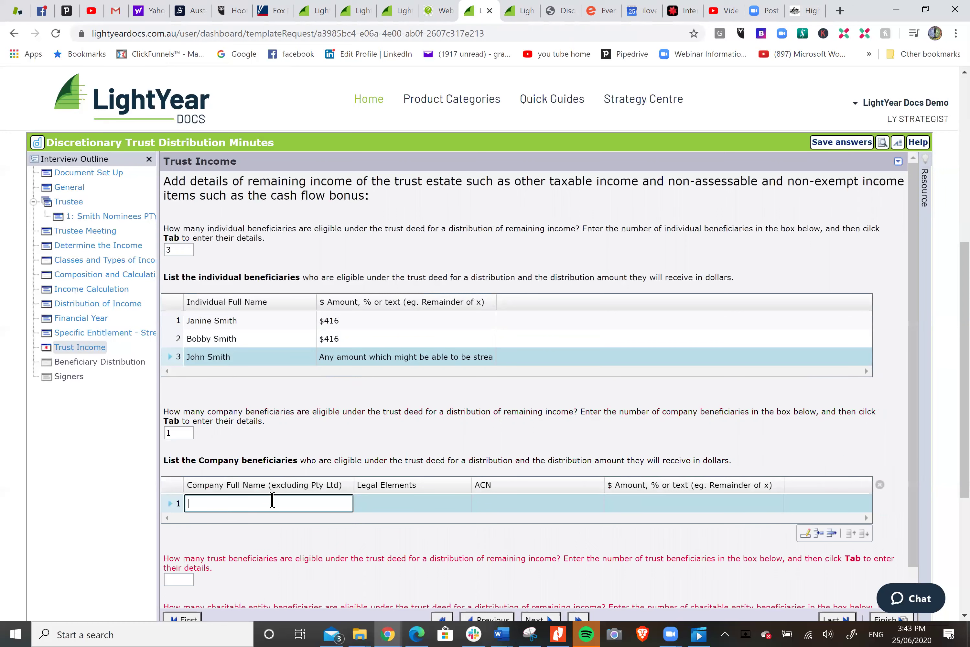
text(Bogan)
key(Tab)
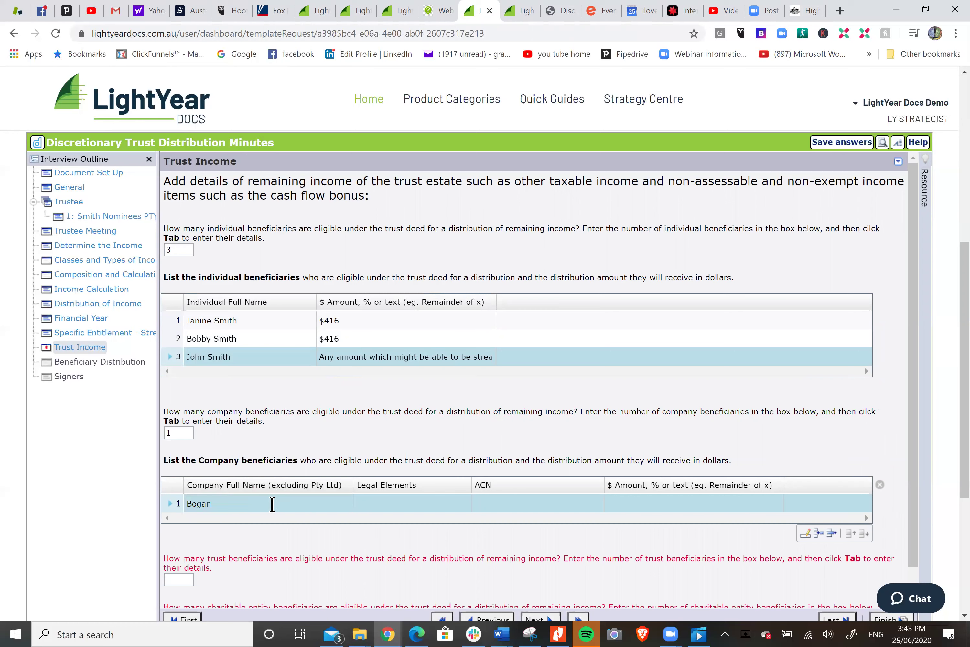
key(p)
key(Tab)
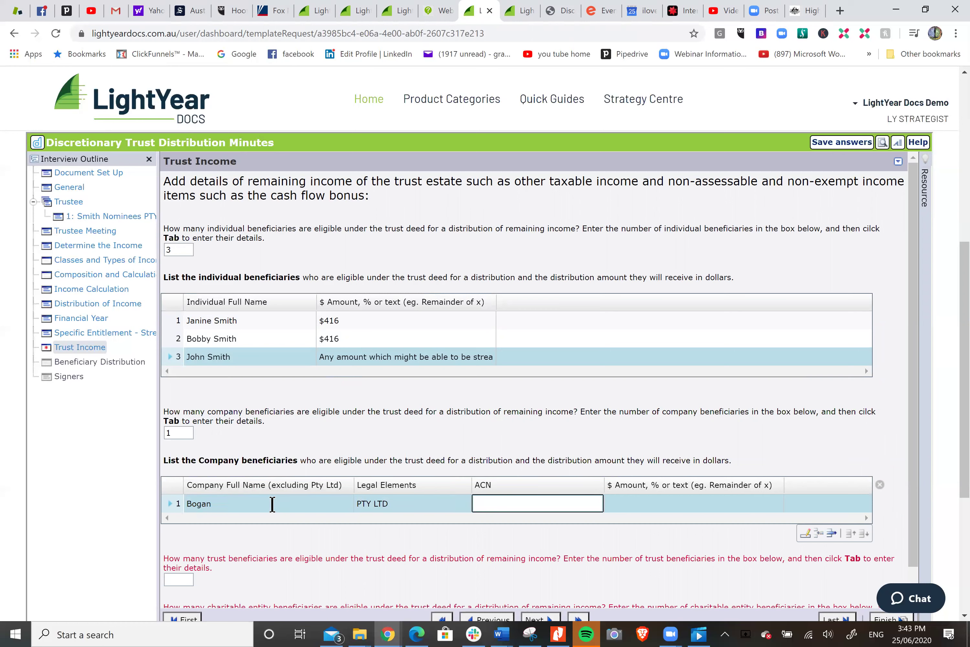
text(145 477 777)
- Set Bogan PTY LTD's distribution to 'All the remaining trust income'
click(635, 503)
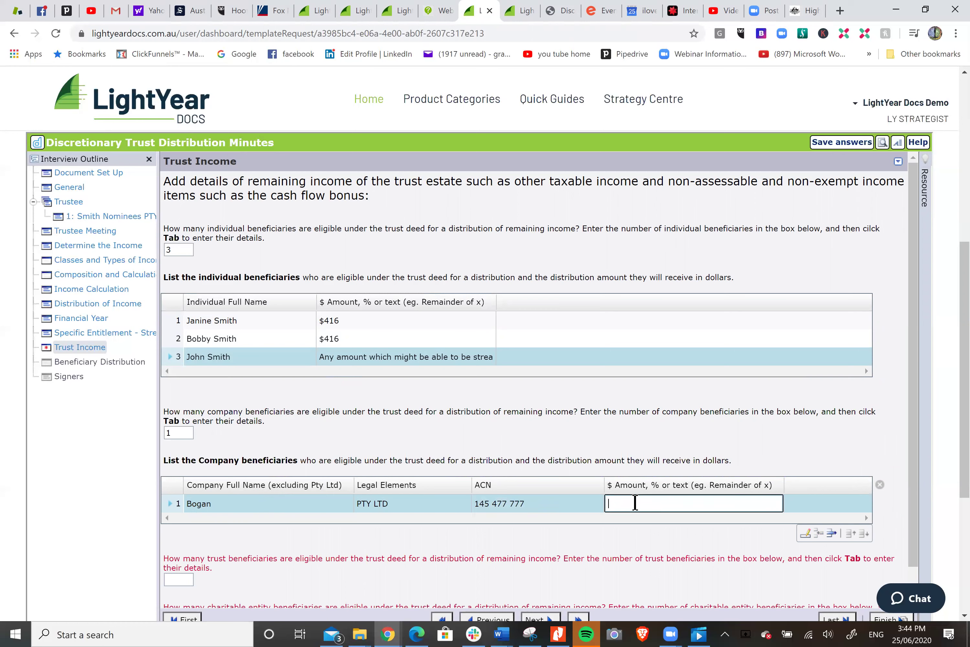
text(Al the)
key(BackSpace)
key(BackSpace)
text(l the remaining trust income)
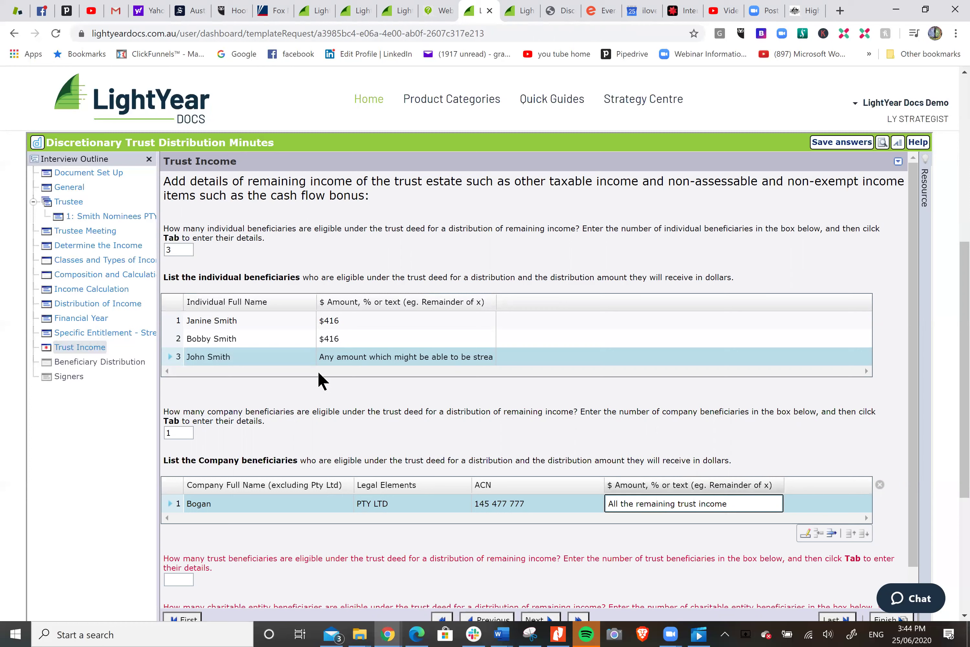
- Change the third beneficiary's amount to '$10,000 of cash flow bonus accounting income'
click(347, 354)
key(ctrl+a)
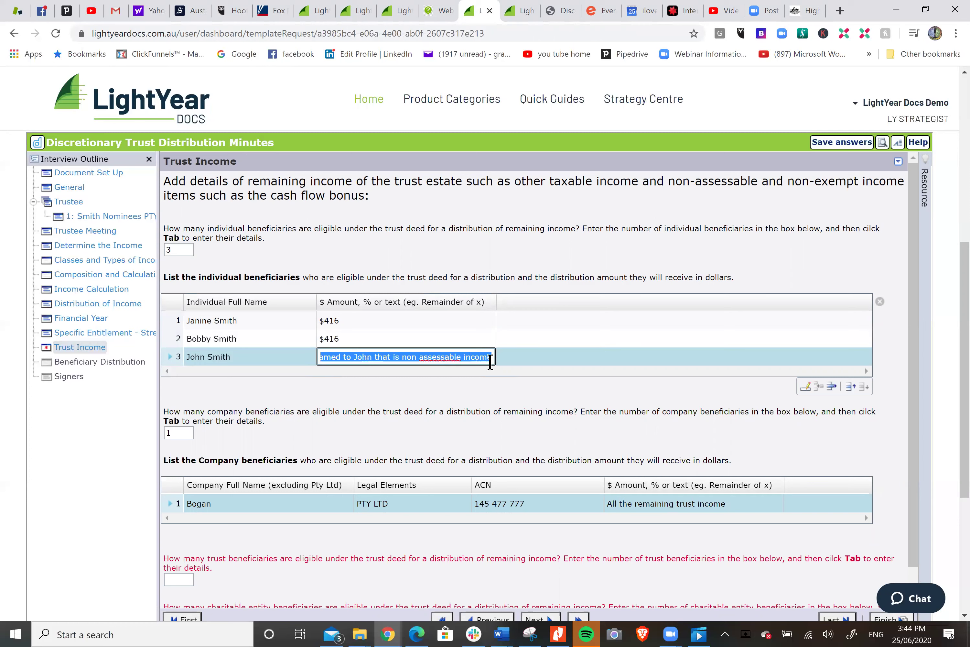
key(ctrl+v)
text($10,00)
key(BackSpace)
key(BackSpace)
key(BackSpace)
key(BackSpace)
key(BackSpace)
key(BackSpace)
key(BackSpace)
key(BackSpace)
key(BackSpace)
key(BackSpace)
key(BackSpace)
key(BackSpace)
key(BackSpace)
key(BackSpace)
key(BackSpace)
key(BackSpace)
key(BackSpace)
key(BackSpace)
key(BackSpace)
key(BackSpace)
key(BackSpace)
key(BackSpace)
key(BackSpace)
key(BackSpace)
key(BackSpace)
key(BackSpace)
key(BackSpace)
key(BackSpace)
key(BackSpace)
key(BackSpace)
key(BackSpace)
key(BackSpace)
key(BackSpace)
key(BackSpace)
key(BackSpace)
key(BackSpace)
text($10,000 o)
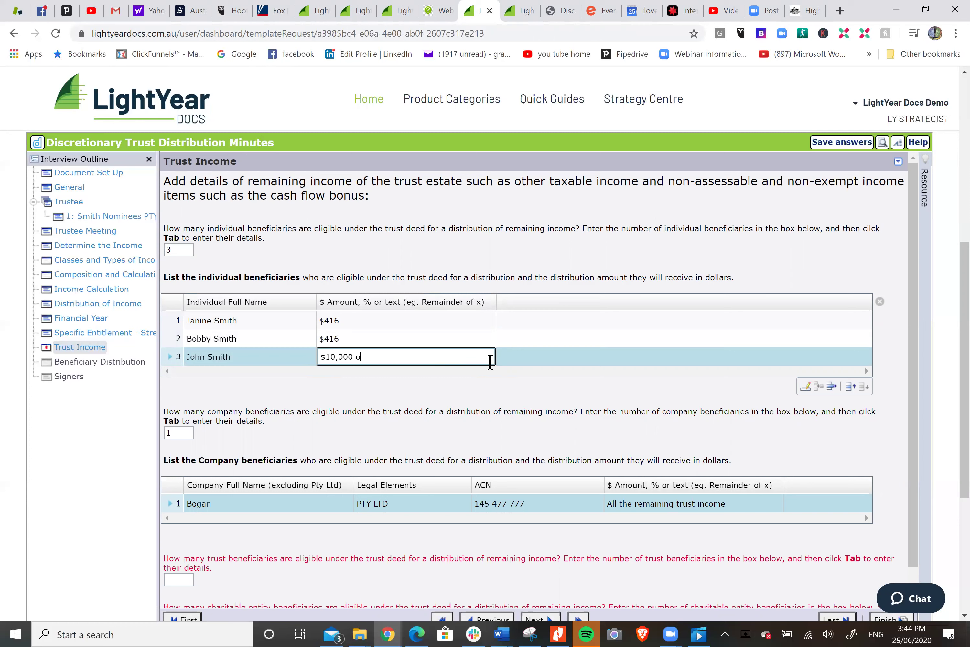
text(f cash flow bonus accounting income)
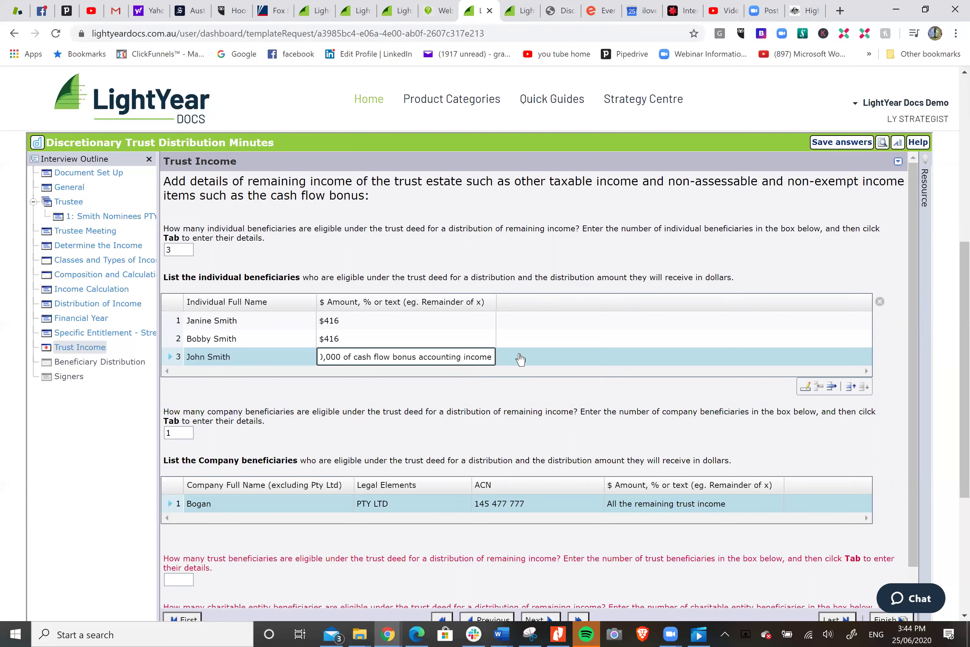
- Set the trust and charitable entity beneficiary counts to 0
scroll(648, 361, down, 1)
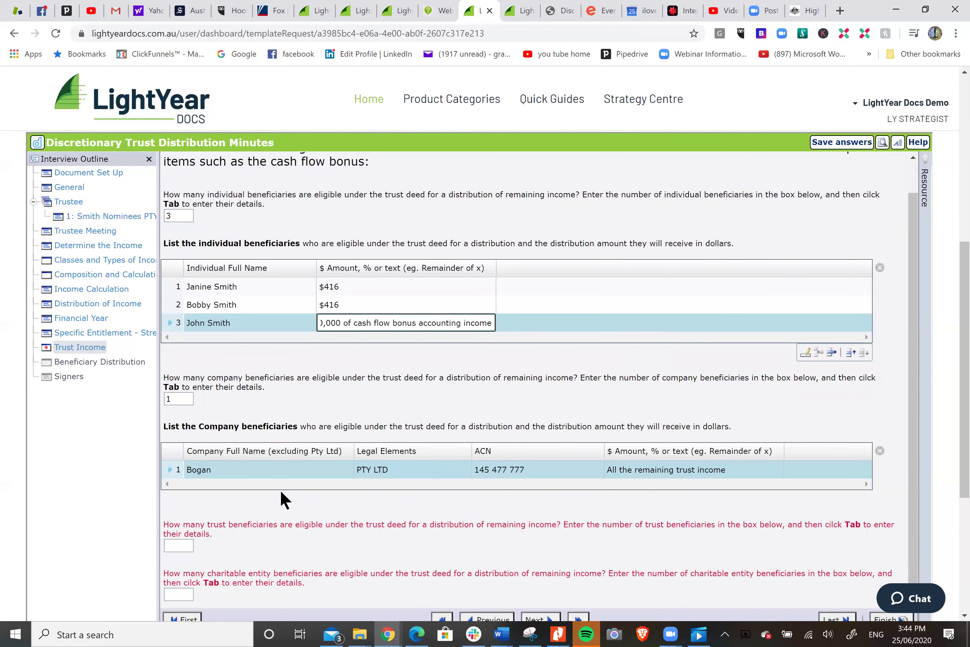
click(183, 543)
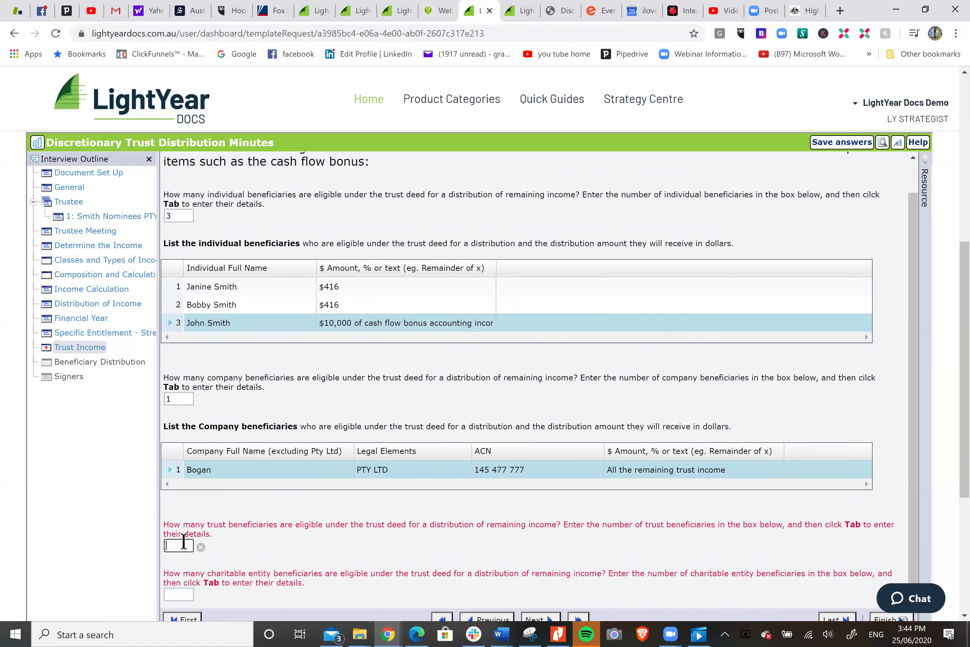
text(0)
click(180, 594)
text(0)
key(Tab)
click(258, 469)
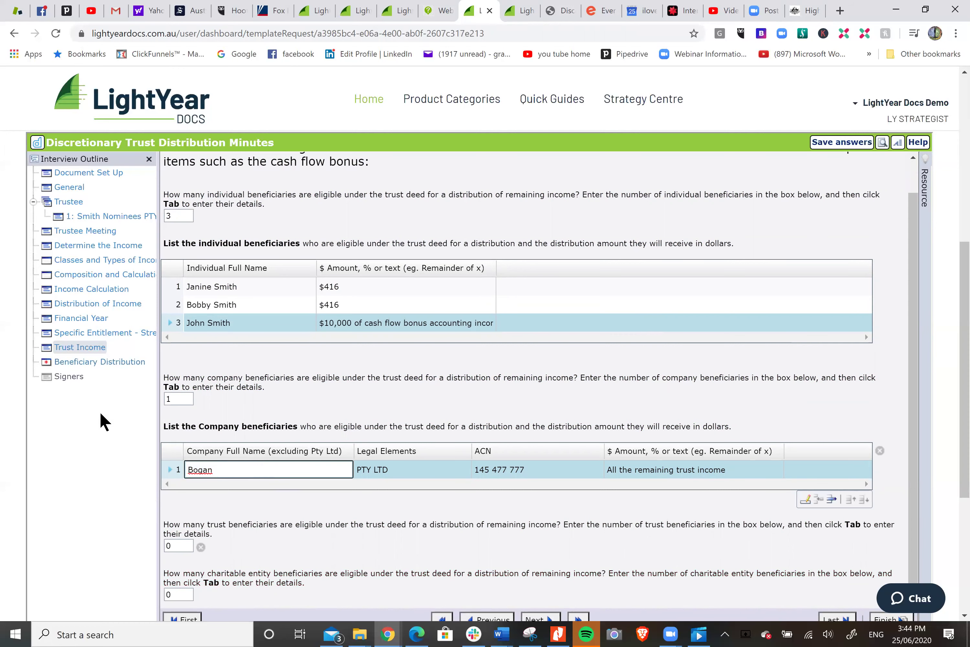
- On Beneficiary Distribution, name the additional-income beneficiary and leave the variation clause blank
click(106, 359)
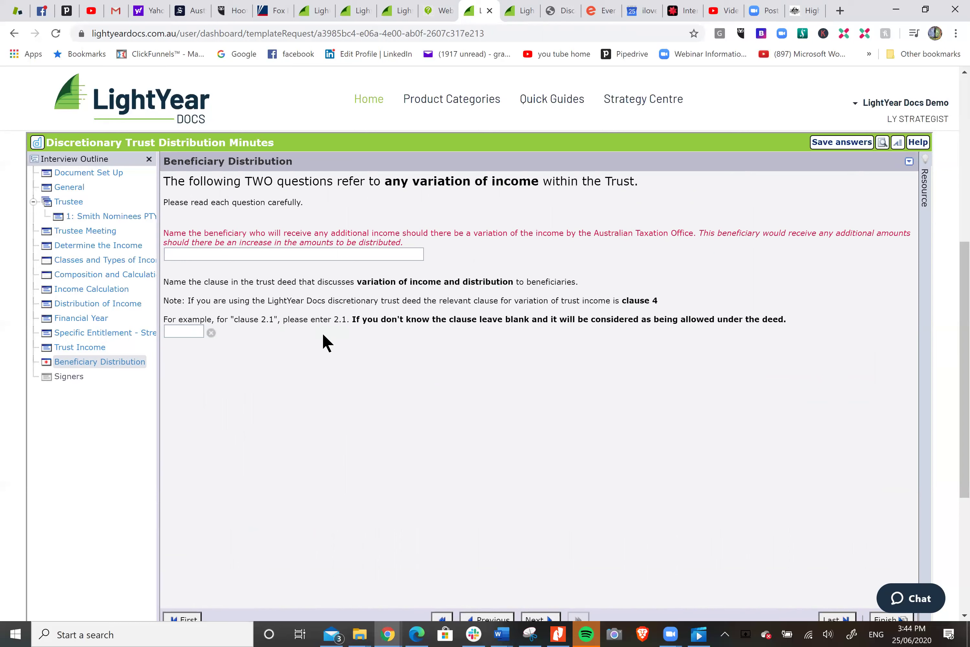
click(307, 254)
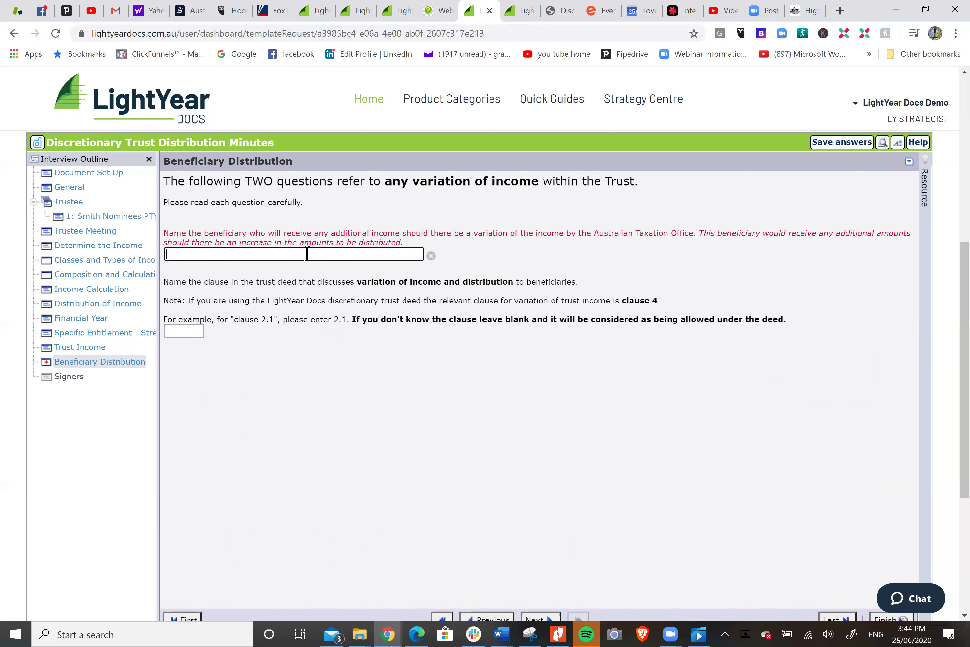
text(Sally Smith)
click(187, 331)
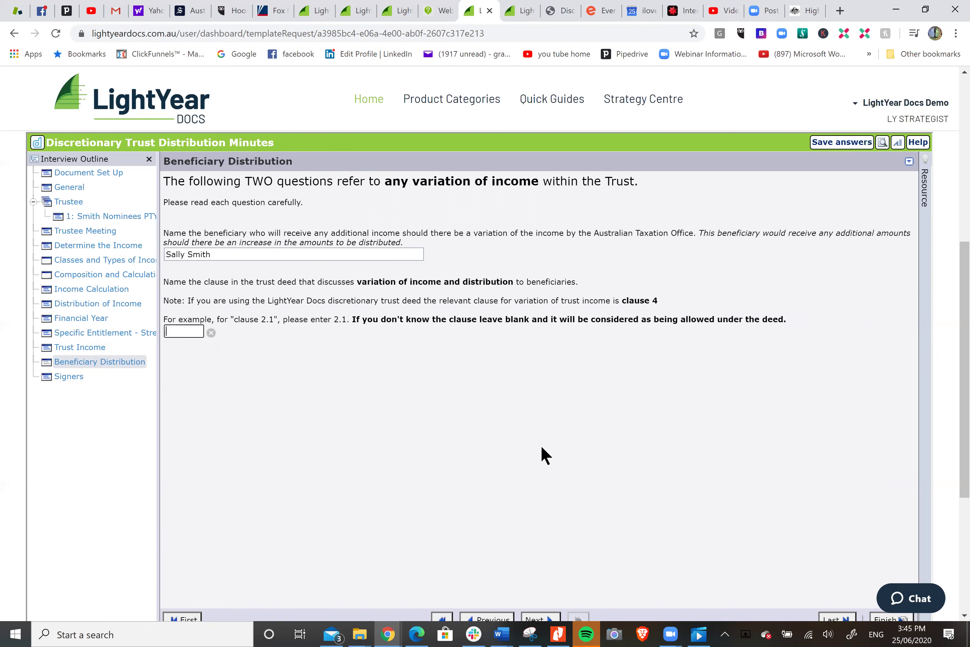
scroll(541, 454, down, 4)
scroll(559, 441, up, 1)
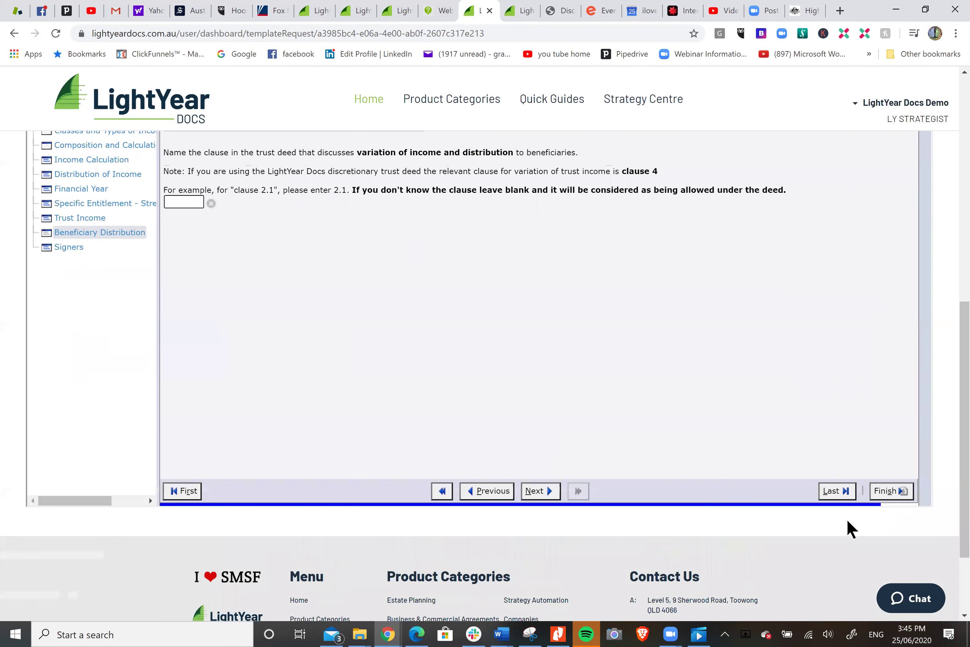
- Finish the interview and download the assembled Discretionary Trust Distribution Minutes.pdf
click(897, 492)
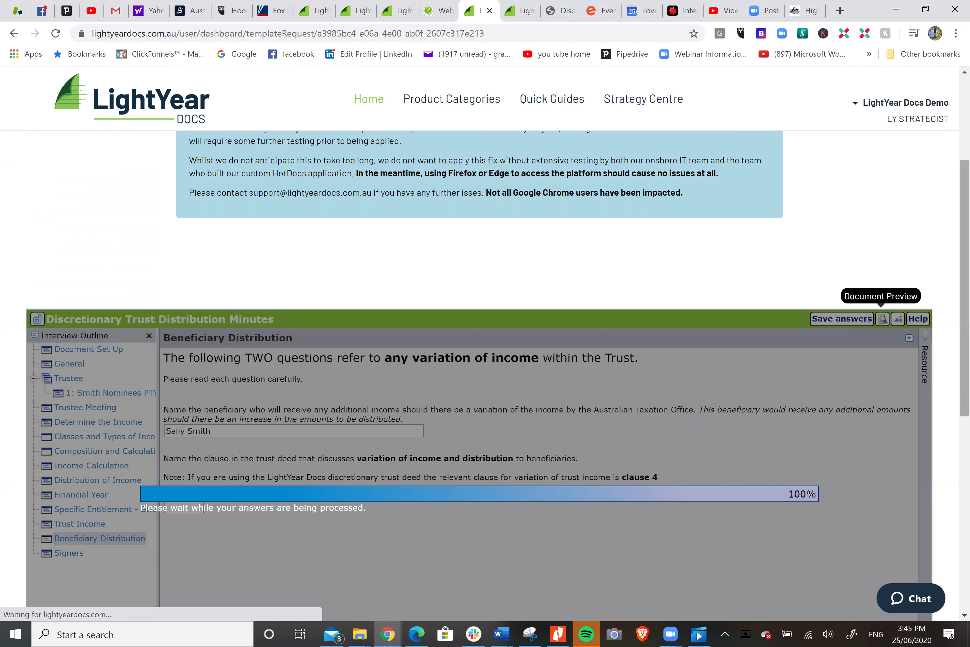
drag(965, 292, 964, 311)
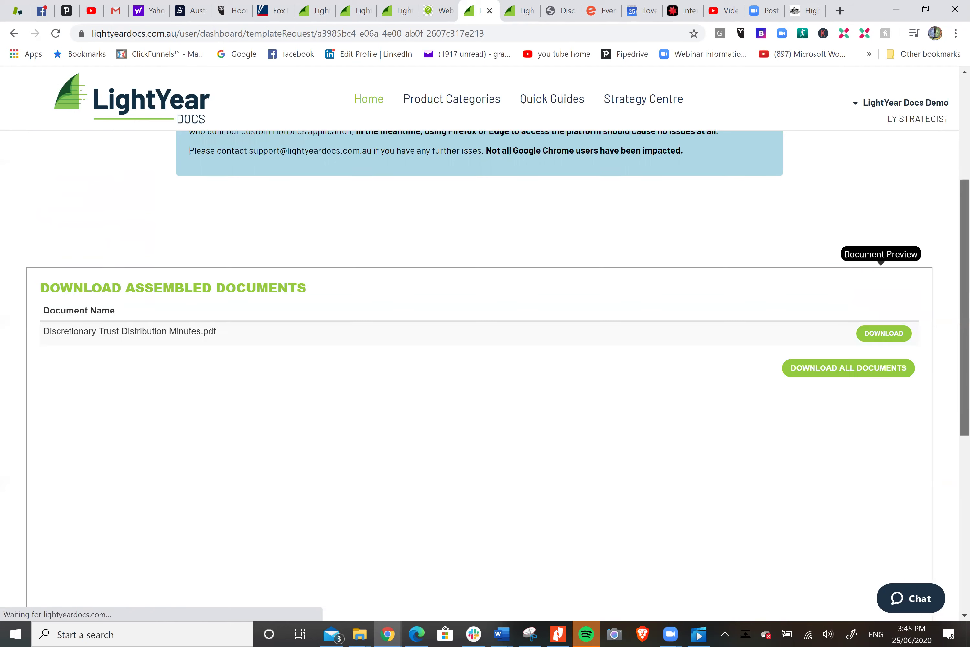
click(885, 326)
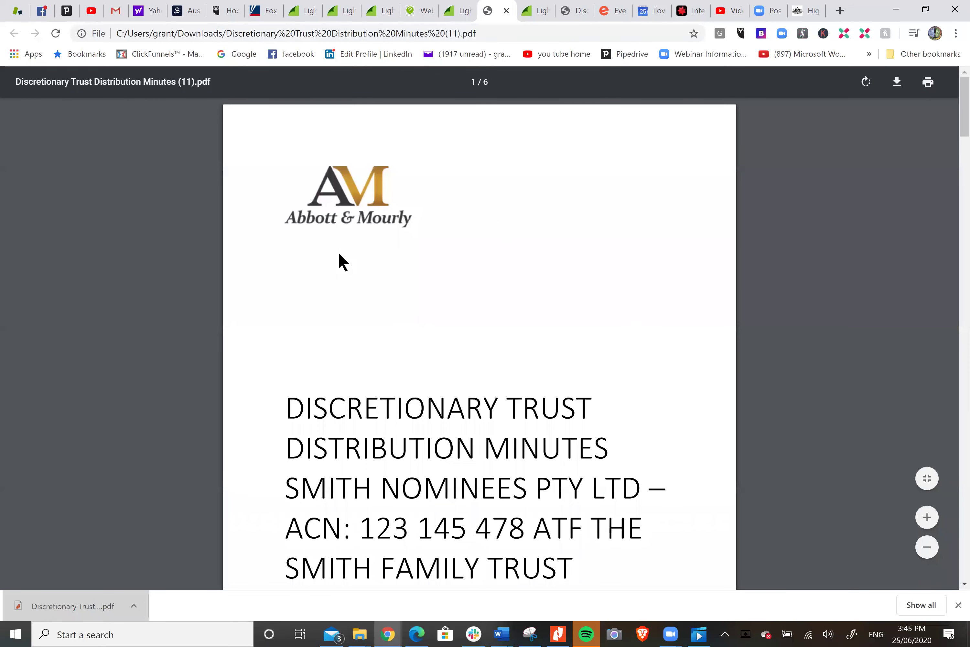
- Review the minutes' opening pages and the Income of the Trust paragraph
scroll(520, 325, down, 1)
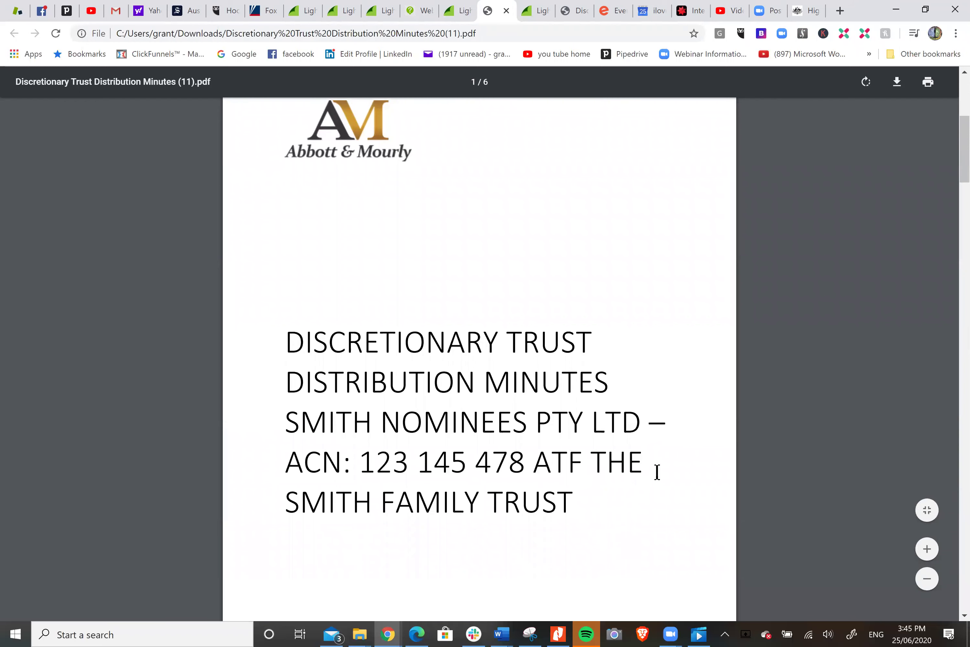
scroll(657, 472, down, 12)
scroll(657, 471, down, 14)
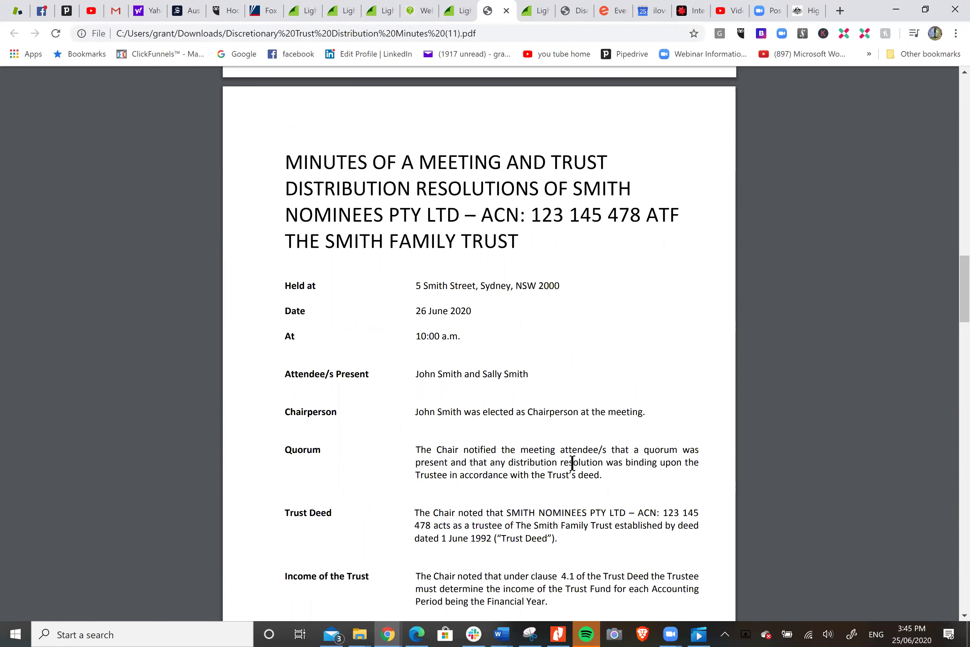
scroll(589, 457, down, 1)
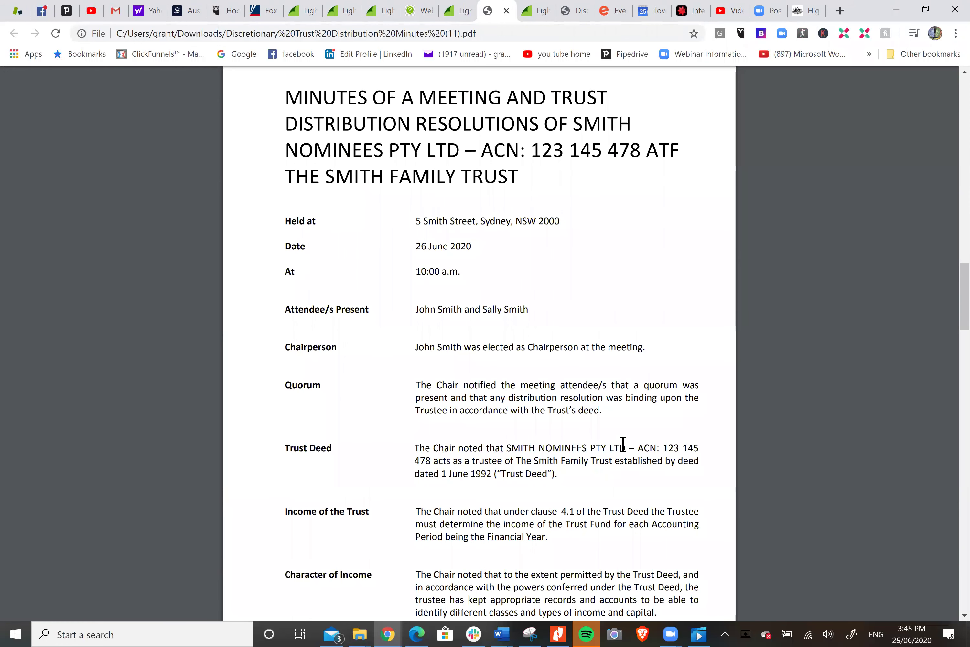
scroll(585, 469, down, 1)
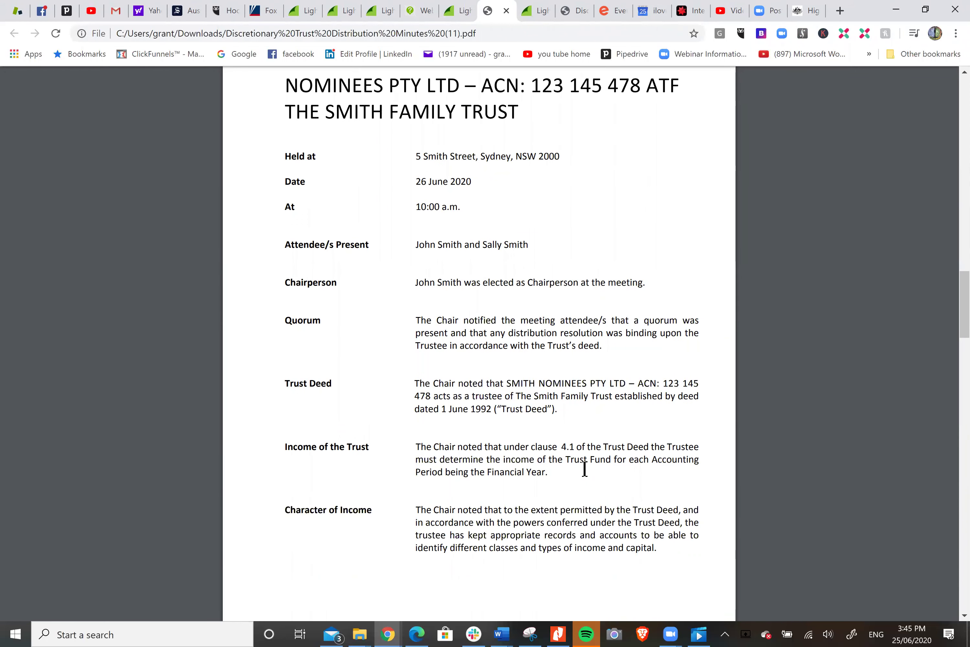
drag(416, 446, 556, 474)
click(557, 475)
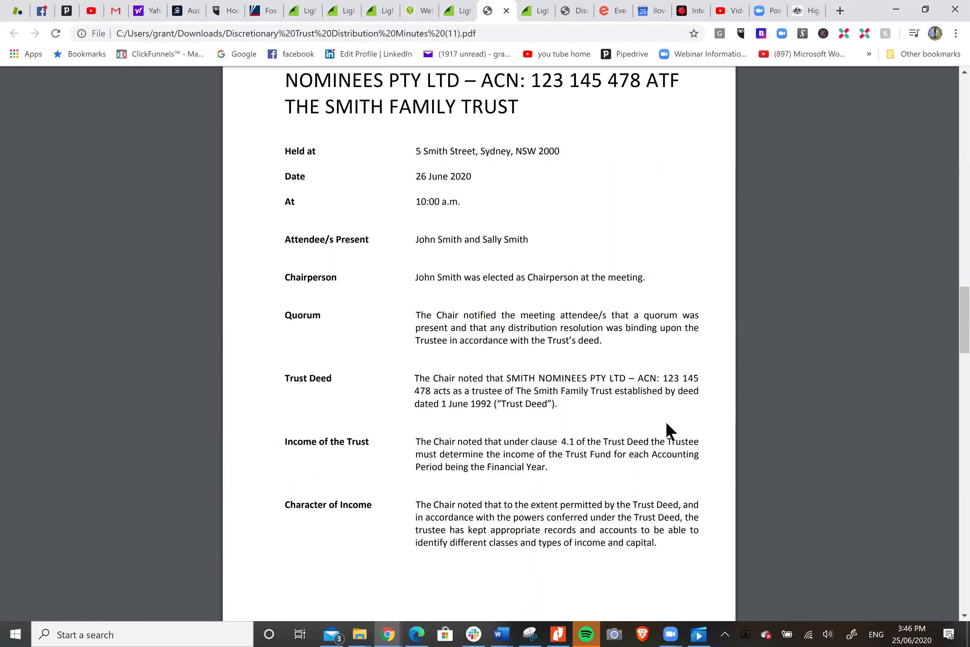
- Review the Character of Income paragraph on the following page
scroll(669, 430, down, 2)
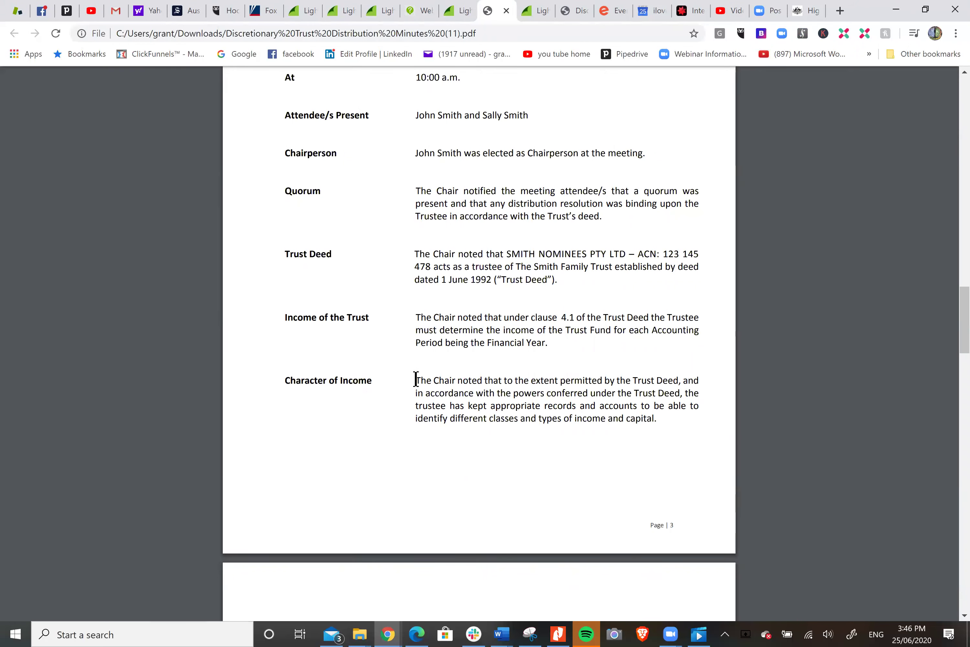
drag(415, 379, 663, 418)
click(664, 419)
scroll(674, 396, down, 8)
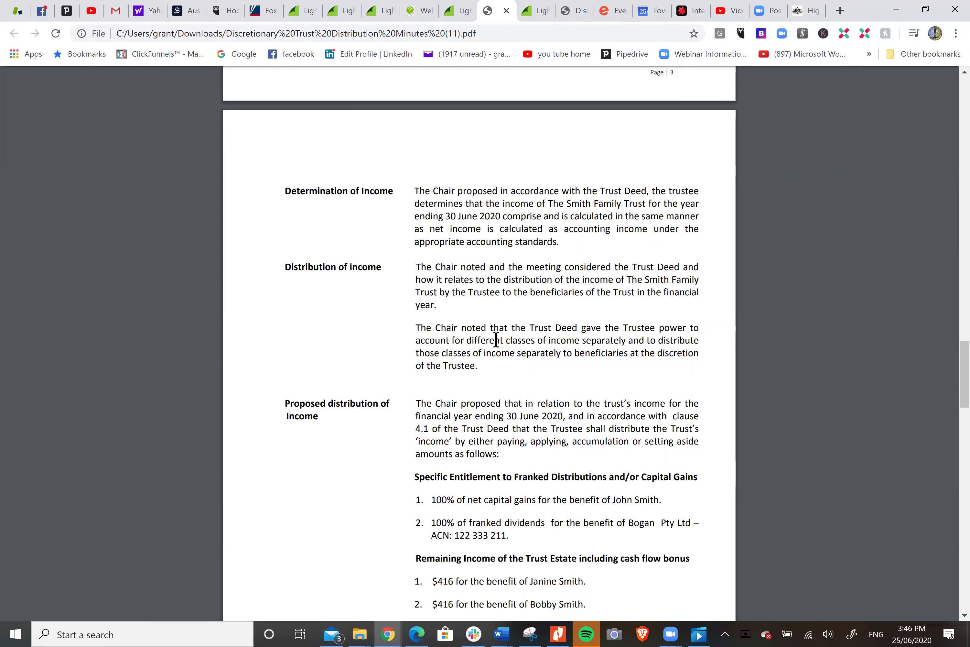
drag(287, 404, 324, 414)
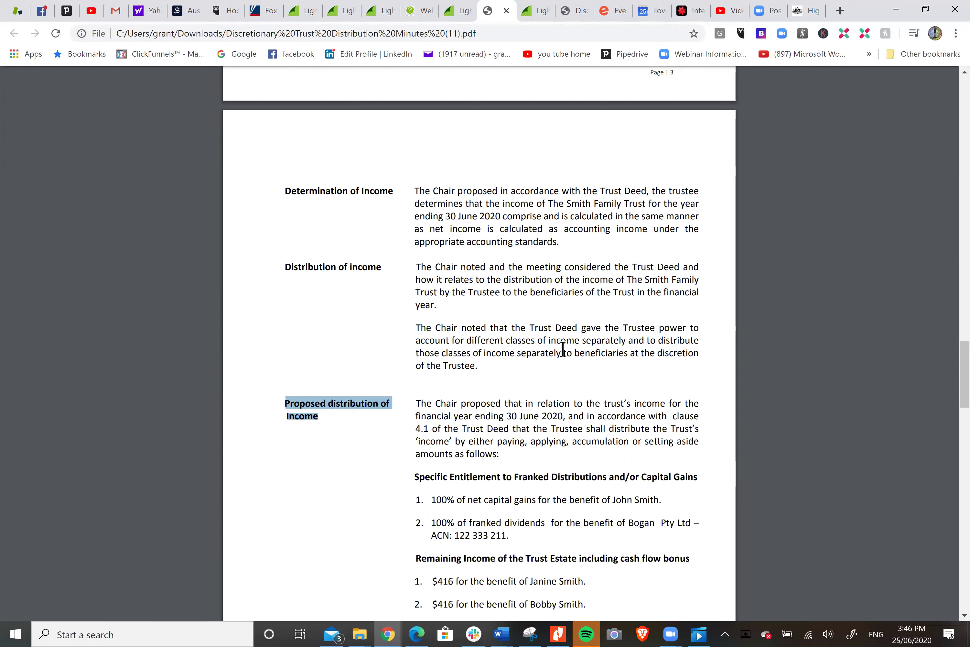
click(540, 366)
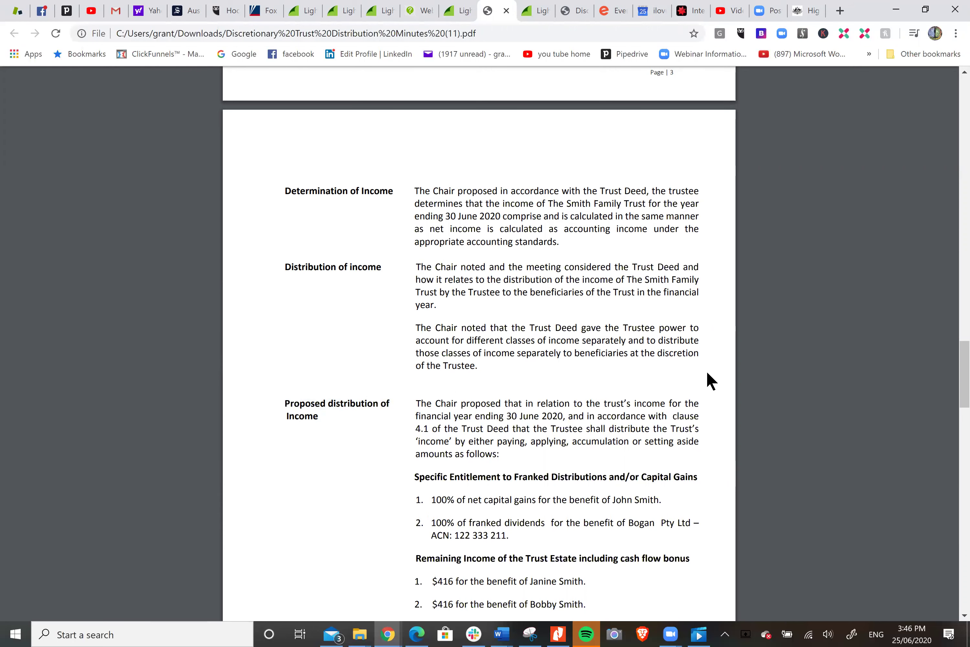
scroll(696, 372, down, 2)
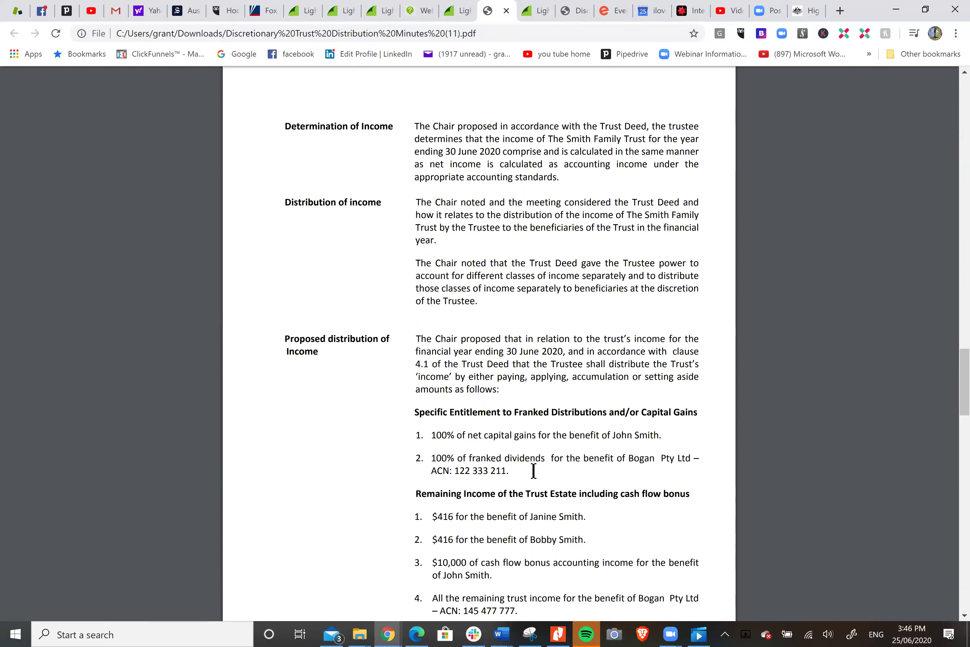
scroll(701, 435, down, 3)
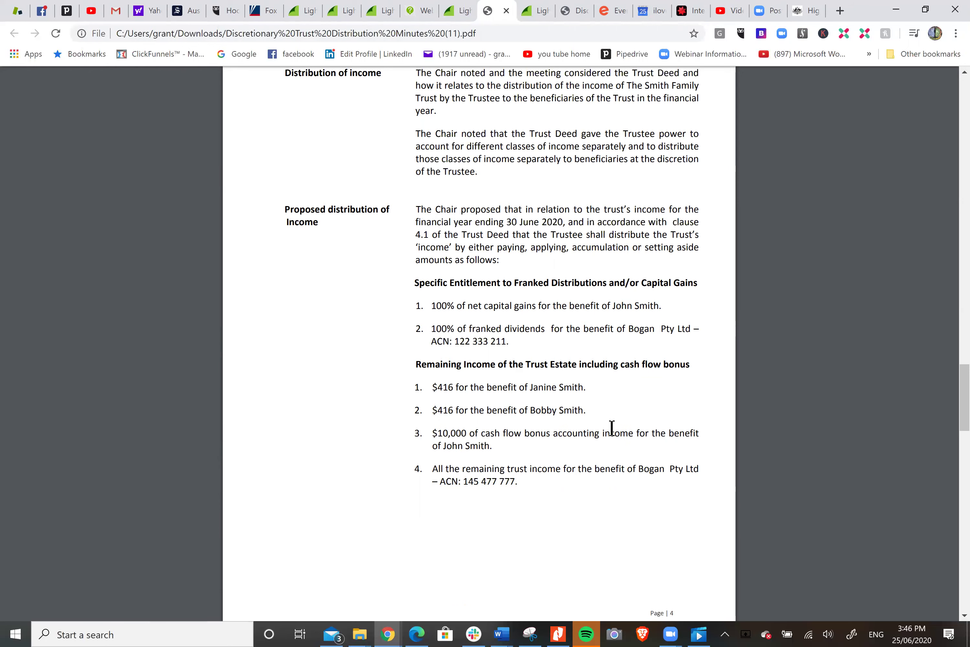
scroll(605, 432, down, 5)
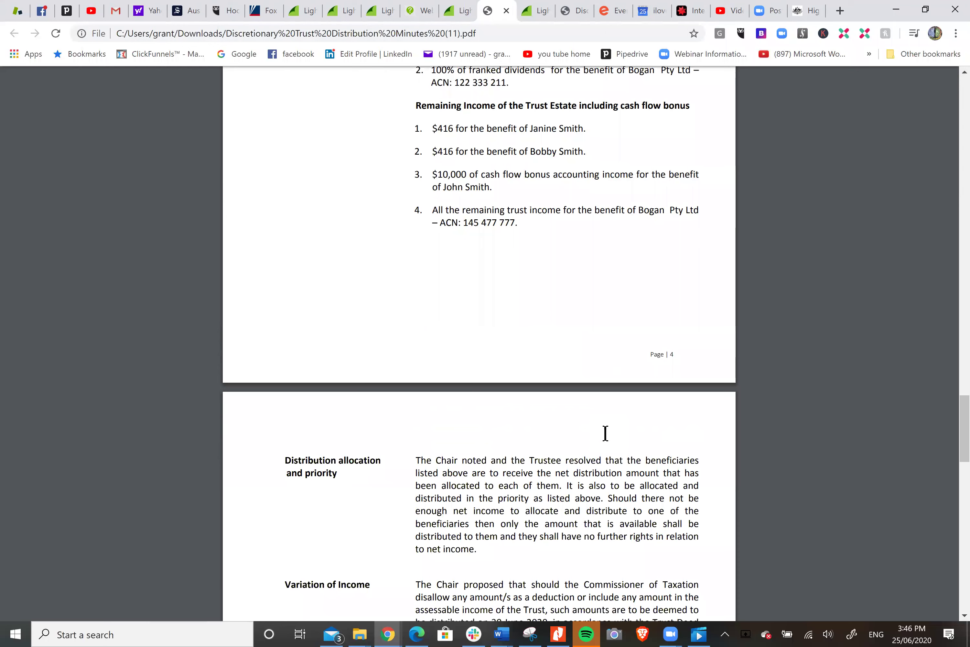
scroll(605, 432, down, 4)
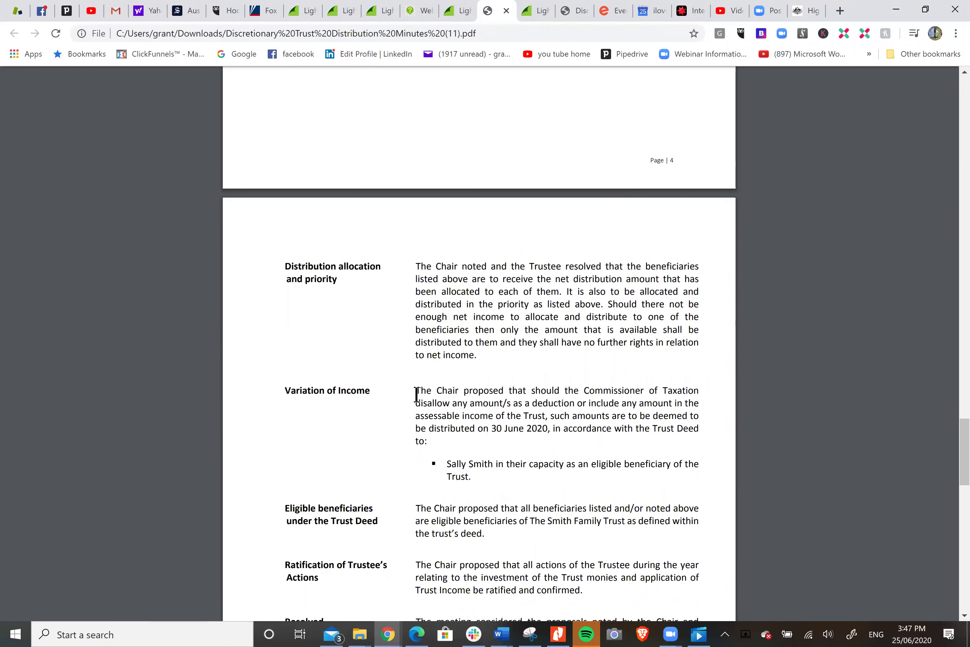
drag(489, 428, 553, 428)
click(442, 463)
double_click(456, 463)
scroll(529, 399, down, 5)
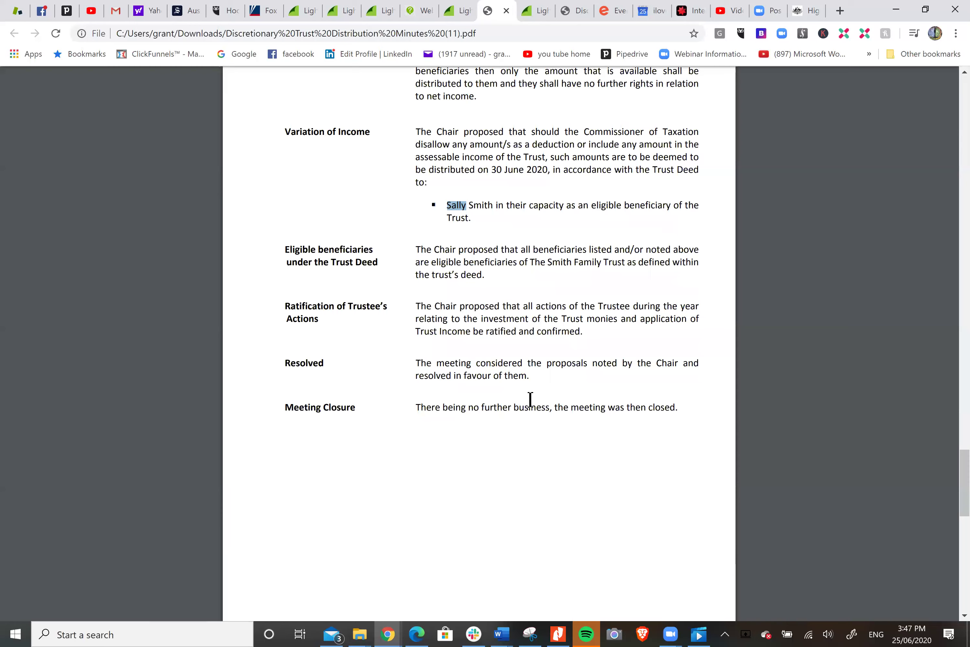
scroll(459, 351, down, 10)
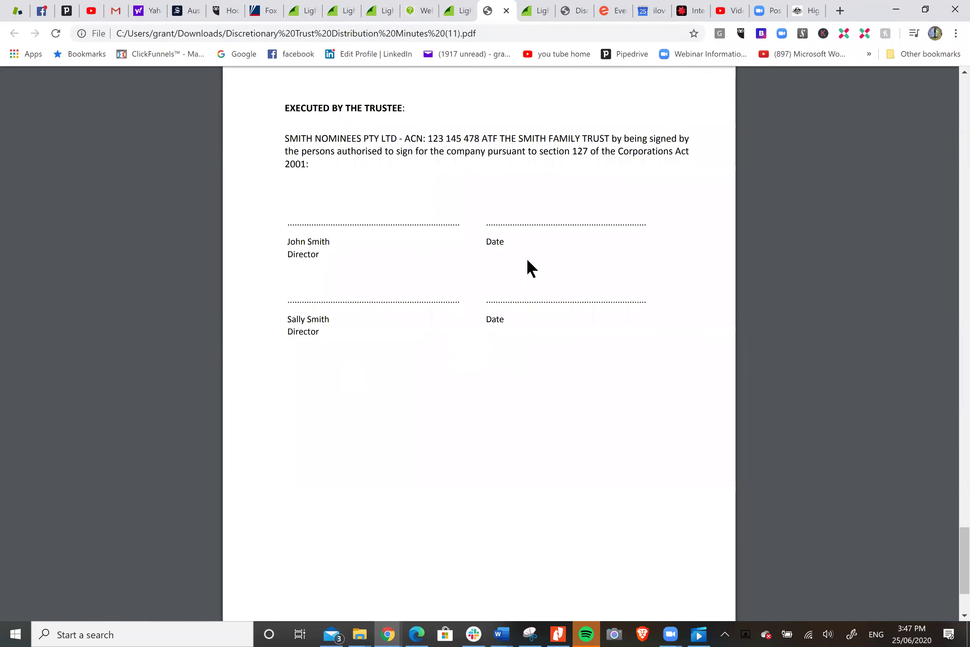
scroll(529, 267, up, 4)
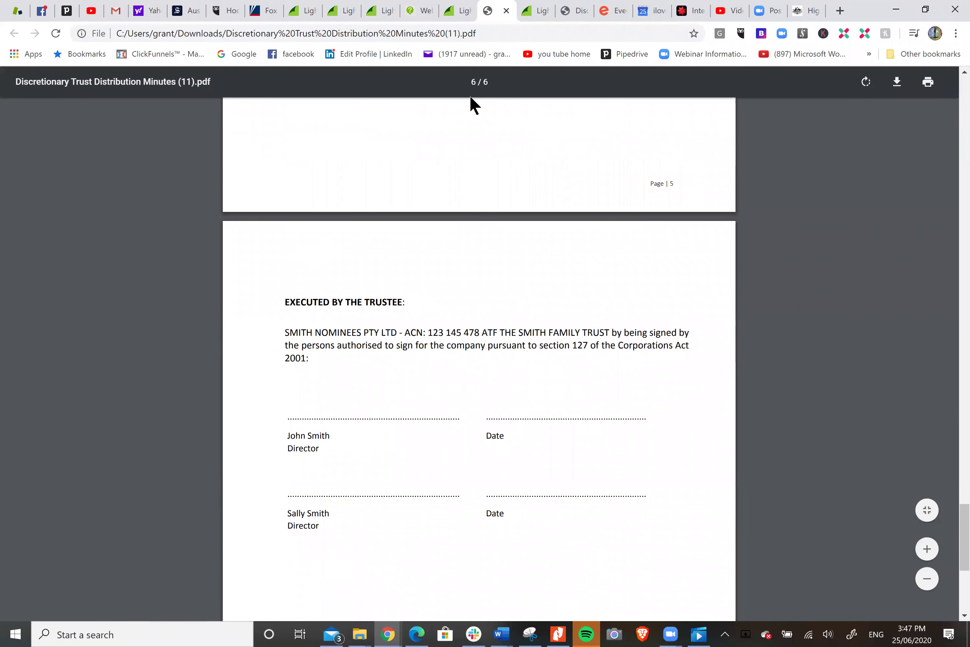
- Relaunch Abbott Test DM from the Abbott Test folder in My Vault for editing
click(456, 10)
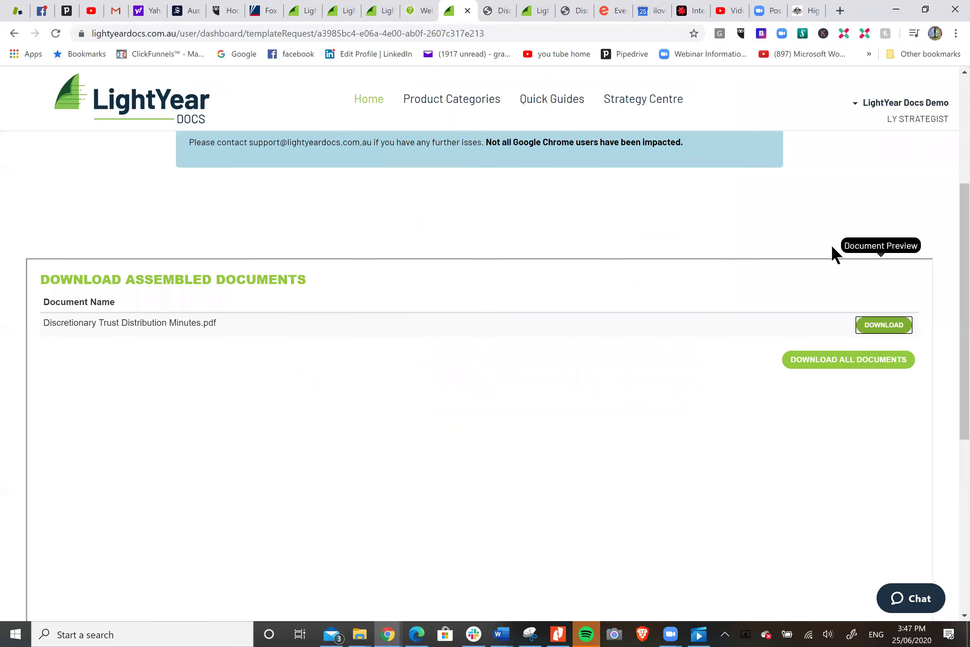
click(935, 119)
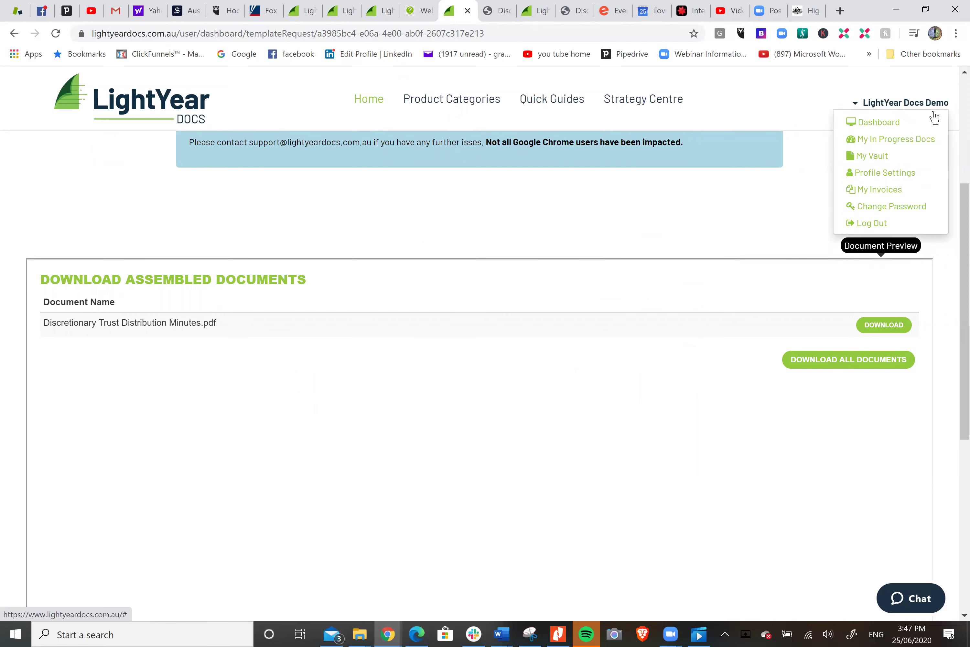
click(877, 157)
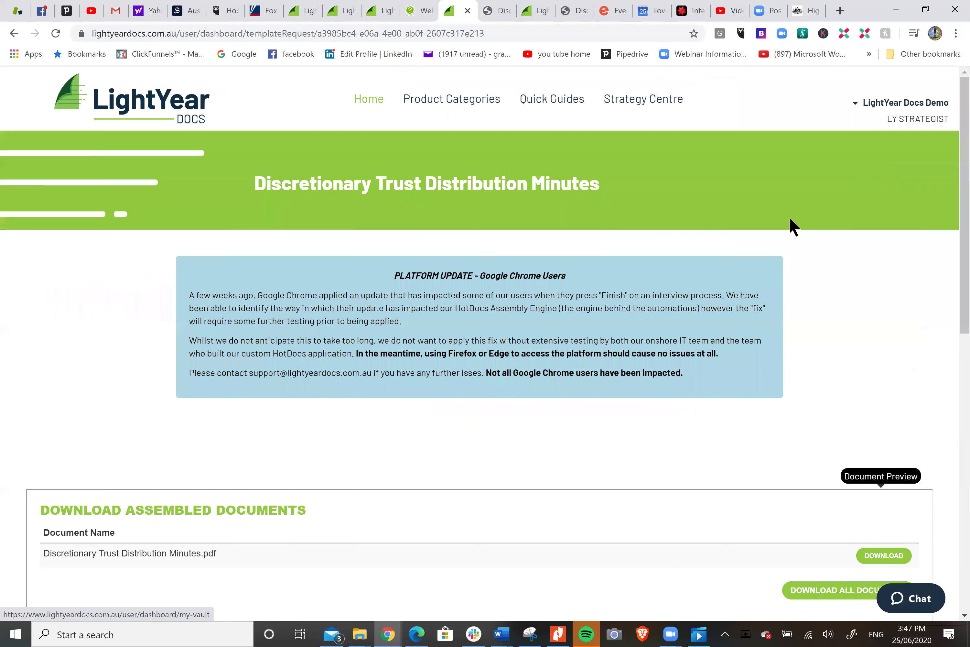
scroll(271, 504, down, 1)
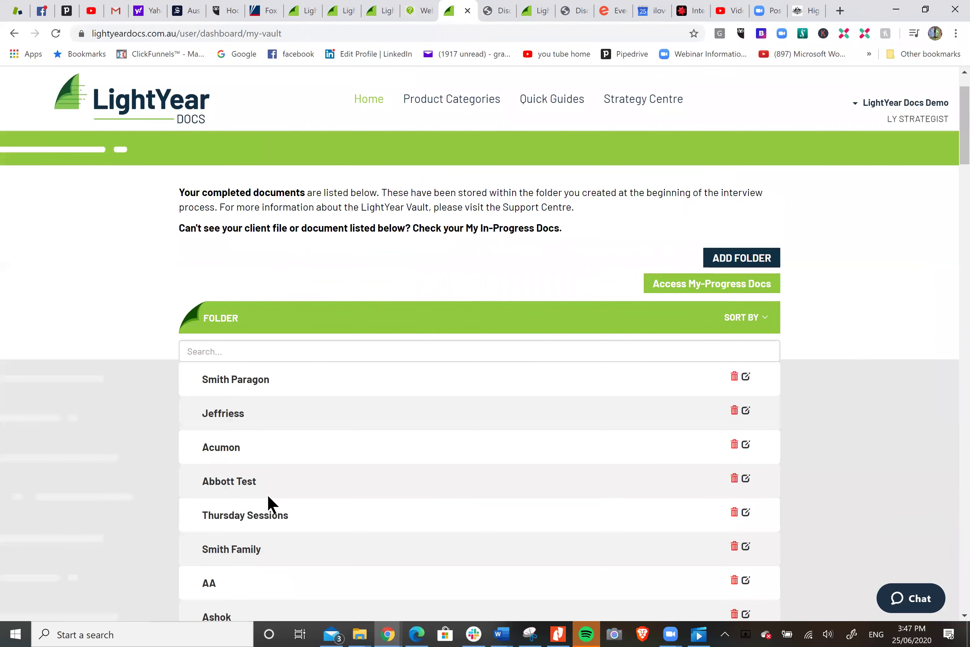
click(248, 489)
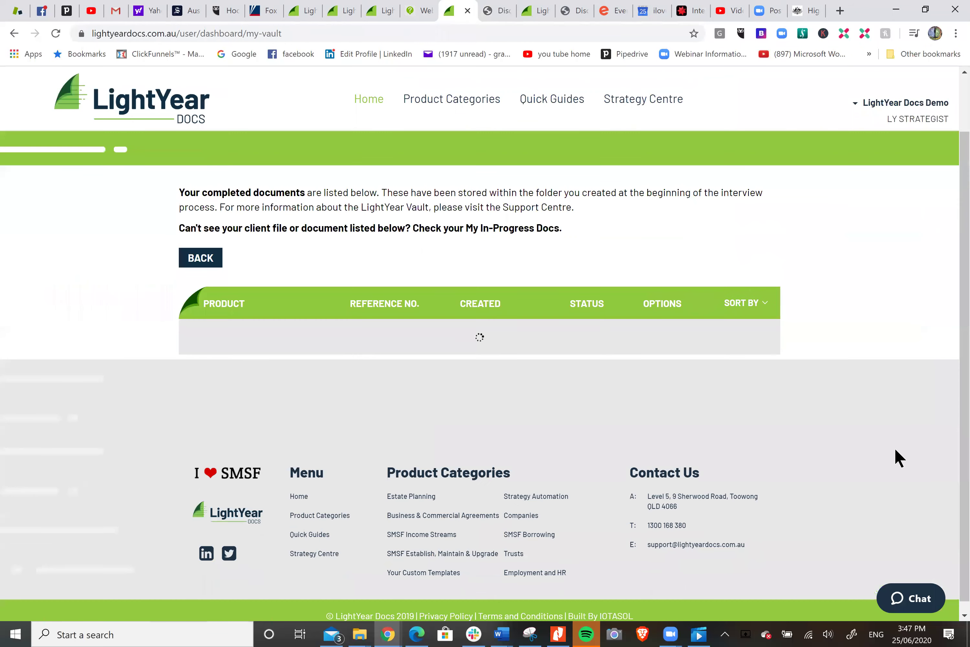
scroll(902, 286, down, 15)
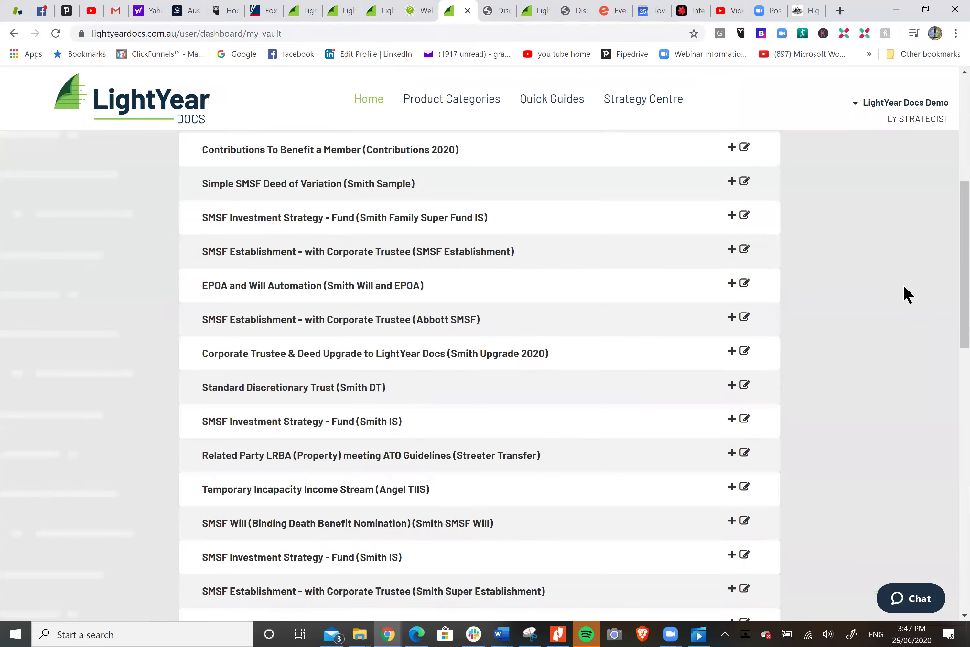
scroll(903, 283, down, 4)
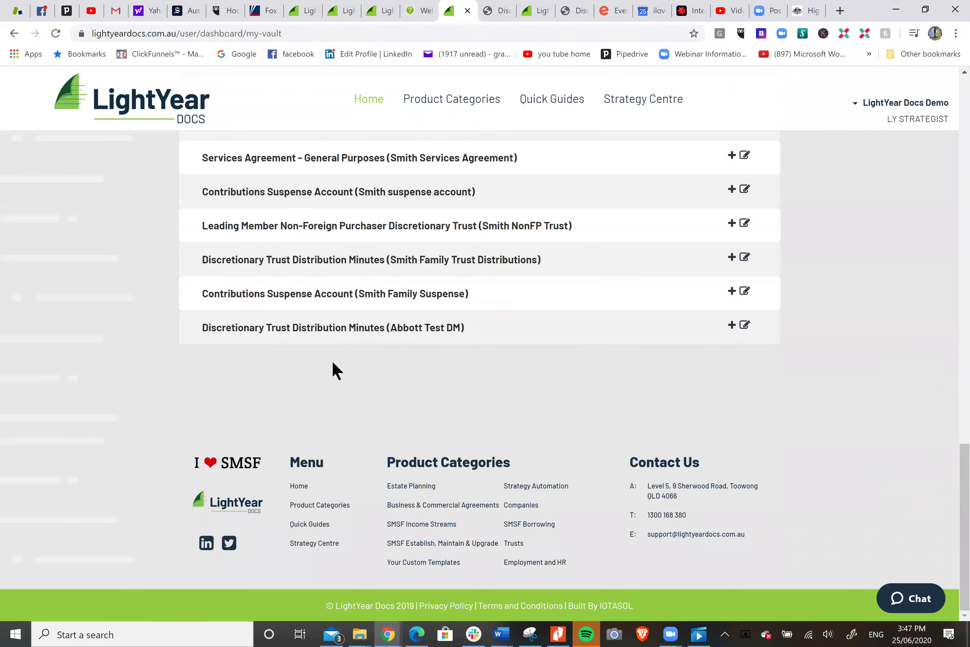
click(455, 332)
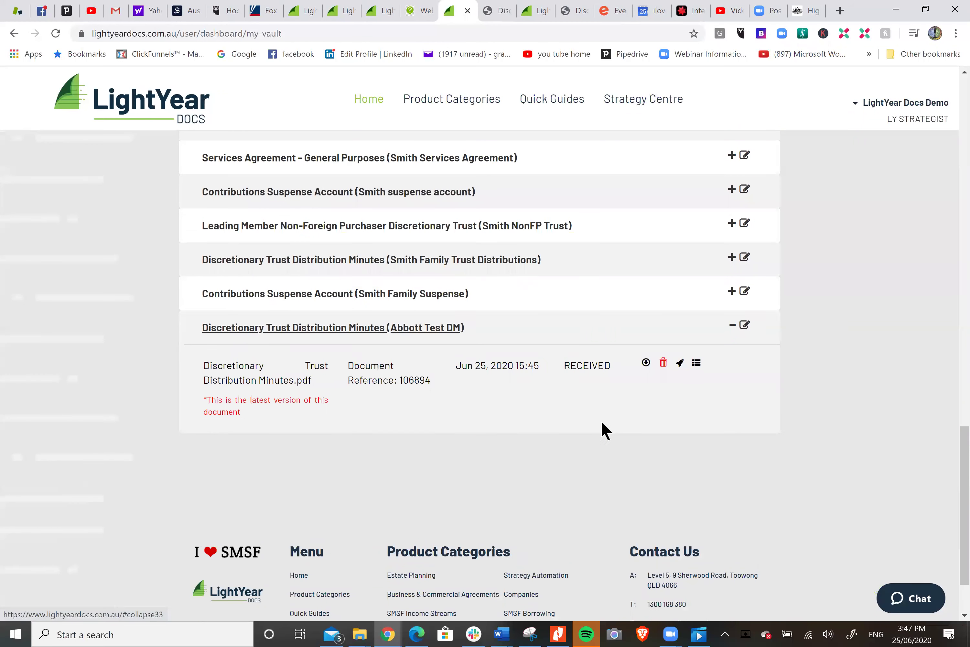
click(679, 366)
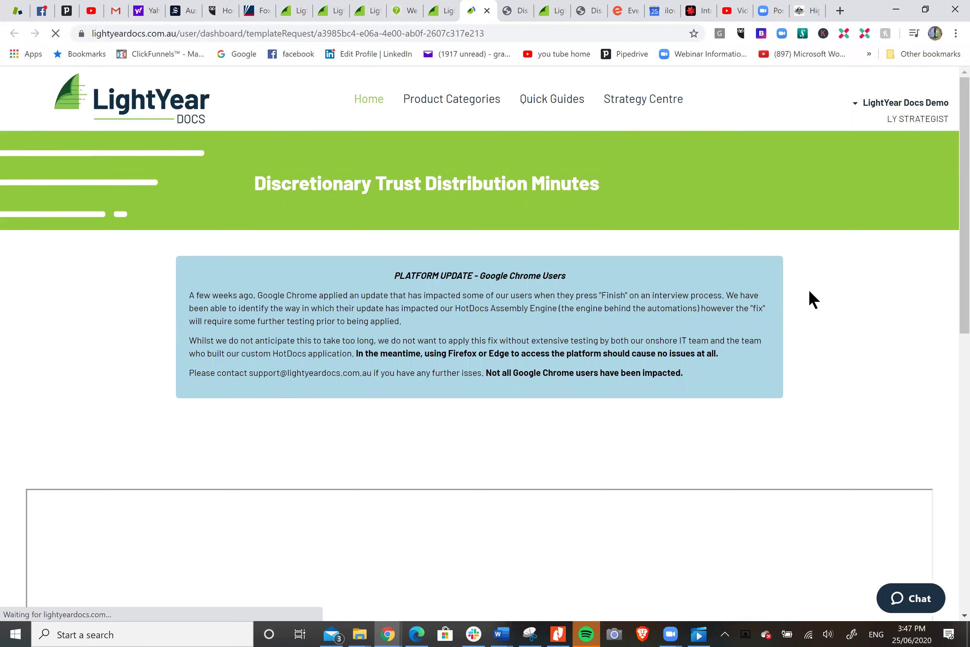
- Change the trustee meeting date to 26/06/2021
scroll(811, 298, down, 3)
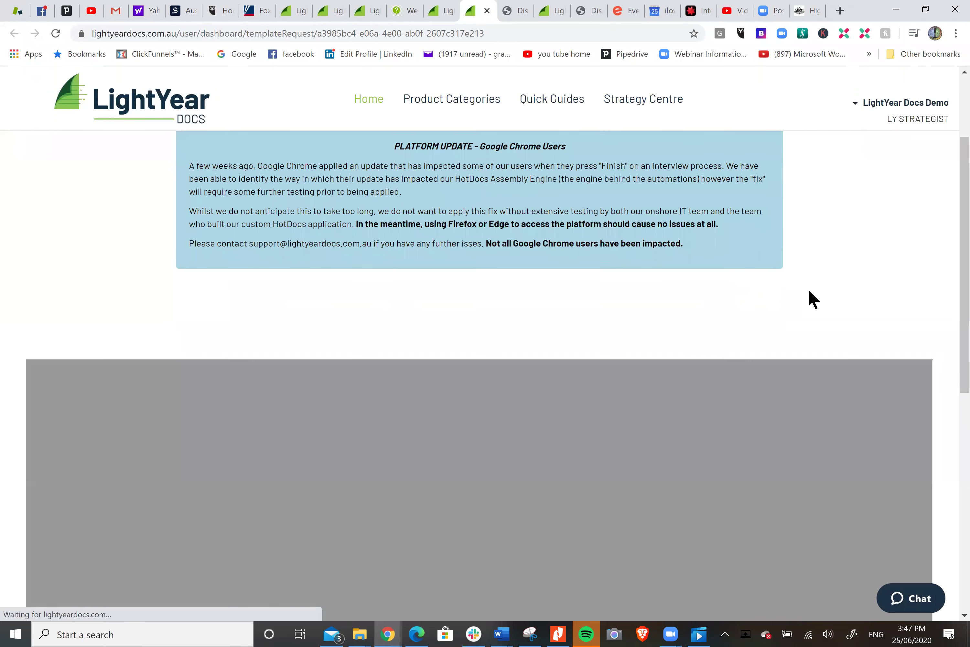
scroll(812, 299, down, 3)
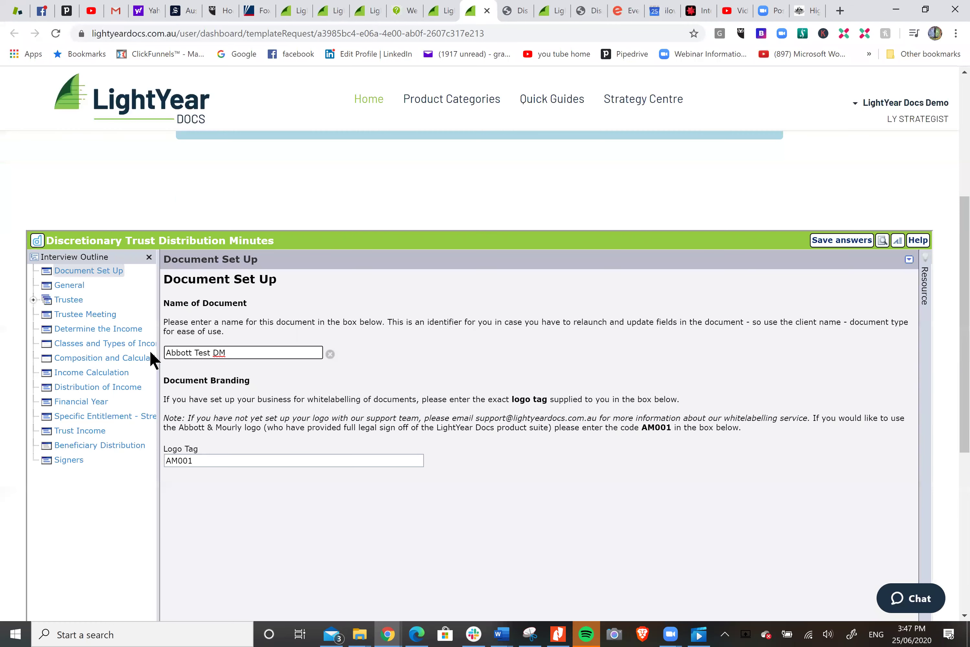
click(75, 283)
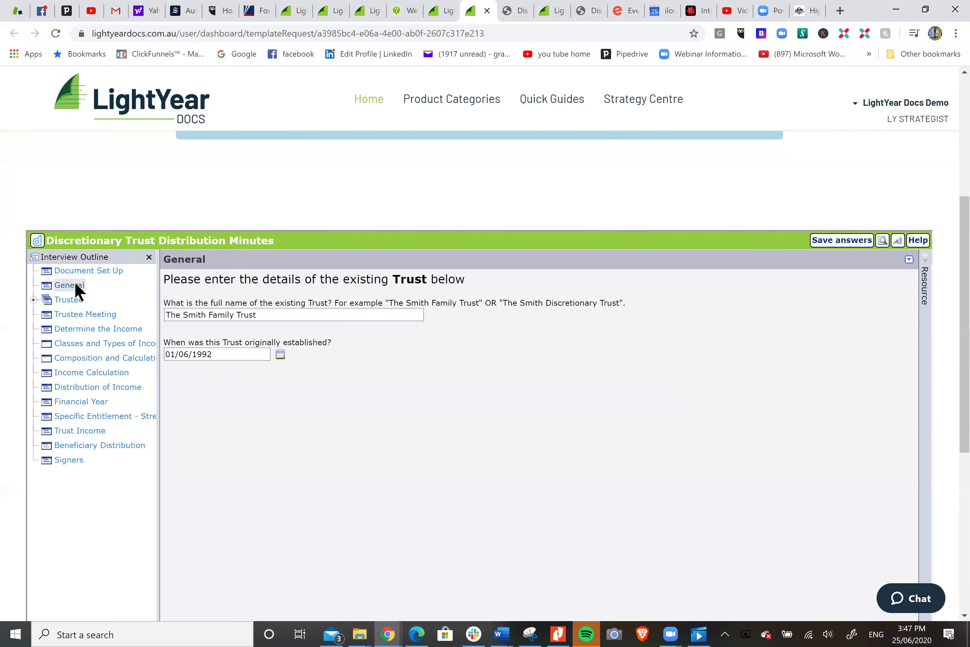
click(75, 301)
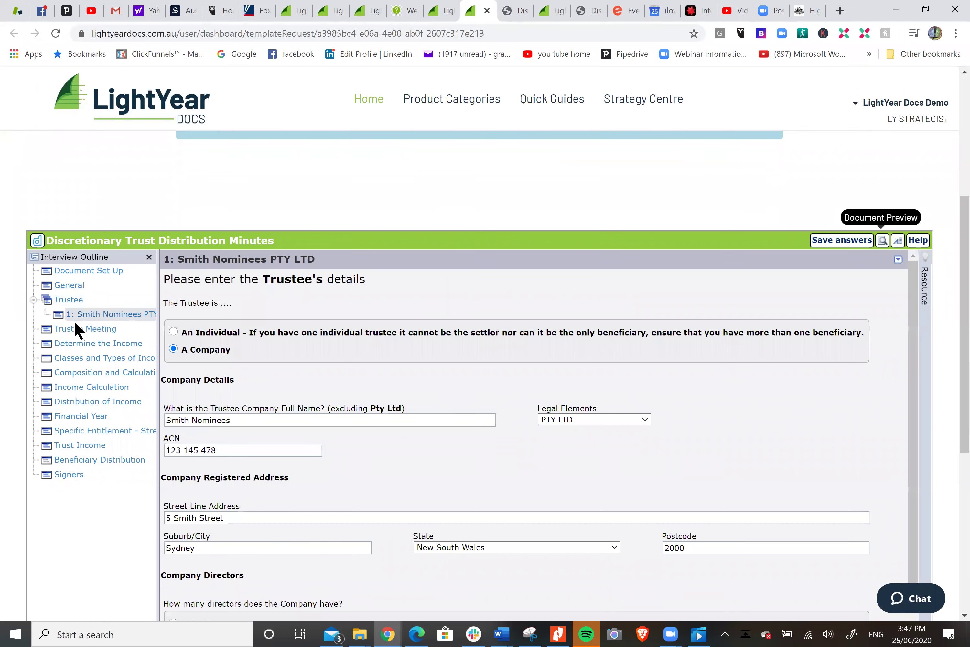
click(84, 329)
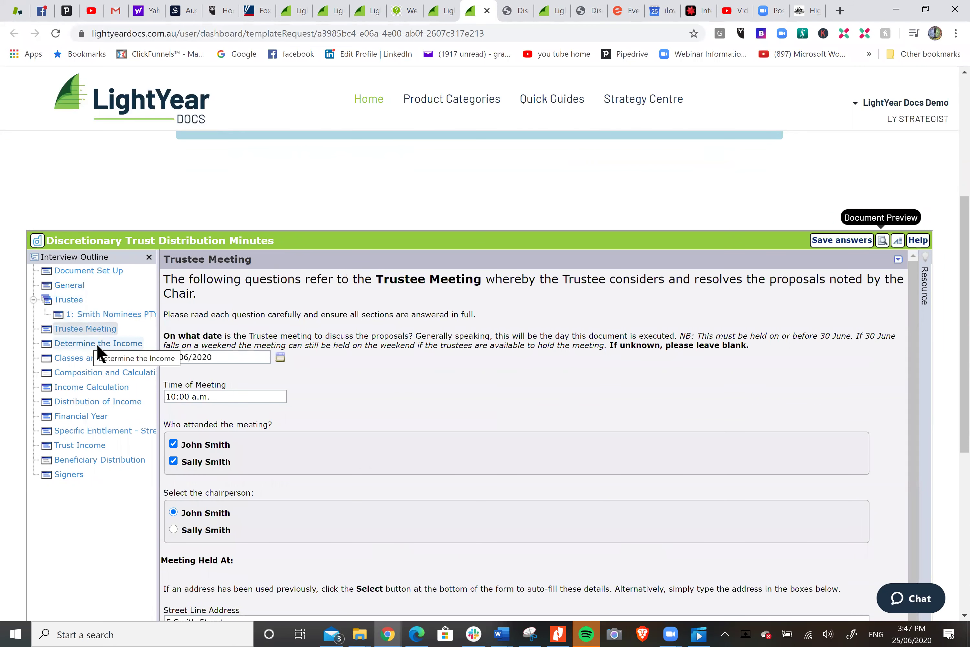
click(224, 358)
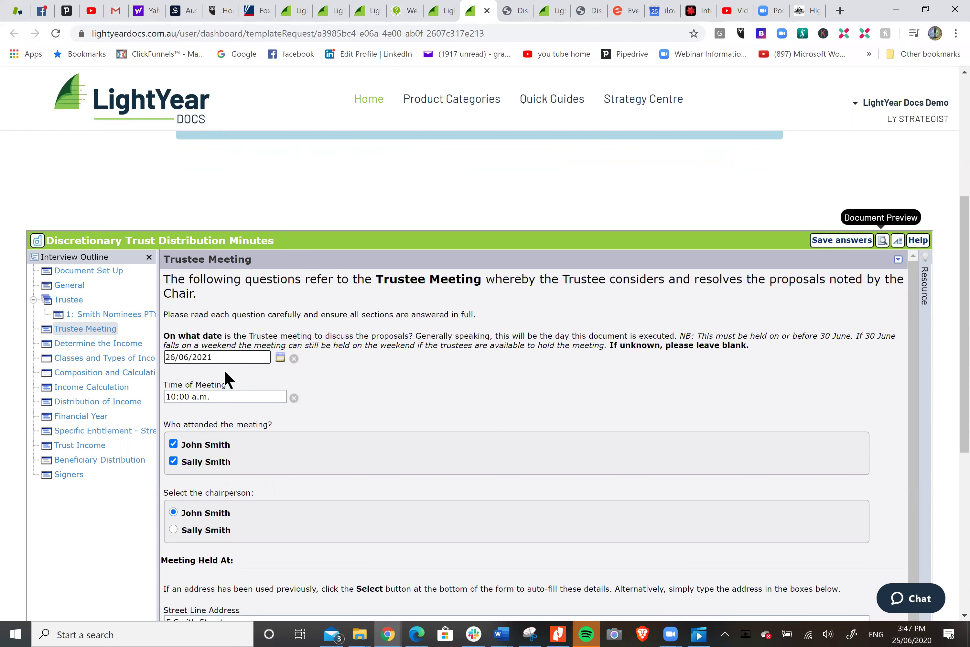
- Enter clause 6.1 for income classes and types, and 4.1 for income composition
click(124, 342)
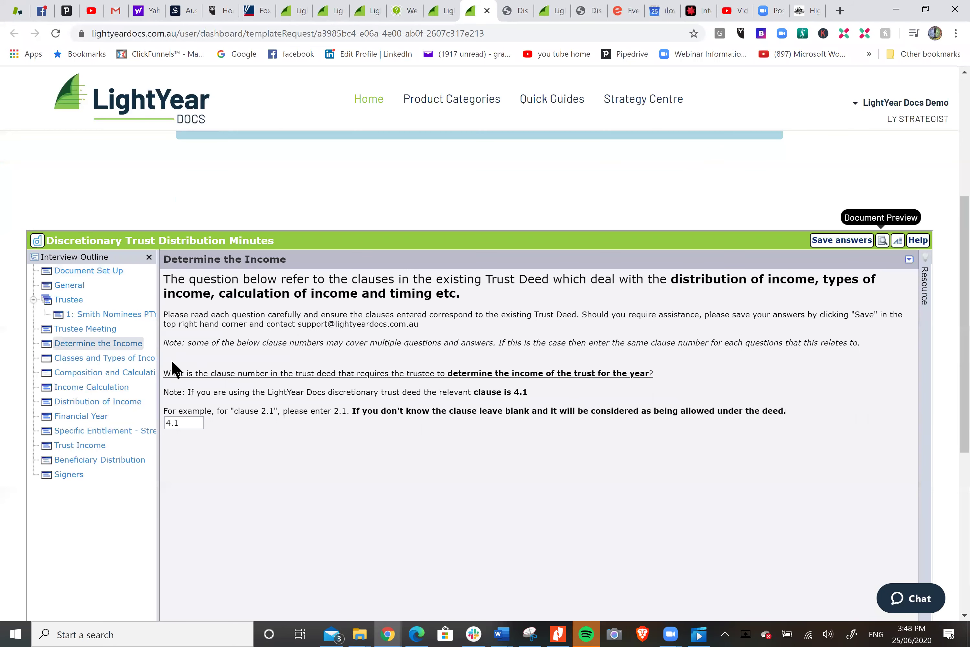
click(121, 360)
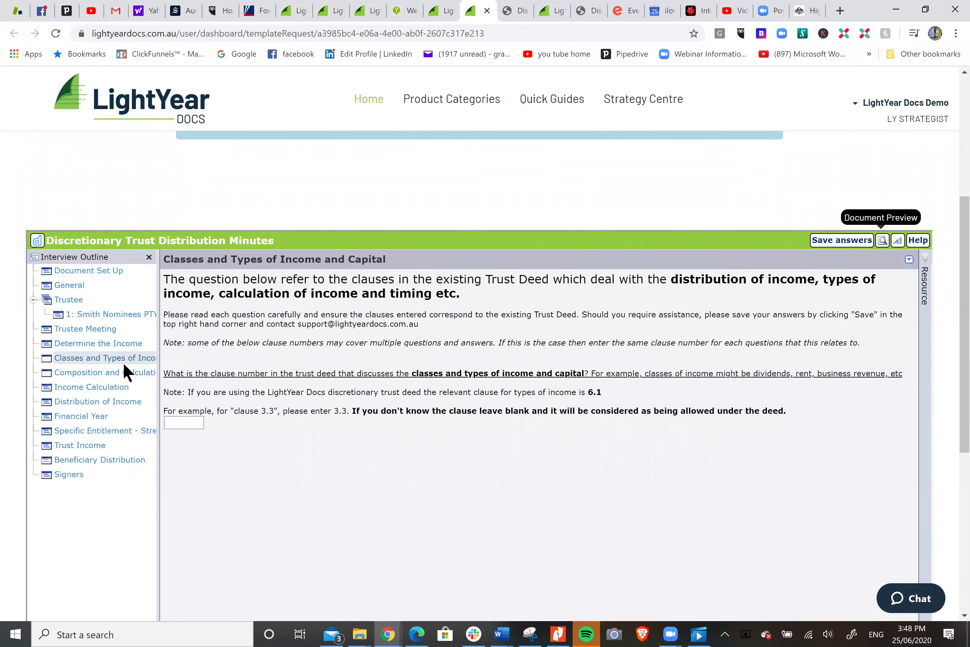
click(195, 423)
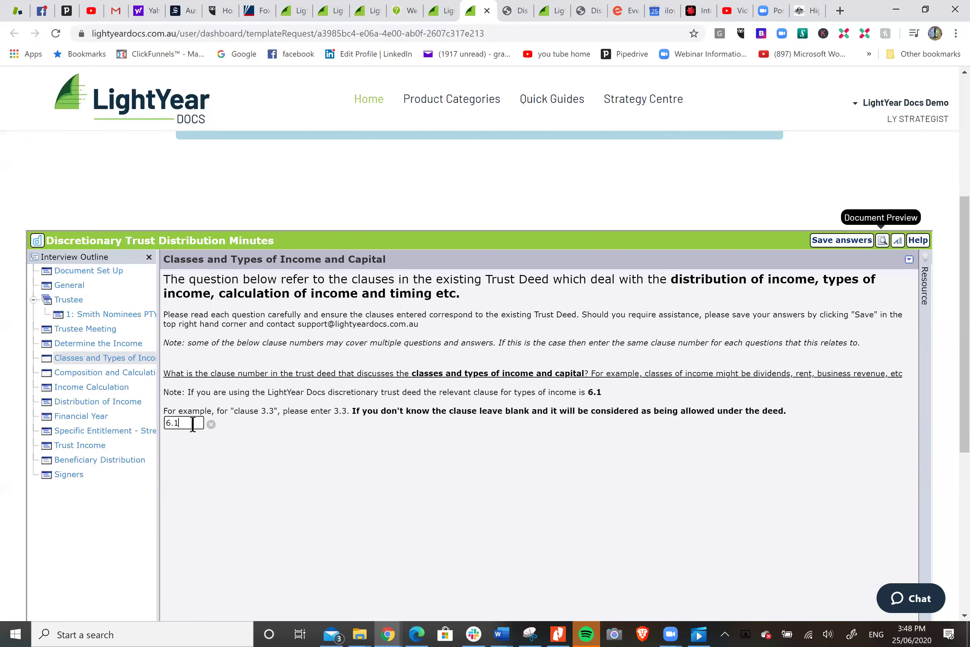
click(141, 373)
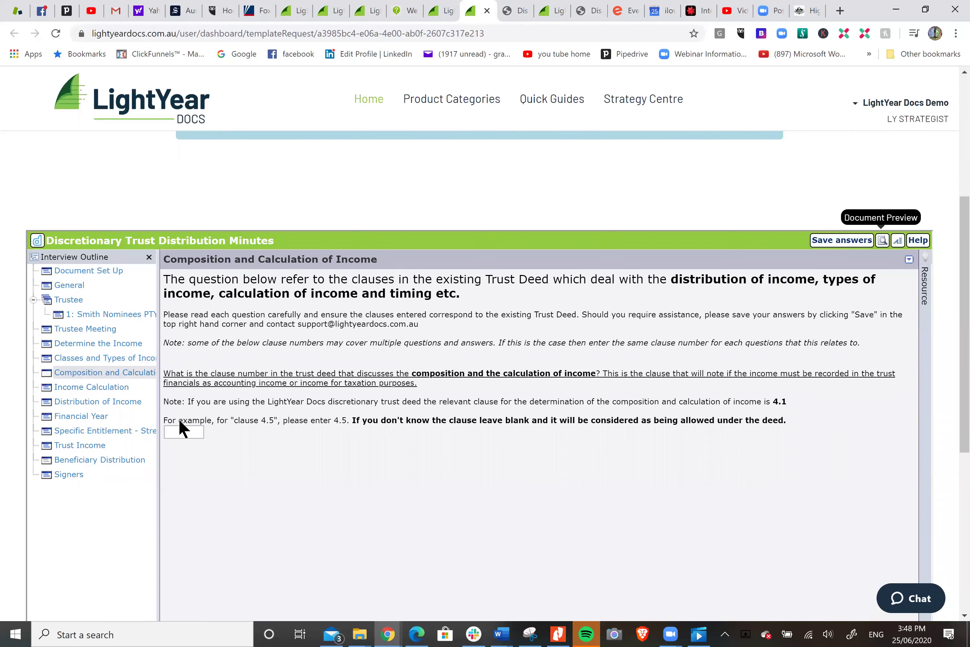
click(188, 431)
click(112, 388)
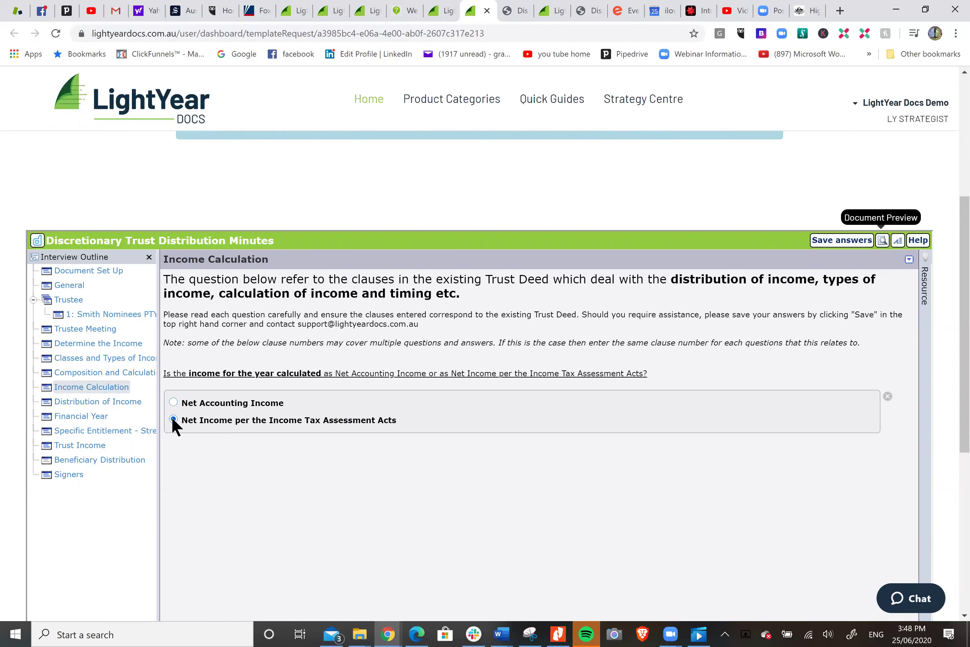
- Choose Net Income per the Income Tax Assessment Acts and update the financial year answer
click(107, 402)
click(106, 416)
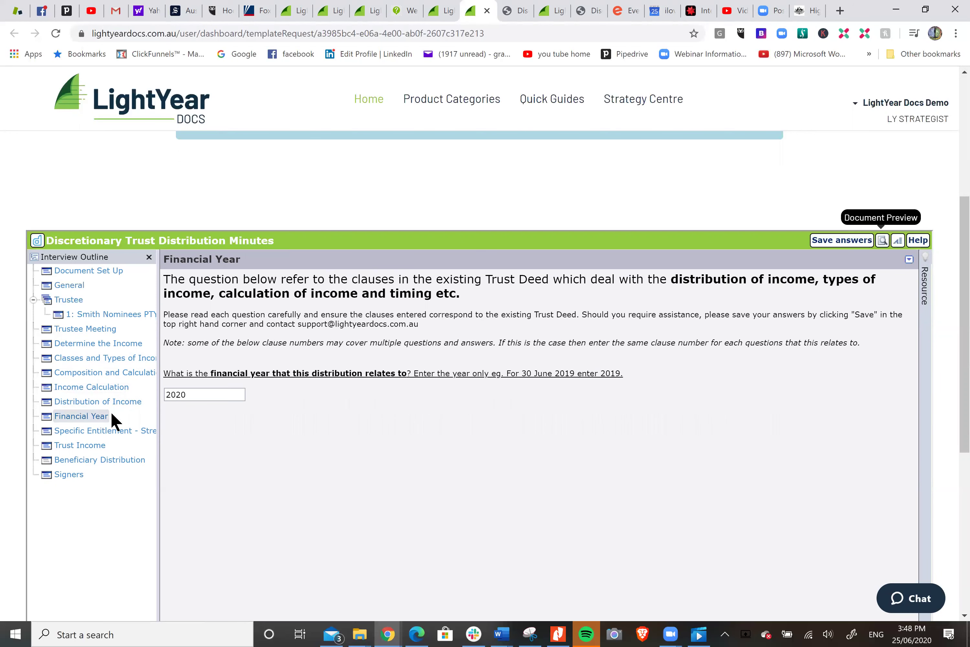
click(186, 395)
- Change the third beneficiary's Trust Income amount to $15,000
click(130, 431)
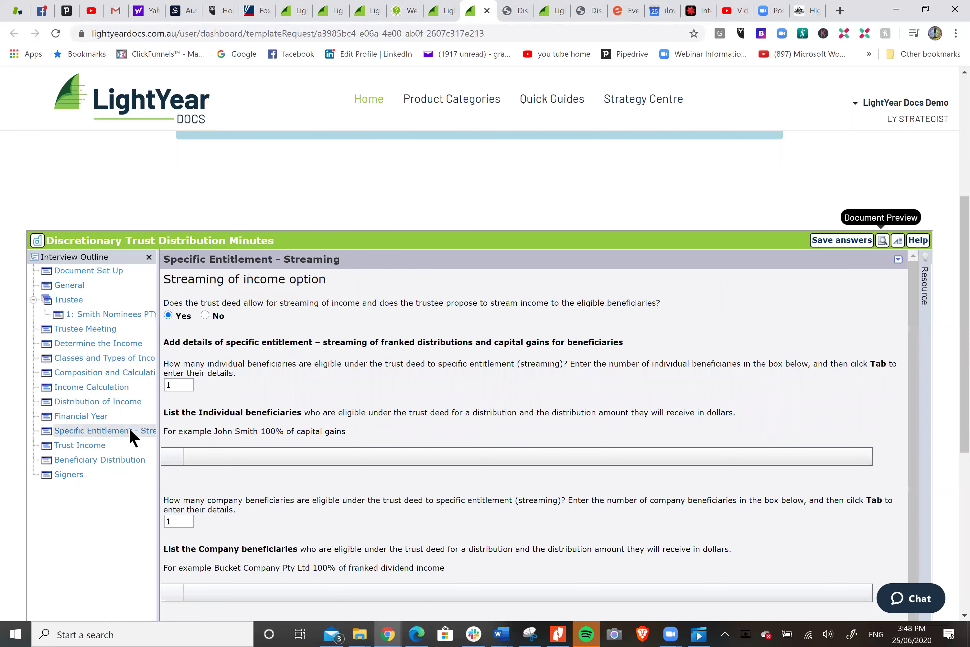
scroll(453, 445, down, 2)
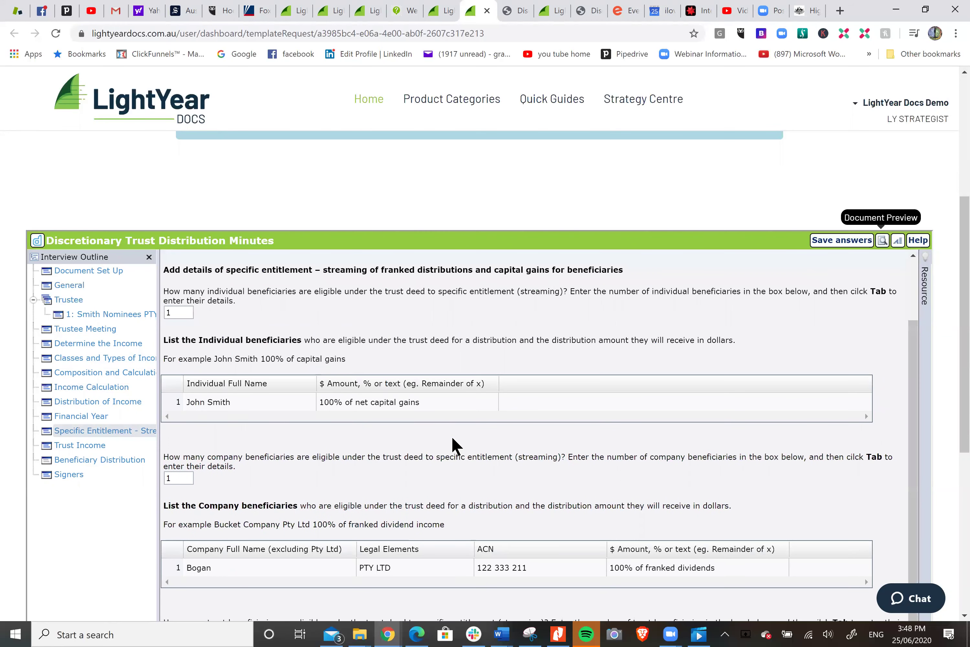
click(84, 446)
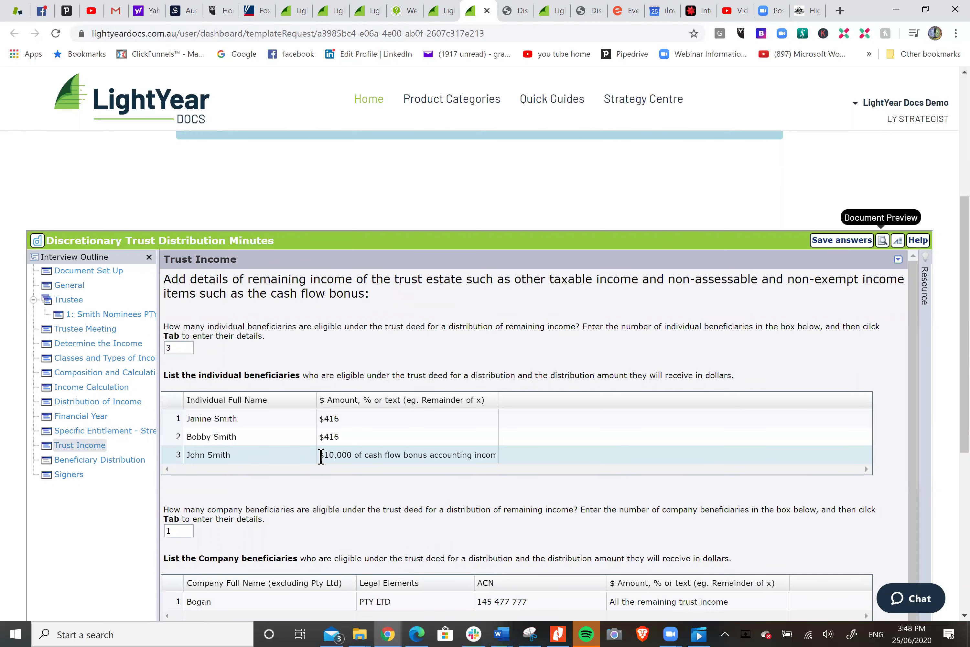
drag(320, 455, 495, 455)
key(BackSpace)
key(BackSpace)
key(BackSpace)
text($)
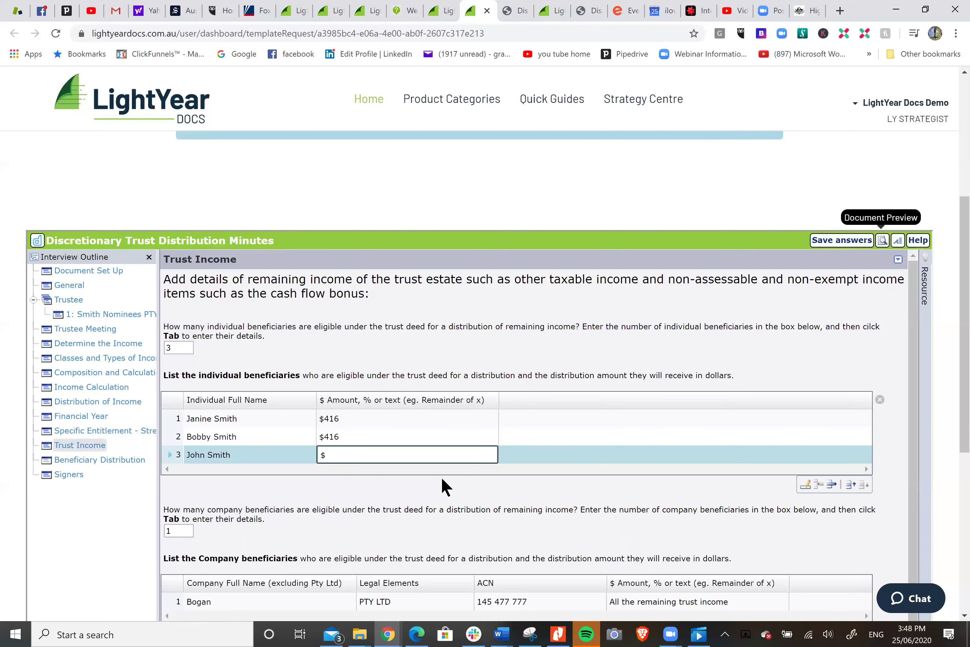
text(15,000)
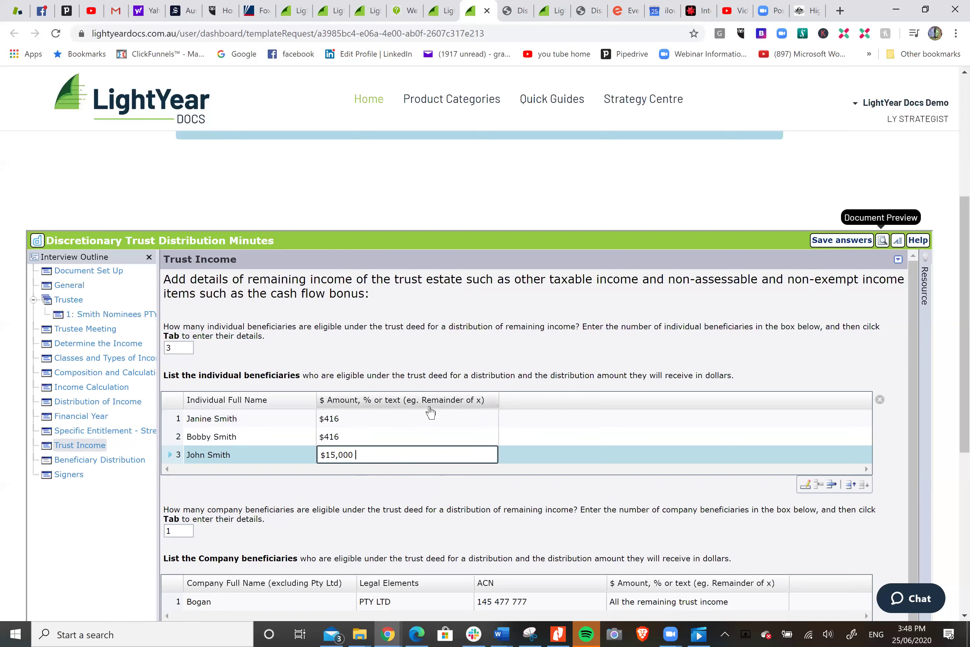
- Enter variation of income clause 4 under Beneficiary Distribution and submit the answers
scroll(604, 562, down, 1)
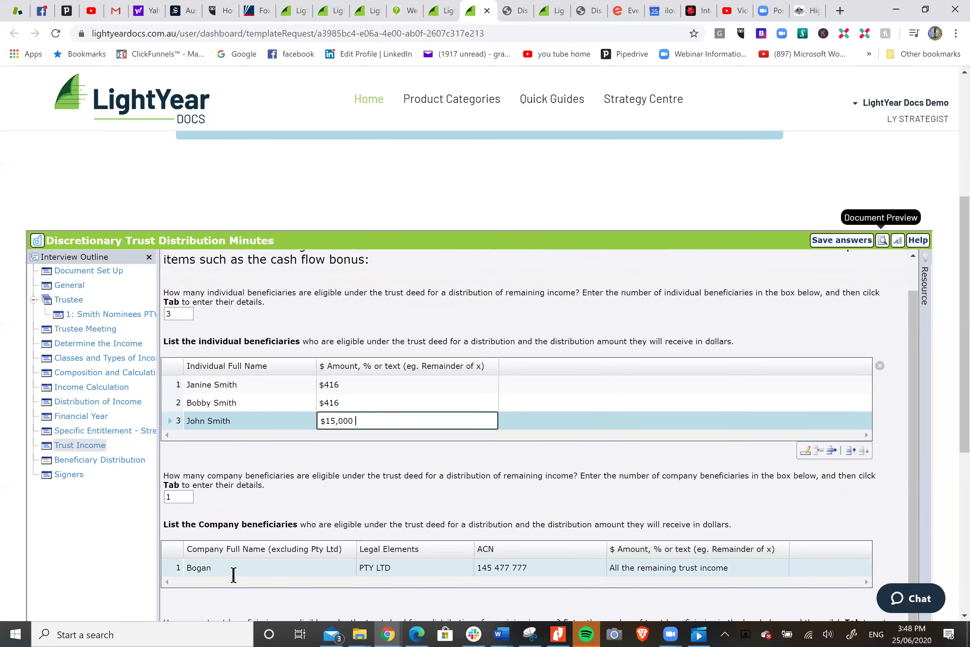
click(115, 460)
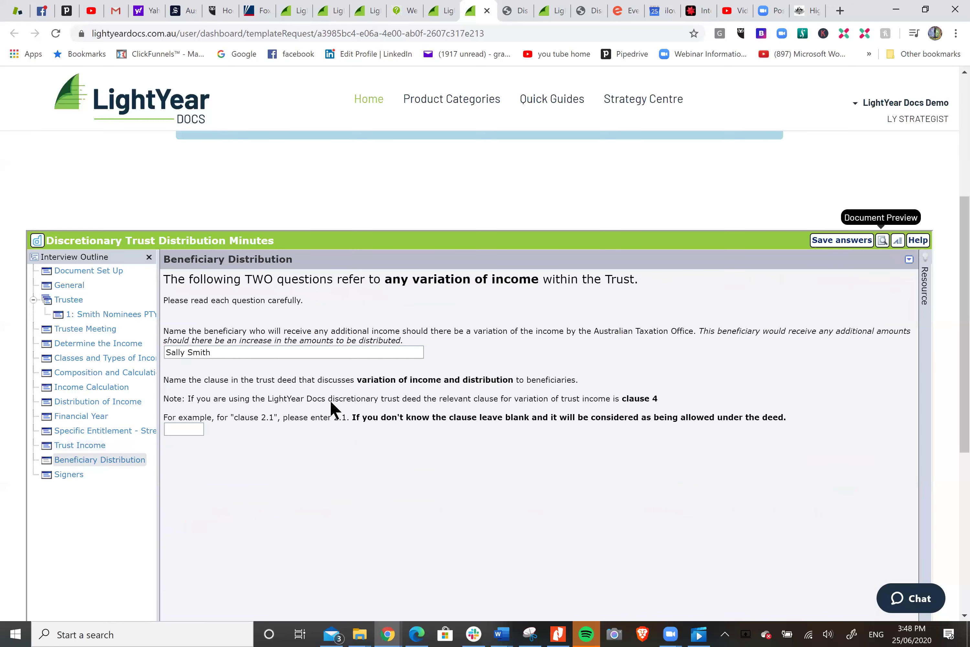
click(189, 428)
scroll(374, 491, down, 5)
click(888, 526)
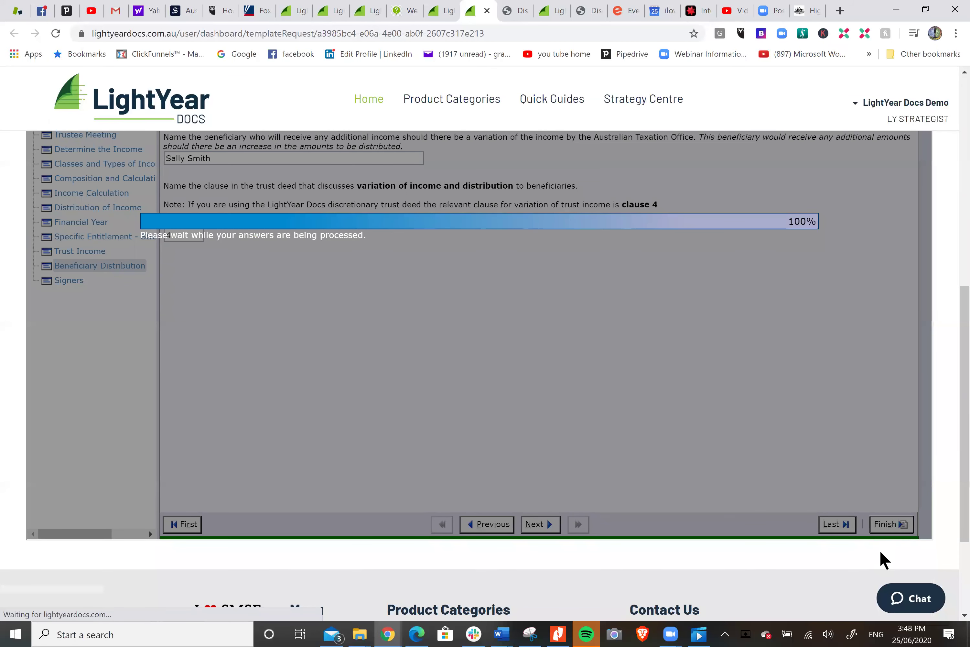
- Download Discretionary Trust Distribution Minutes.pdf and dismiss the accidentally opened Windows search panel
scroll(882, 309, up, 5)
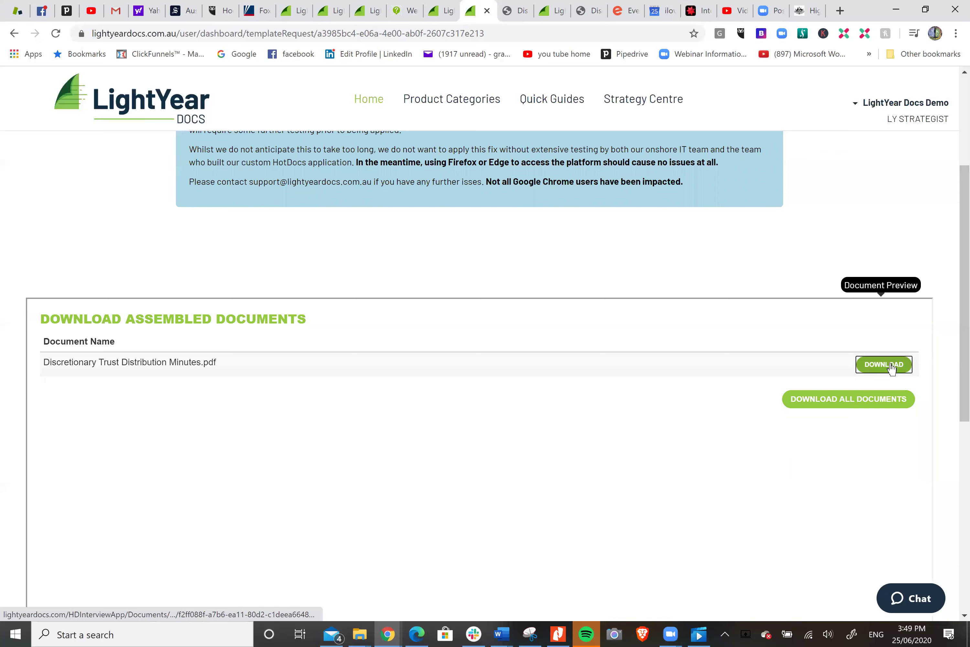
click(890, 365)
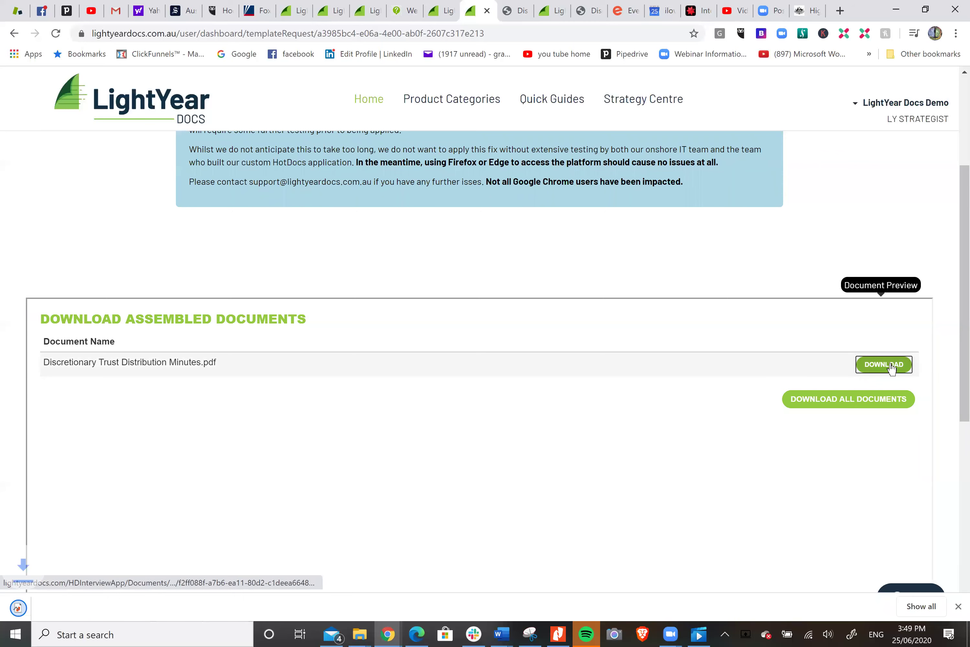
click(64, 628)
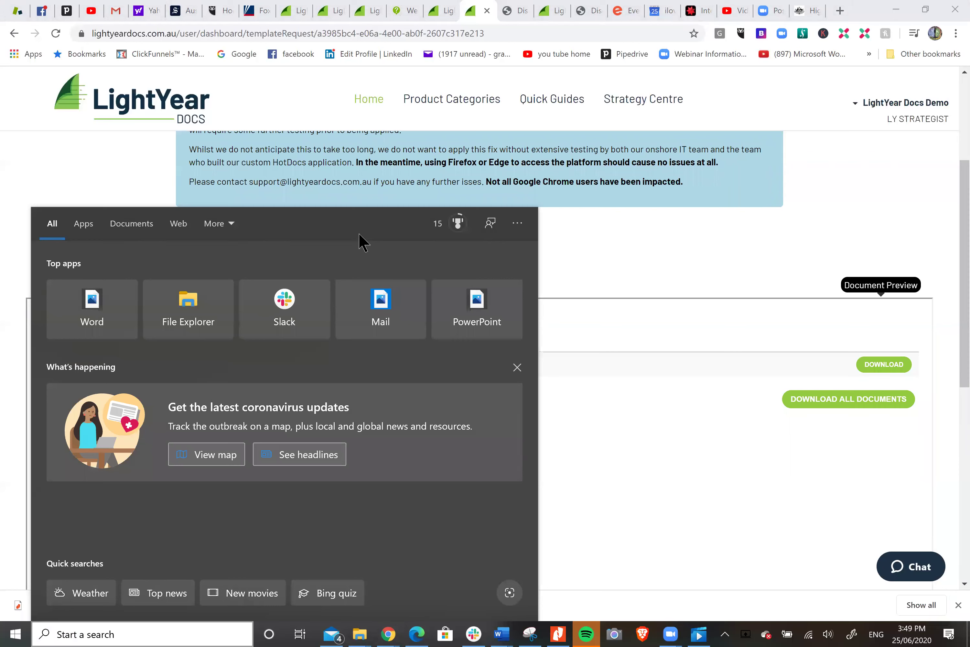
click(561, 275)
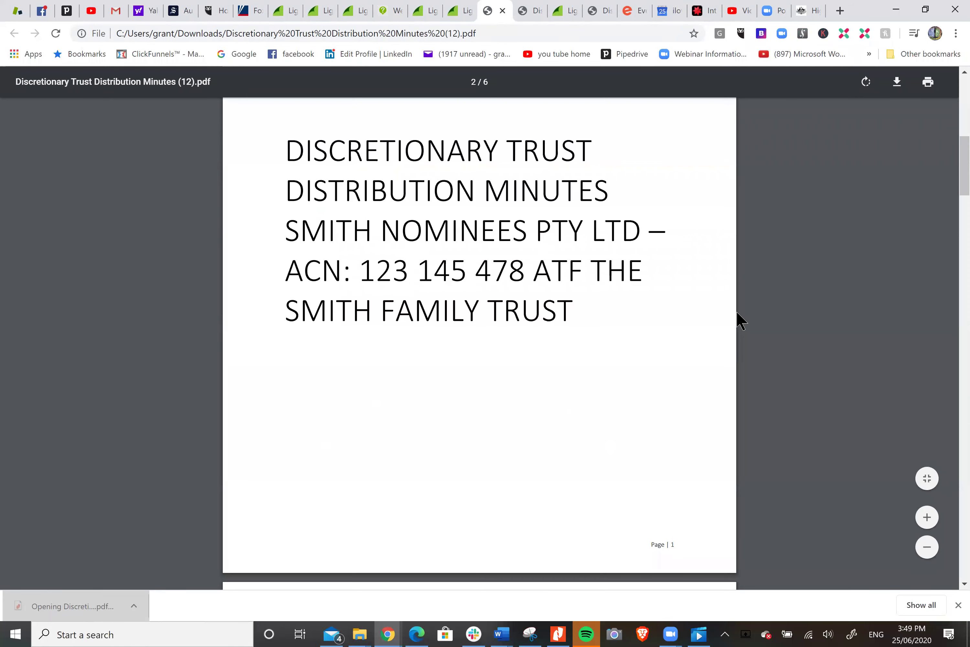
- Scroll the PDF to Determination of Income and check the year ending 30 June 2021 wording
scroll(737, 320, down, 5)
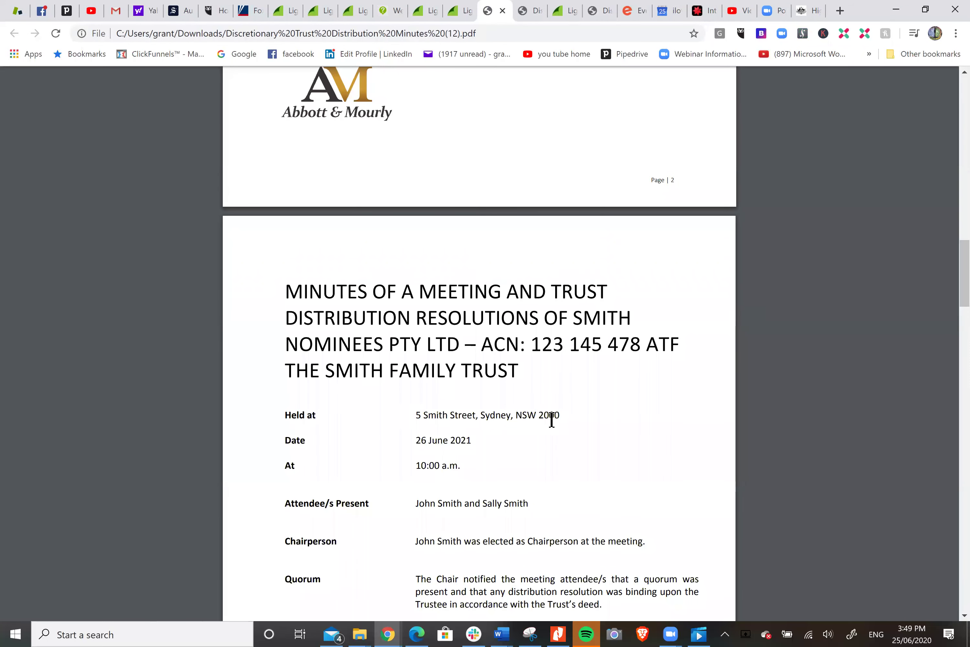
scroll(571, 413, down, 5)
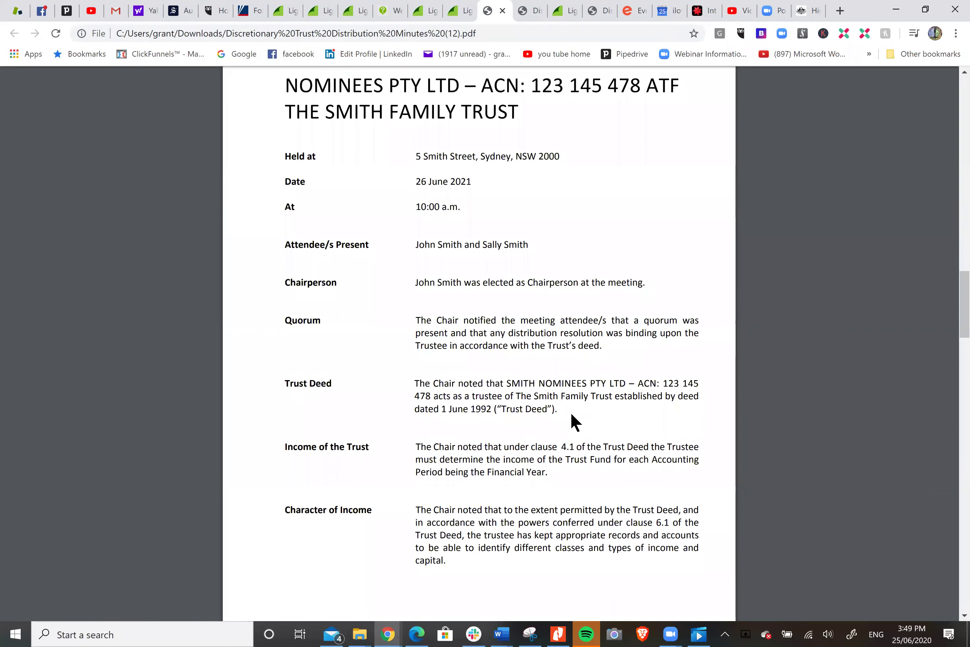
scroll(572, 406, down, 8)
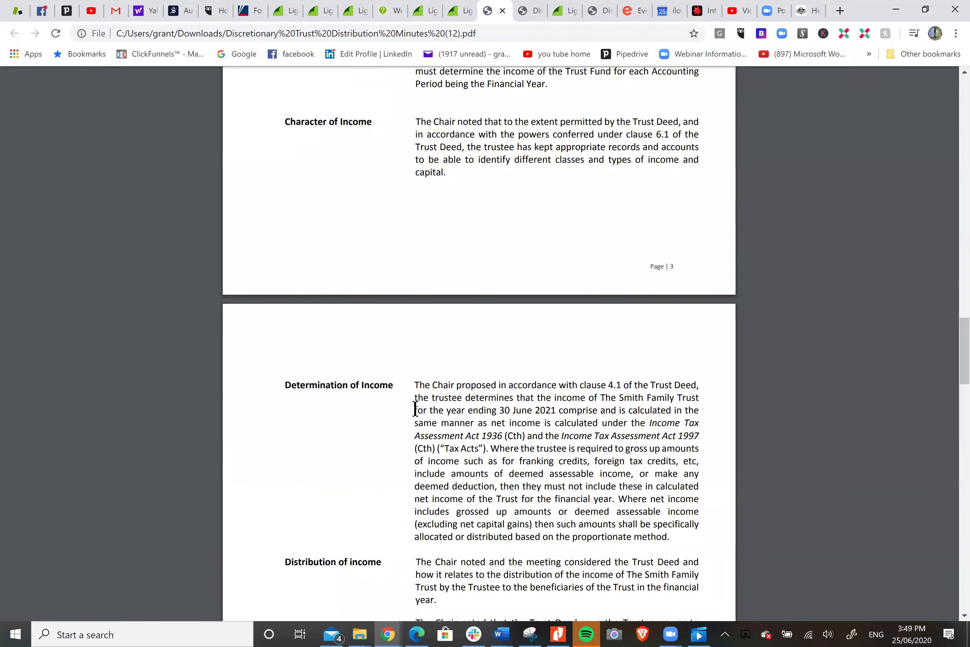
drag(415, 408, 568, 408)
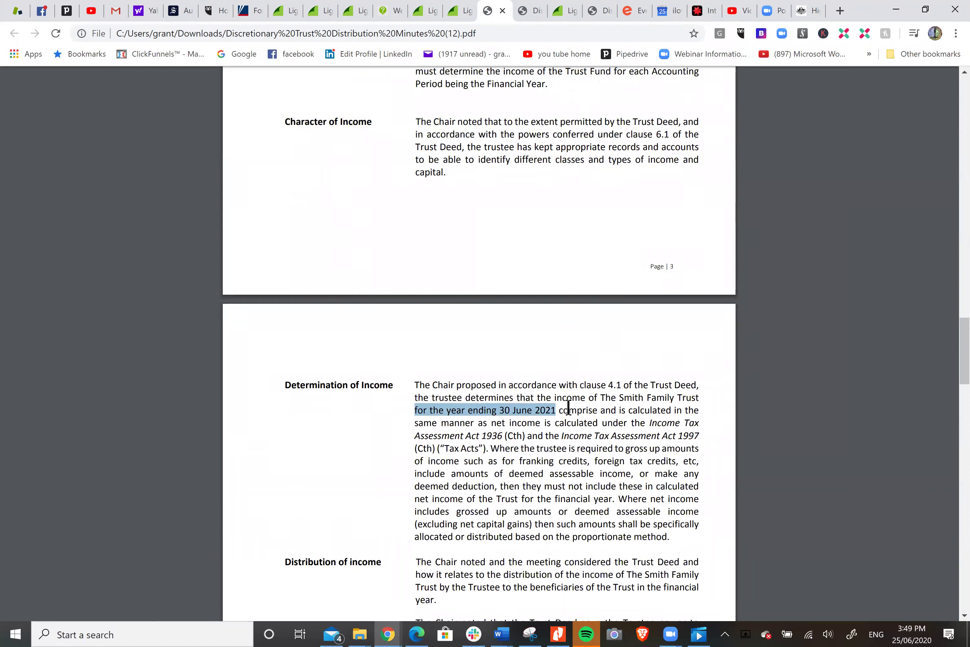
click(579, 393)
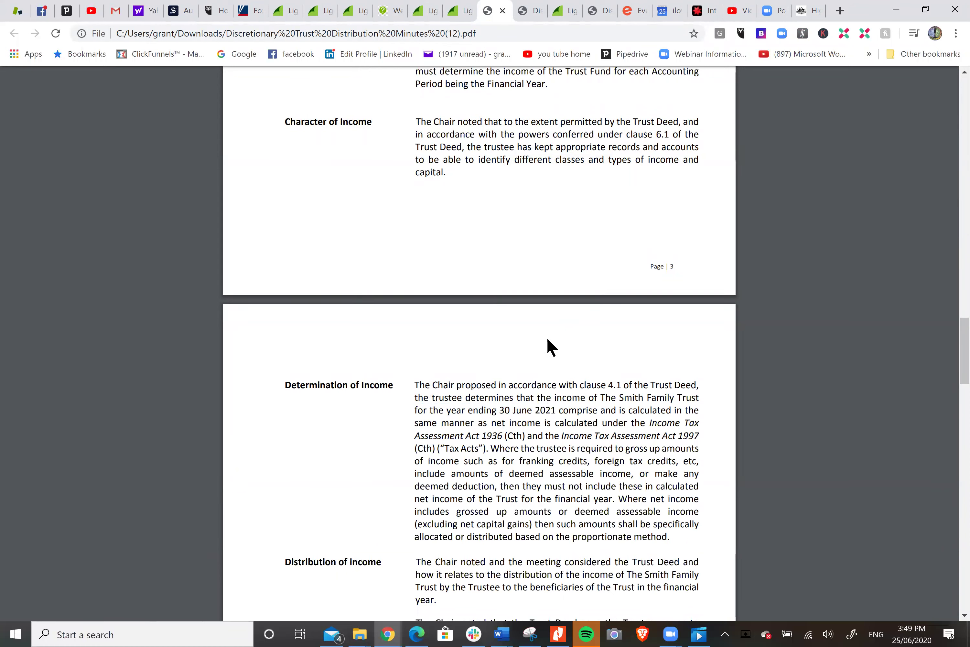